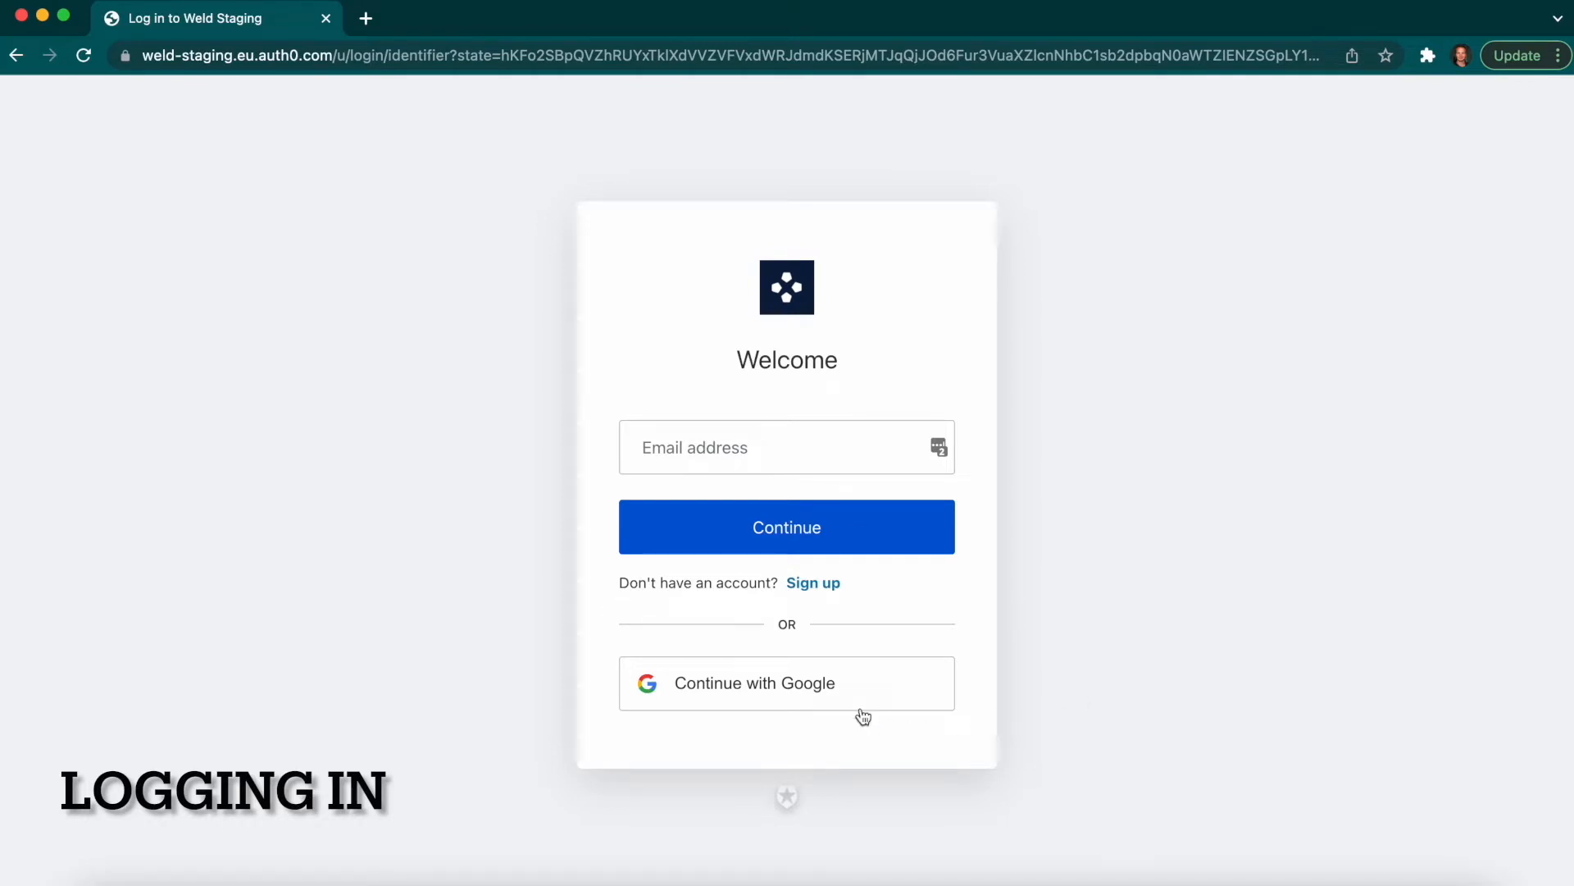
- Log in to the Weld staging workspace by continuing with a Google account
{"action": "left_click", "coordinate": [823, 686]}
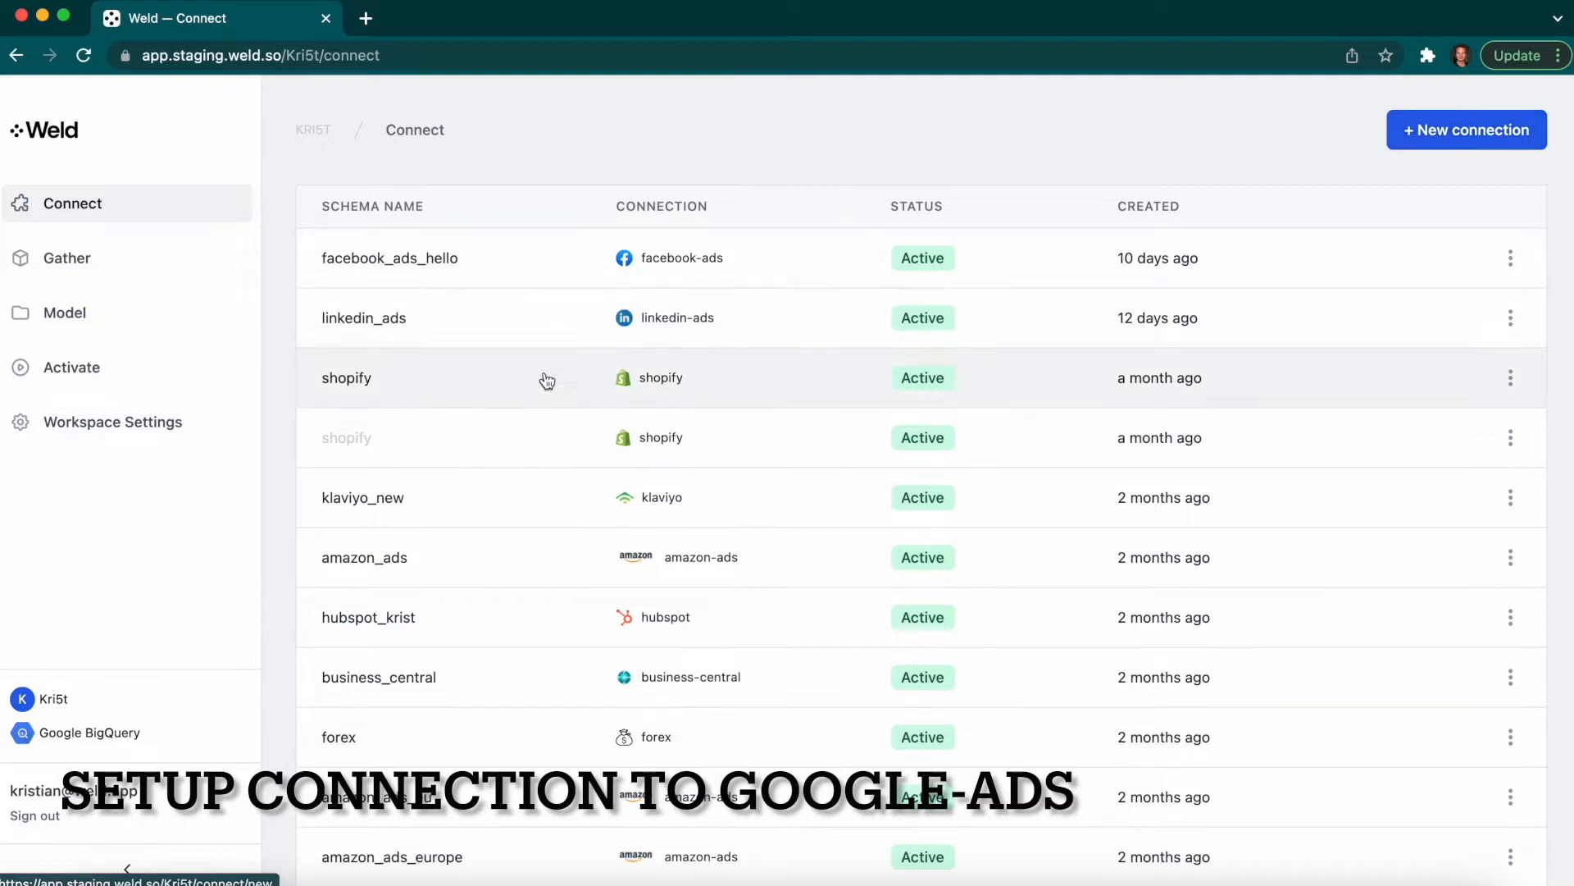
{"action": "mouse_move", "coordinate": [157, 738]}
{"action": "left_mouse_down"}
{"action": "mouse_move", "coordinate": [39, 736]}
{"action": "mouse_move", "coordinate": [175, 730]}
{"action": "left_mouse_up"}
{"action": "left_click", "coordinate": [174, 729]}
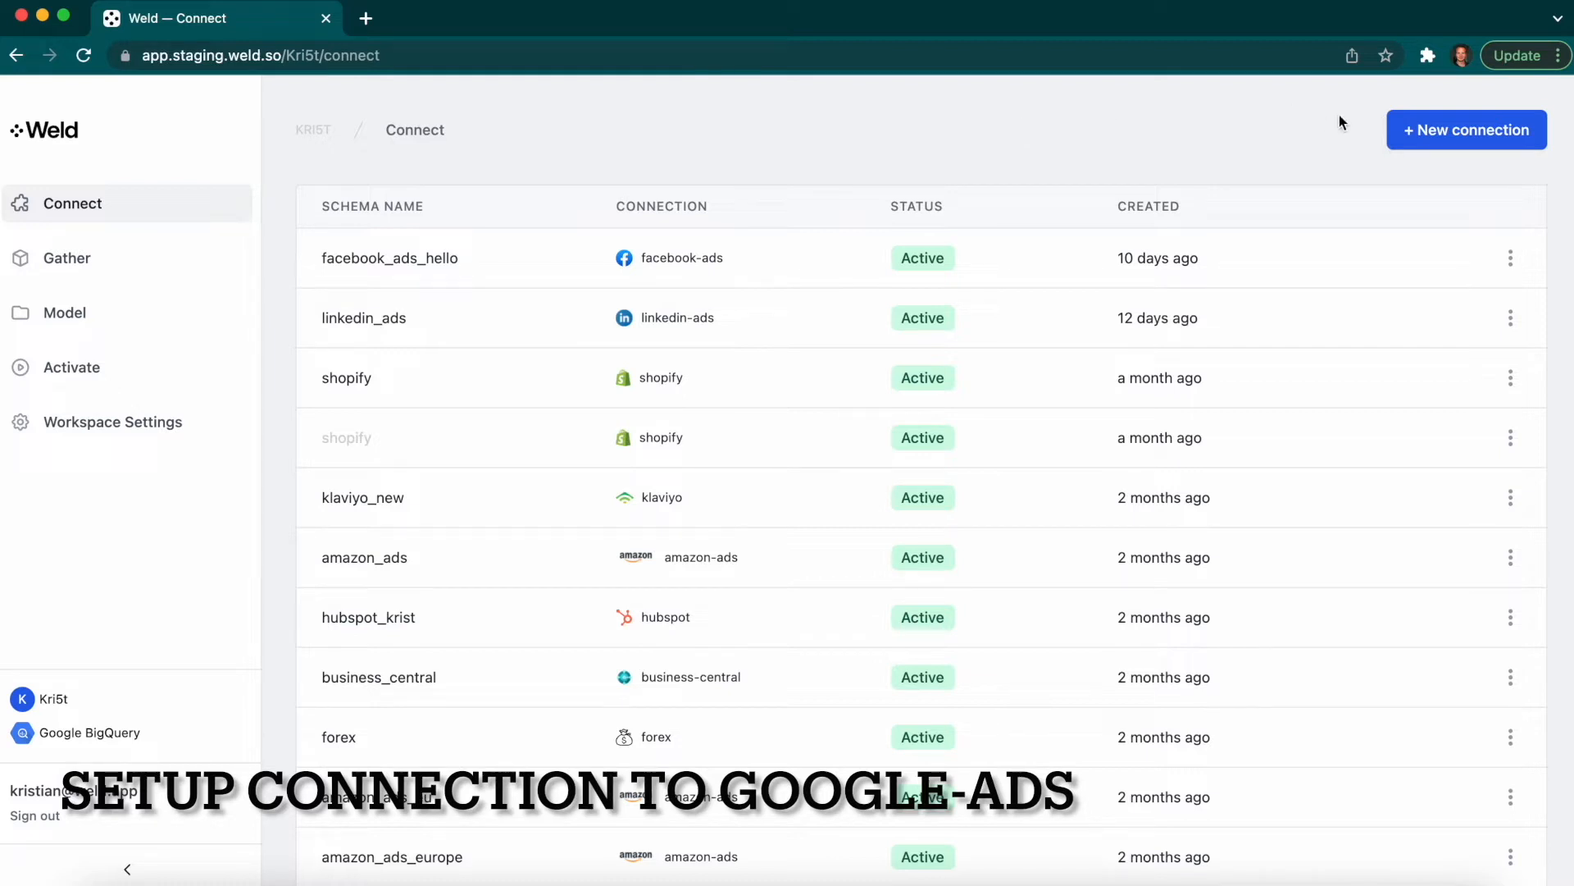
- Start a new Google Ads connection with the schema name google_ads and proceed to its authorization
{"action": "left_click", "coordinate": [1441, 133]}
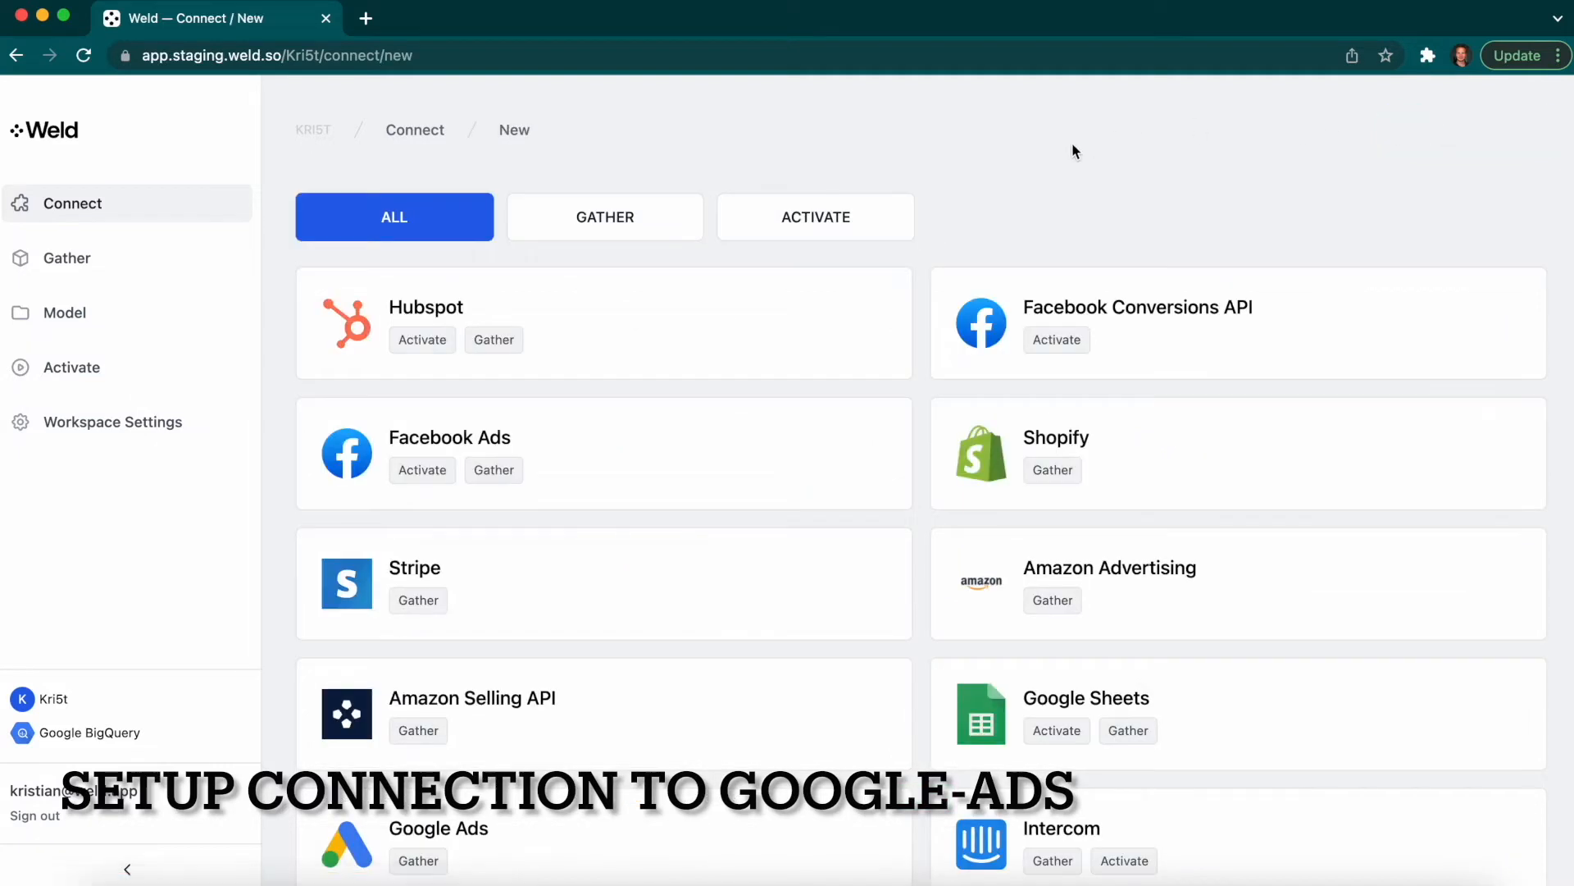
{"action": "scroll", "coordinate": [1074, 151], "scroll_direction": "down", "scroll_amount": 2}
{"action": "scroll", "coordinate": [1074, 151], "scroll_direction": "up", "scroll_amount": 1}
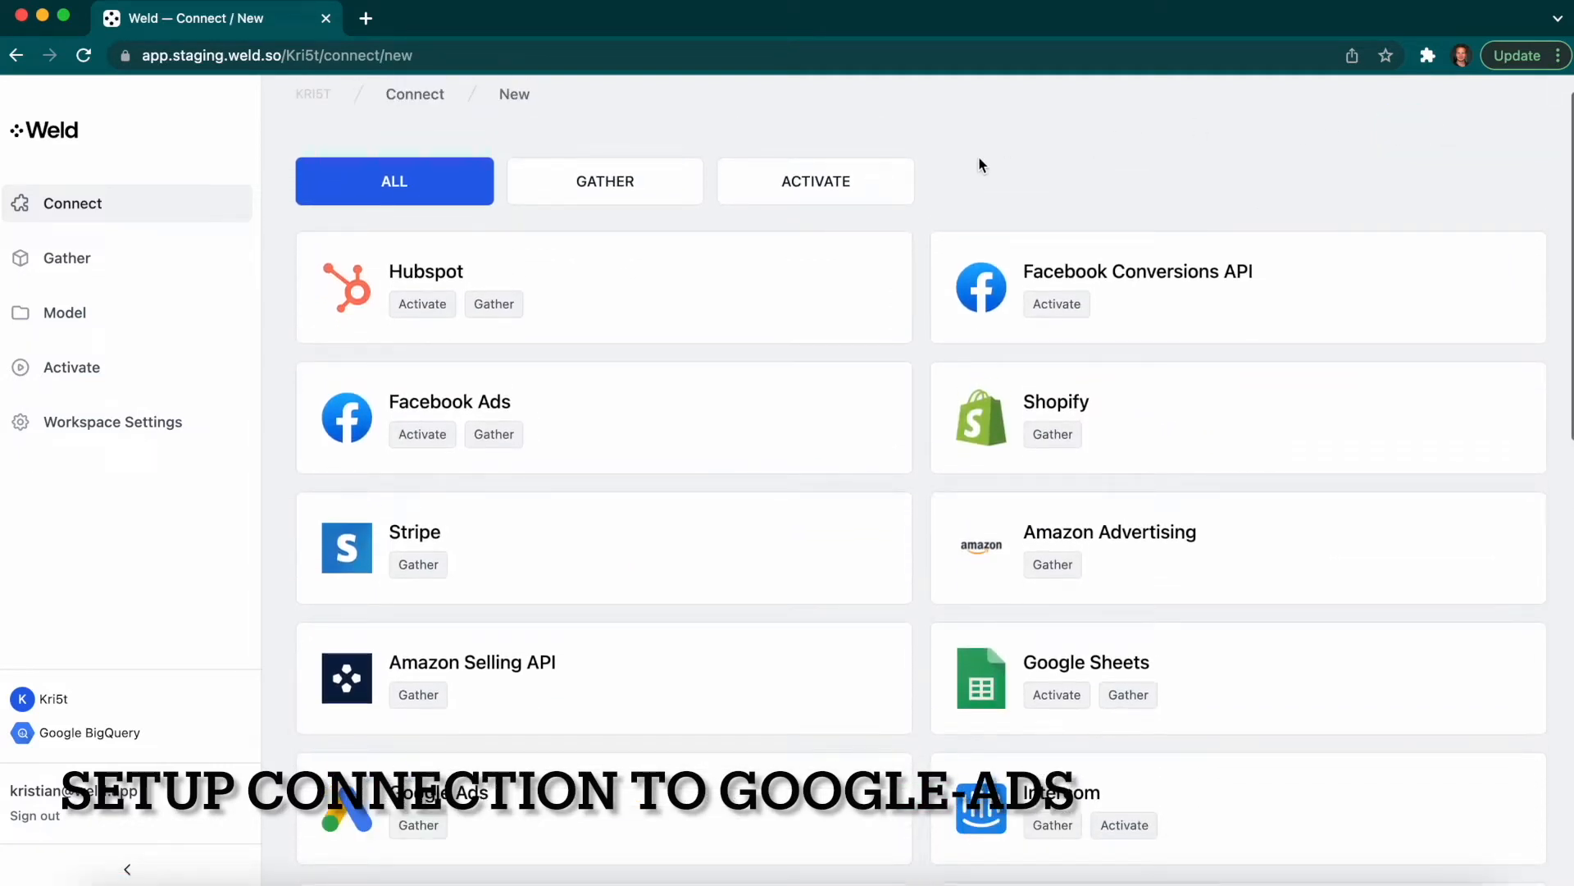
{"action": "scroll", "coordinate": [980, 164], "scroll_direction": "down", "scroll_amount": 3}
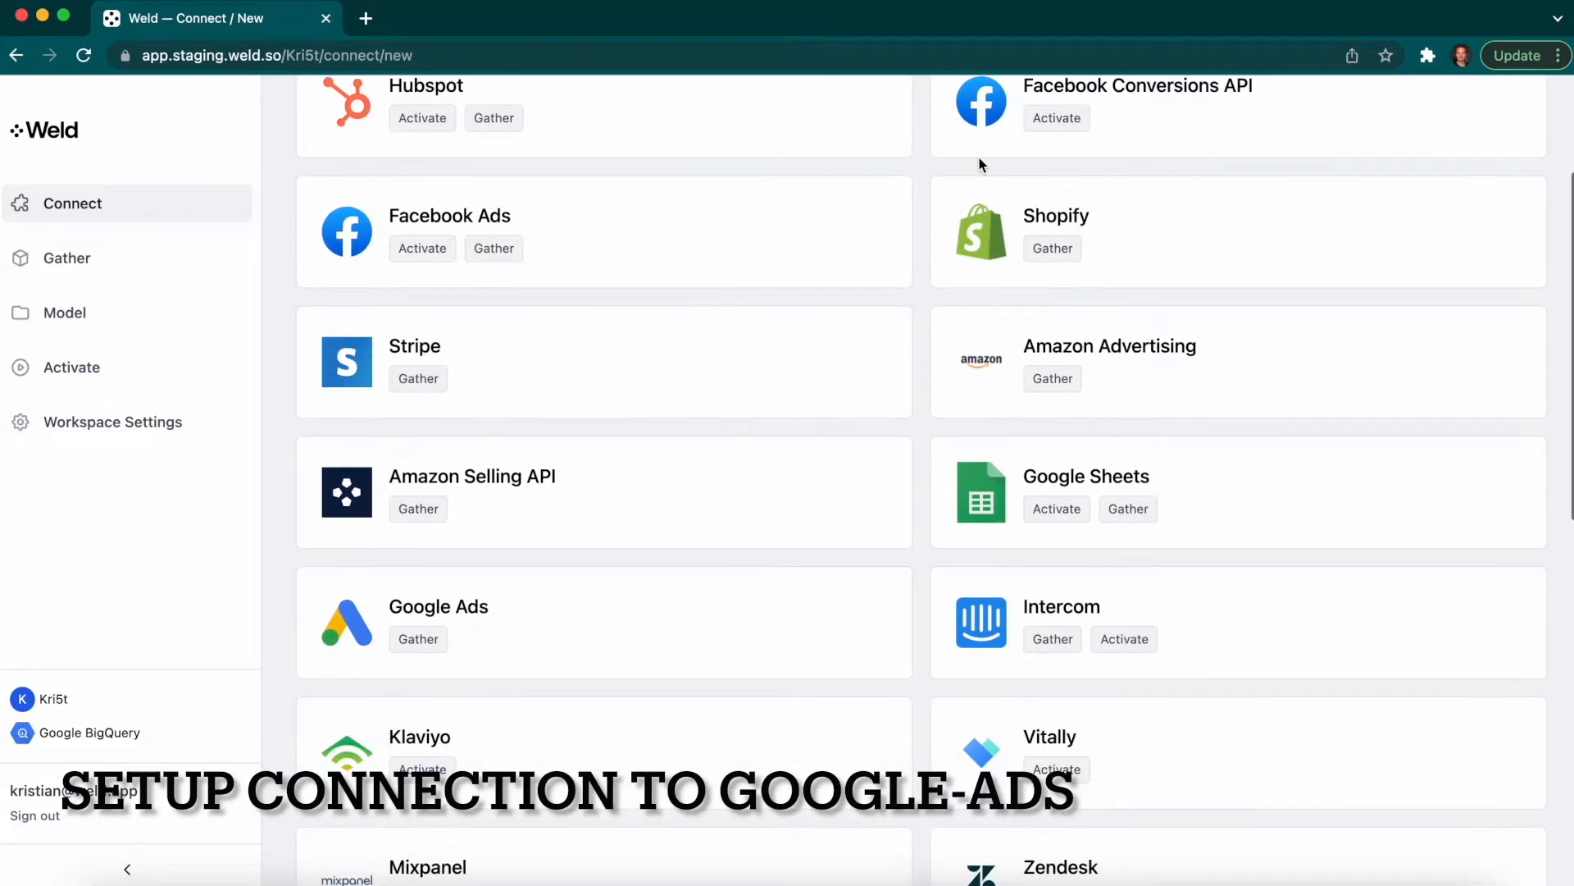
{"action": "left_click", "coordinate": [585, 627]}
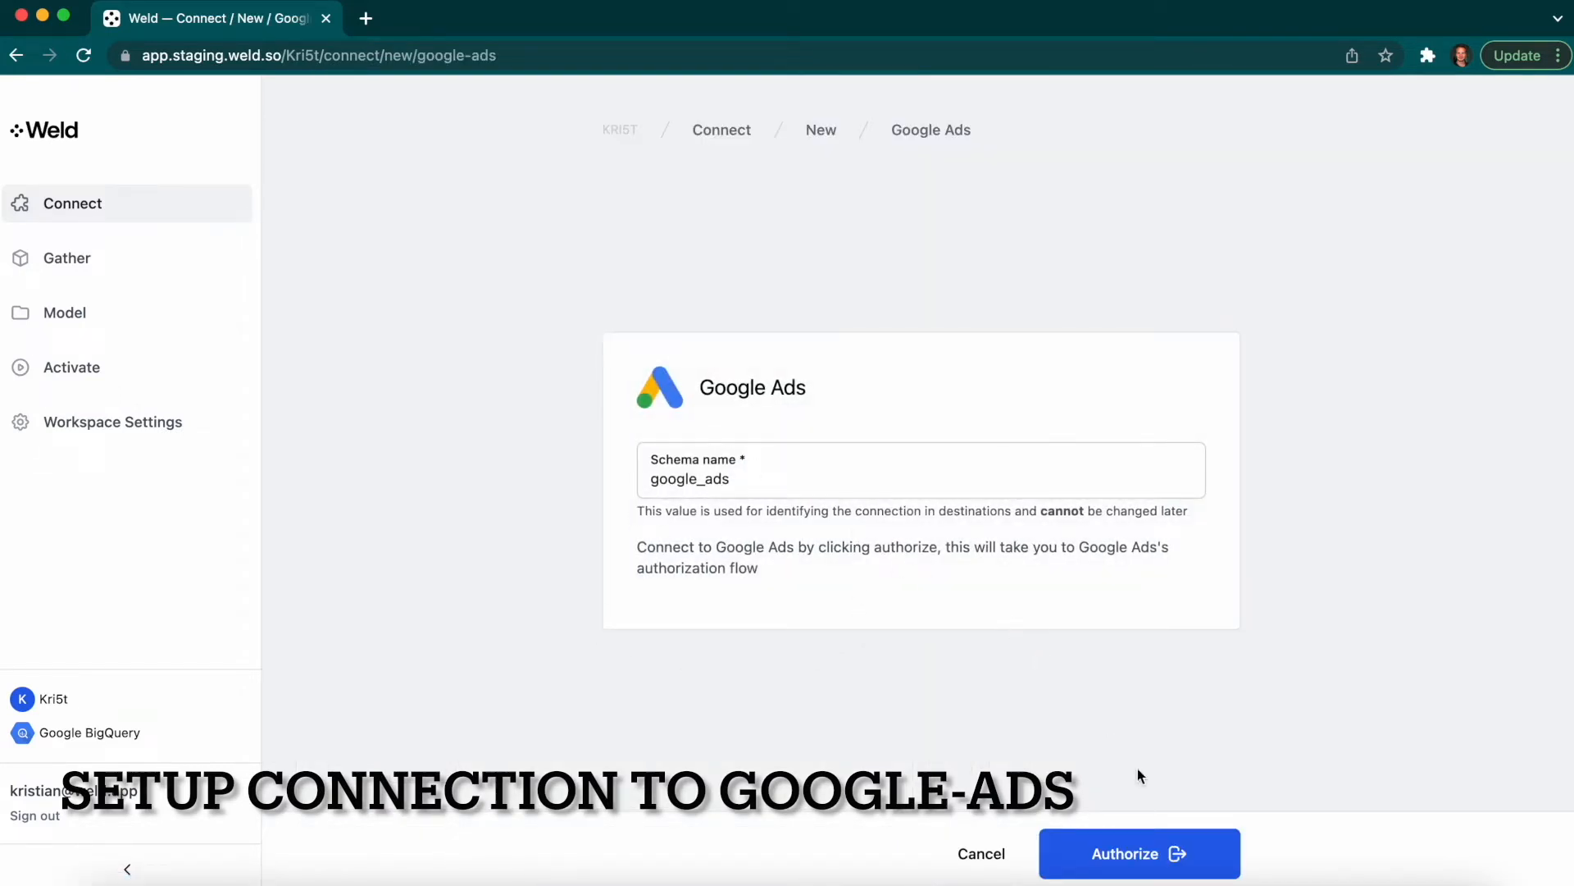
{"action": "left_click", "coordinate": [1165, 851]}
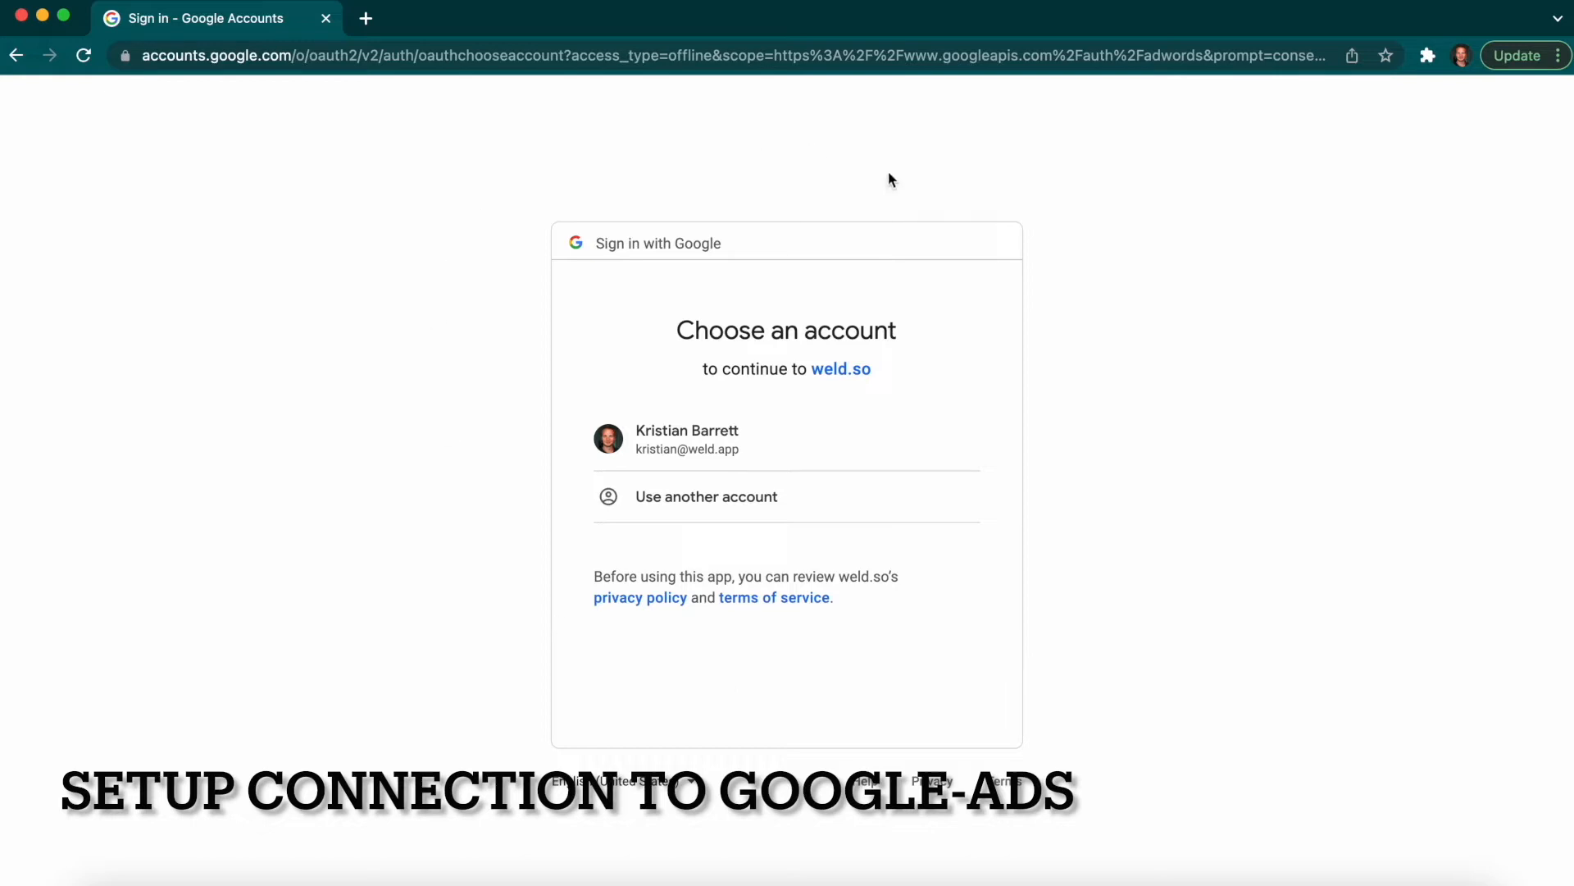
- Check weld.so's privacy policy and terms of service, and choose the existing Google account to continue
{"action": "left_click_drag", "start_coordinate": [835, 656], "coordinate": [587, 274]}
{"action": "left_click", "coordinate": [1031, 360]}
{"action": "left_click", "coordinate": [645, 603]}
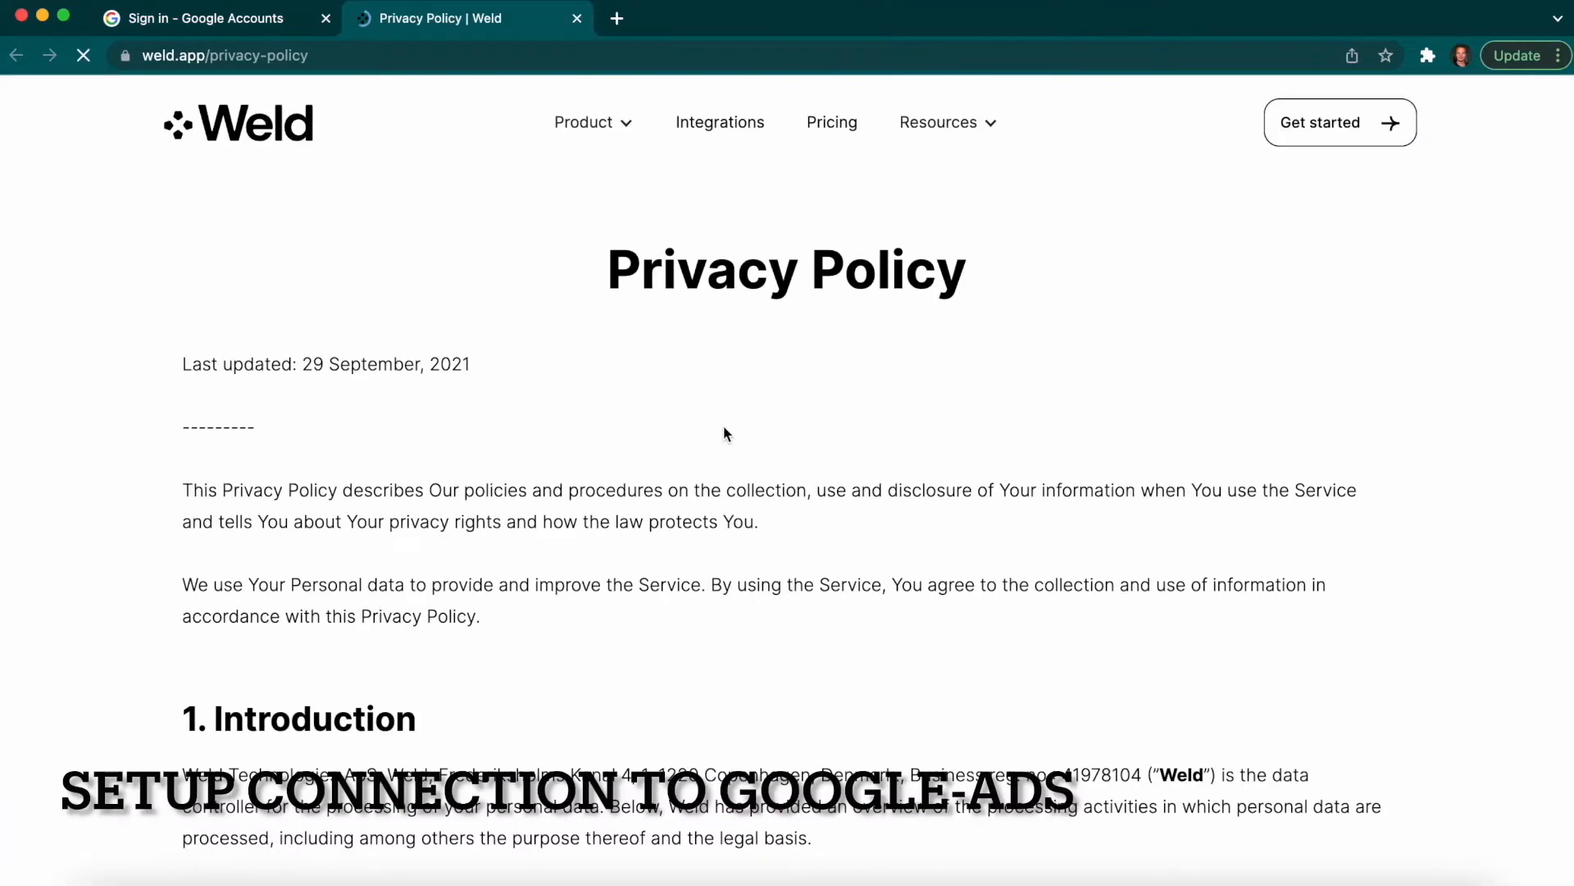
{"action": "key", "text": "super+1"}
{"action": "left_click", "coordinate": [767, 600]}
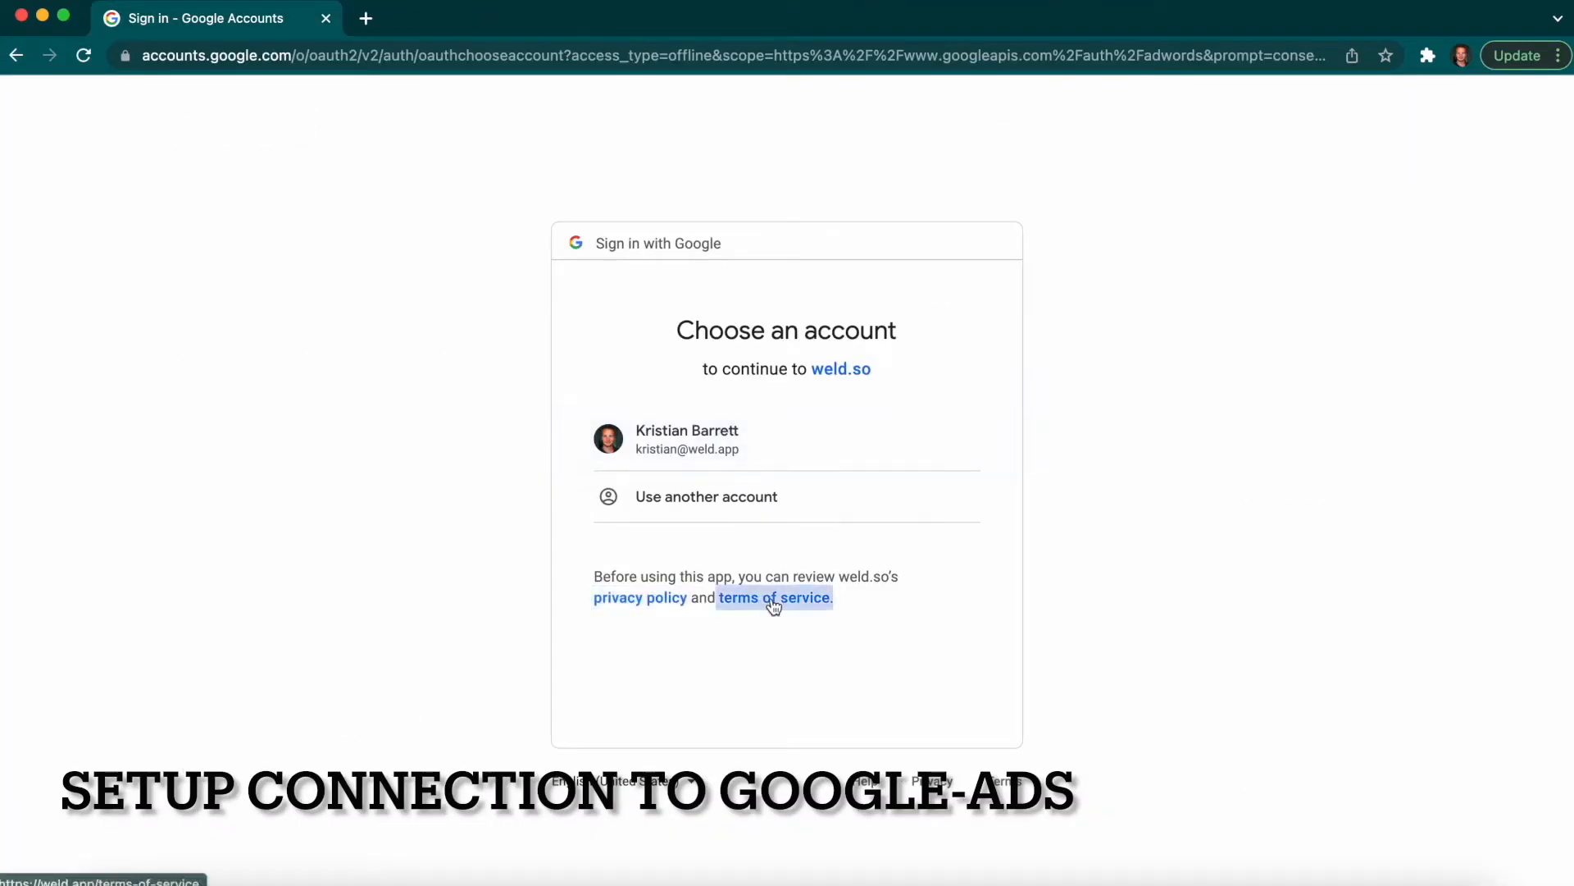
{"action": "key", "text": "super+w"}
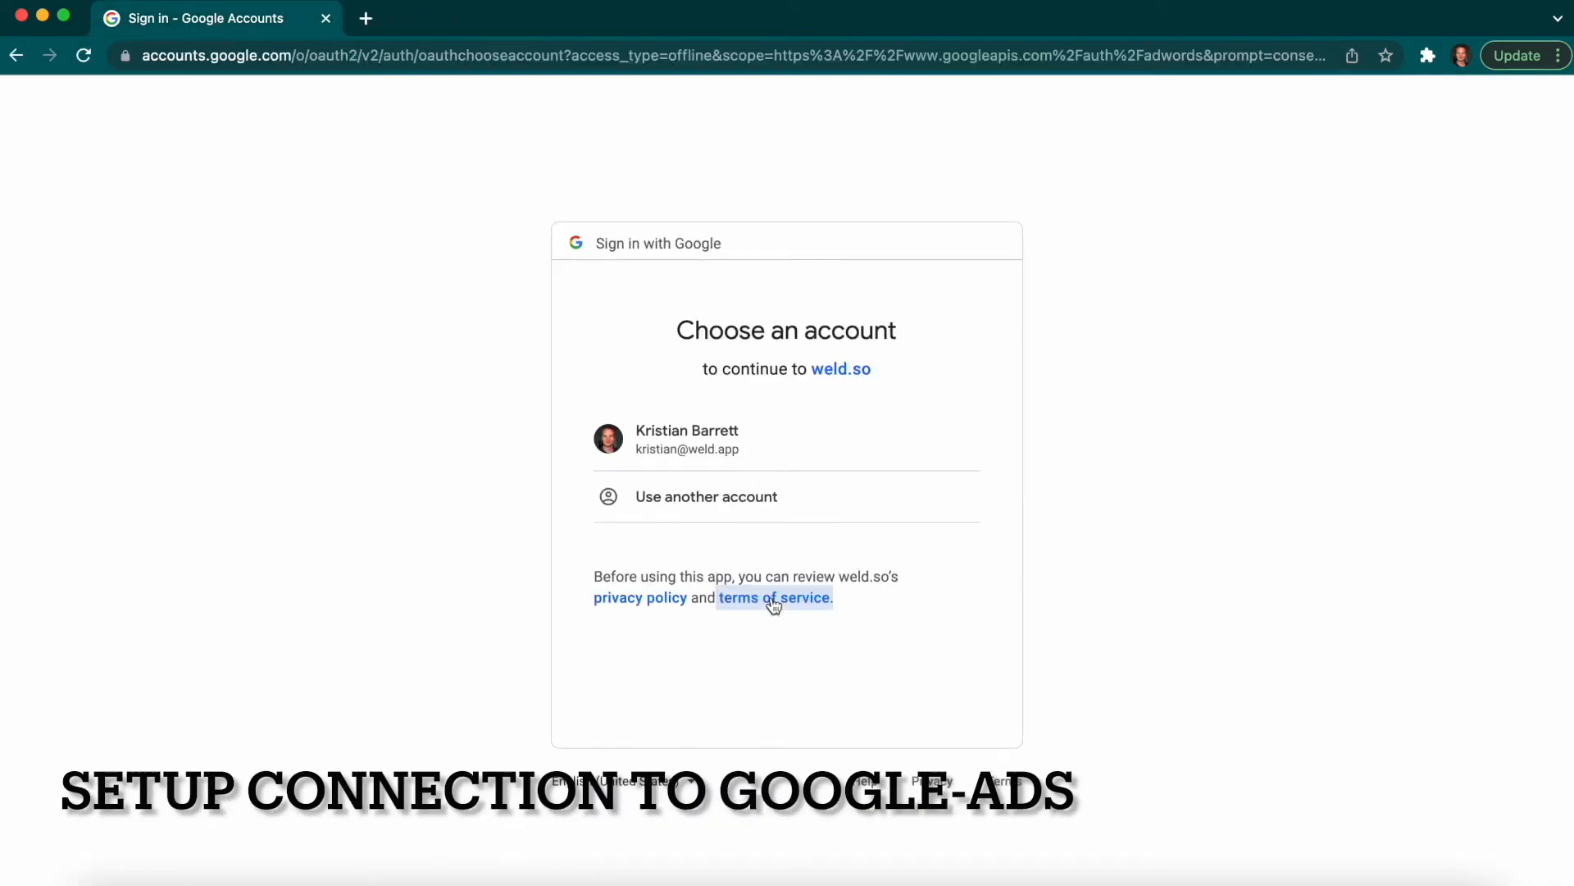
{"action": "left_click", "coordinate": [749, 447]}
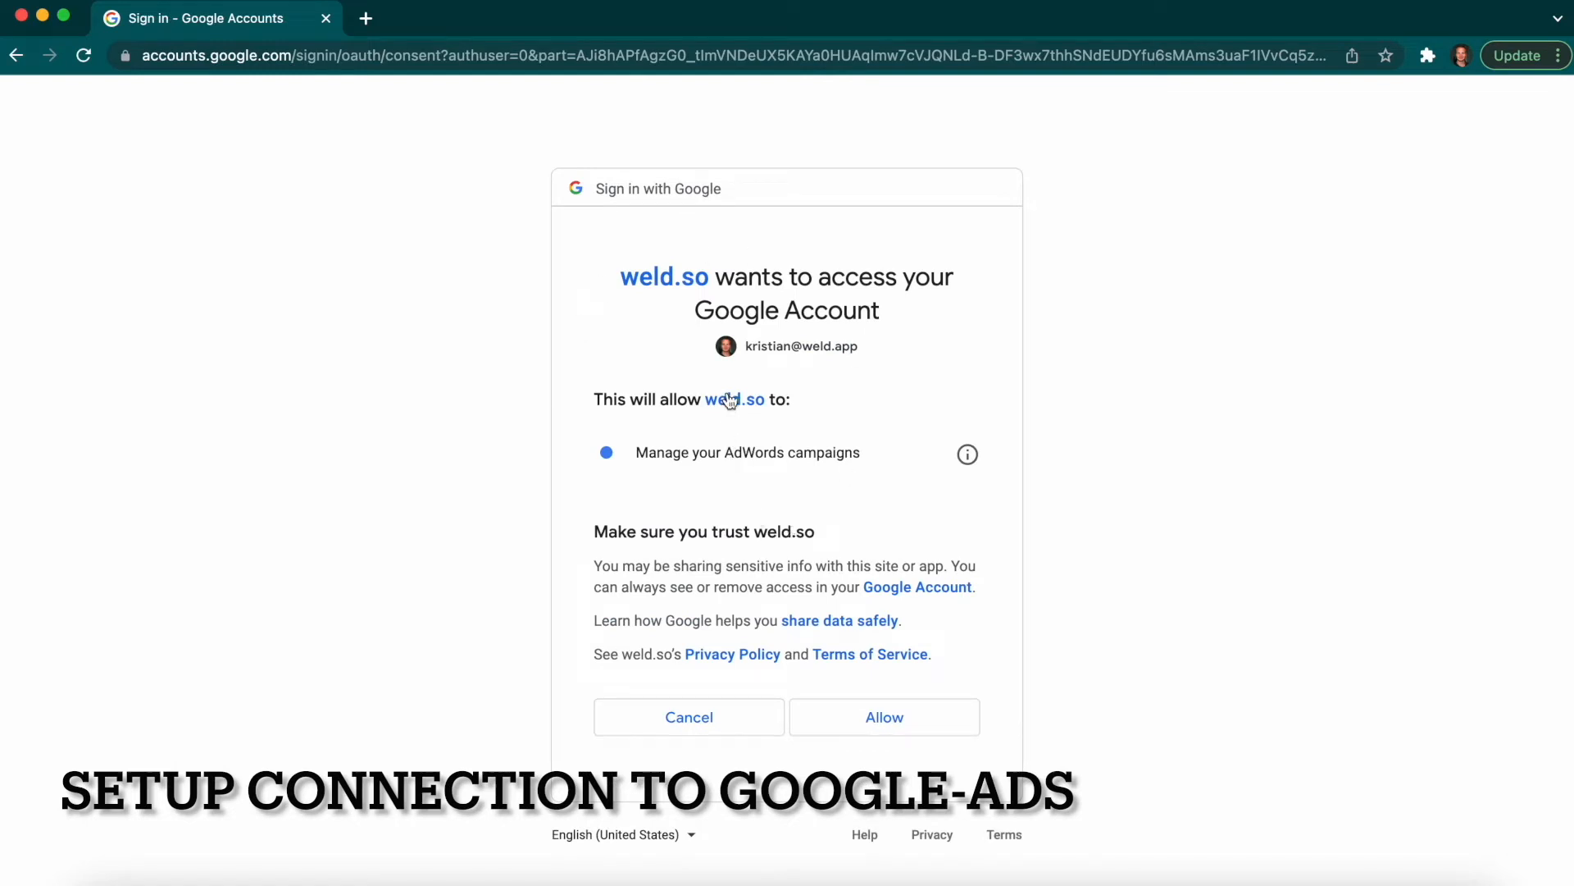
- Review weld.so's developer info and allow it to manage the account's AdWords campaigns
{"action": "left_click", "coordinate": [730, 401]}
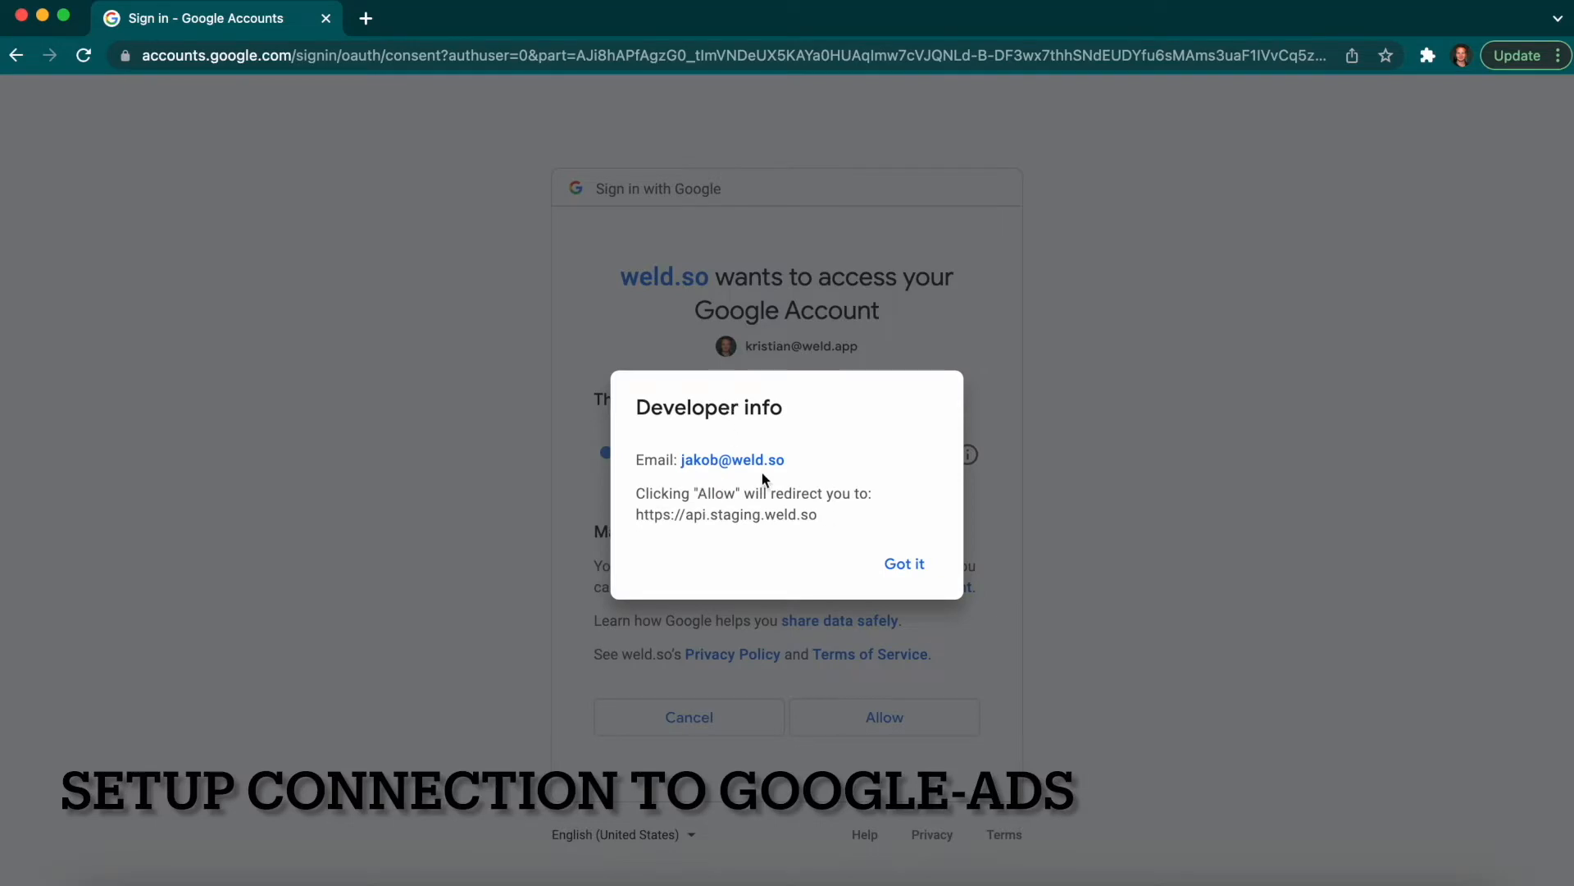
{"action": "left_click_drag", "start_coordinate": [780, 456], "coordinate": [690, 461]}
{"action": "left_click", "coordinate": [771, 504]}
{"action": "left_click_drag", "start_coordinate": [820, 515], "coordinate": [620, 529]}
{"action": "left_click", "coordinate": [610, 530]}
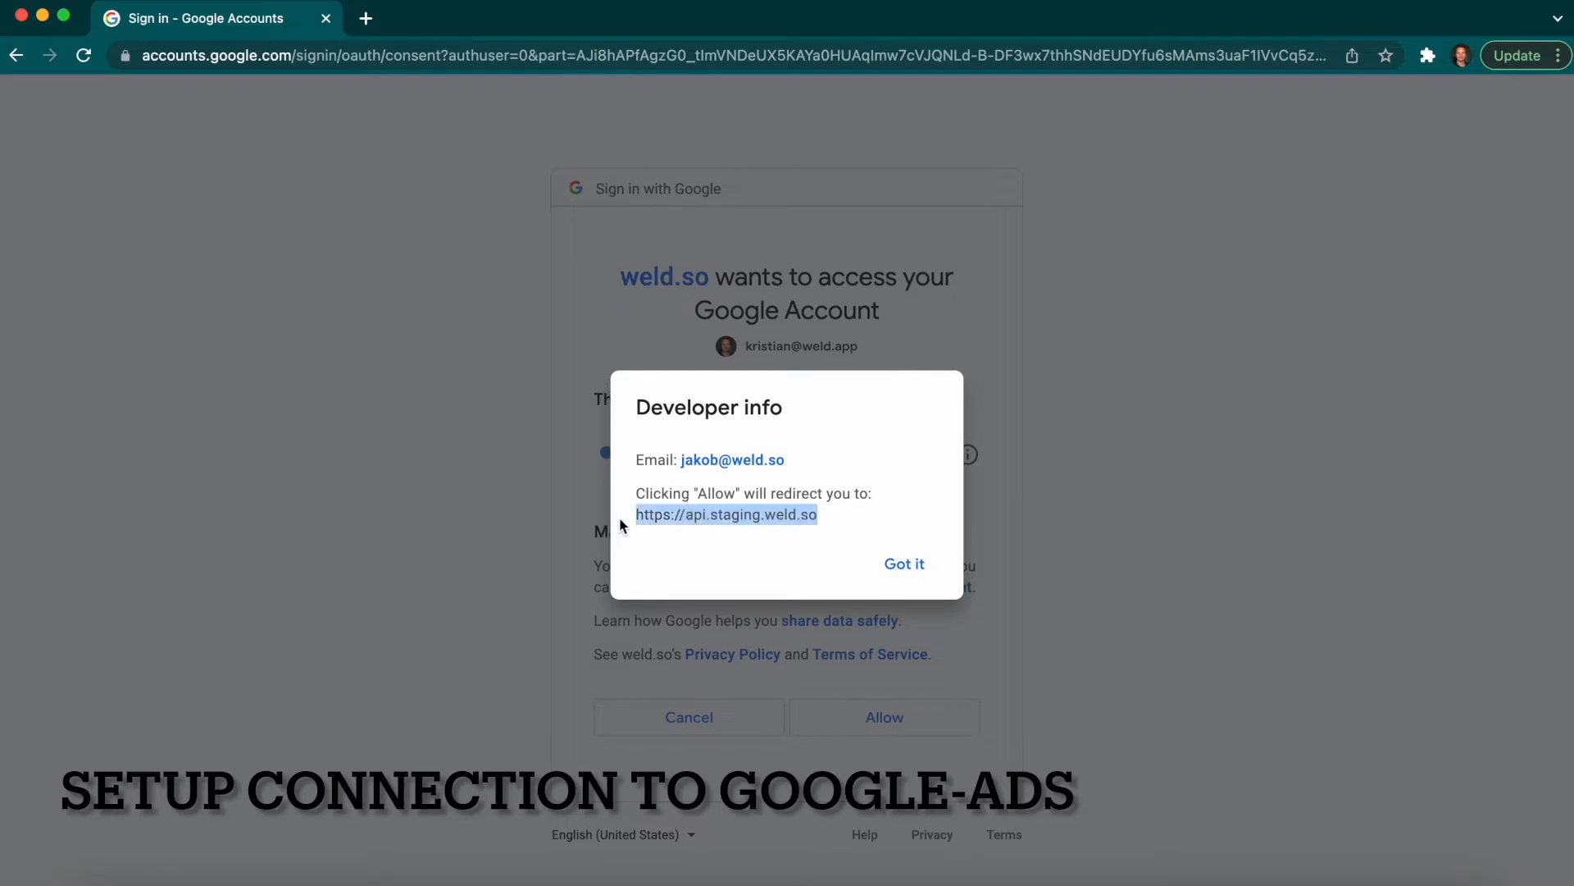
{"action": "left_click", "coordinate": [716, 535]}
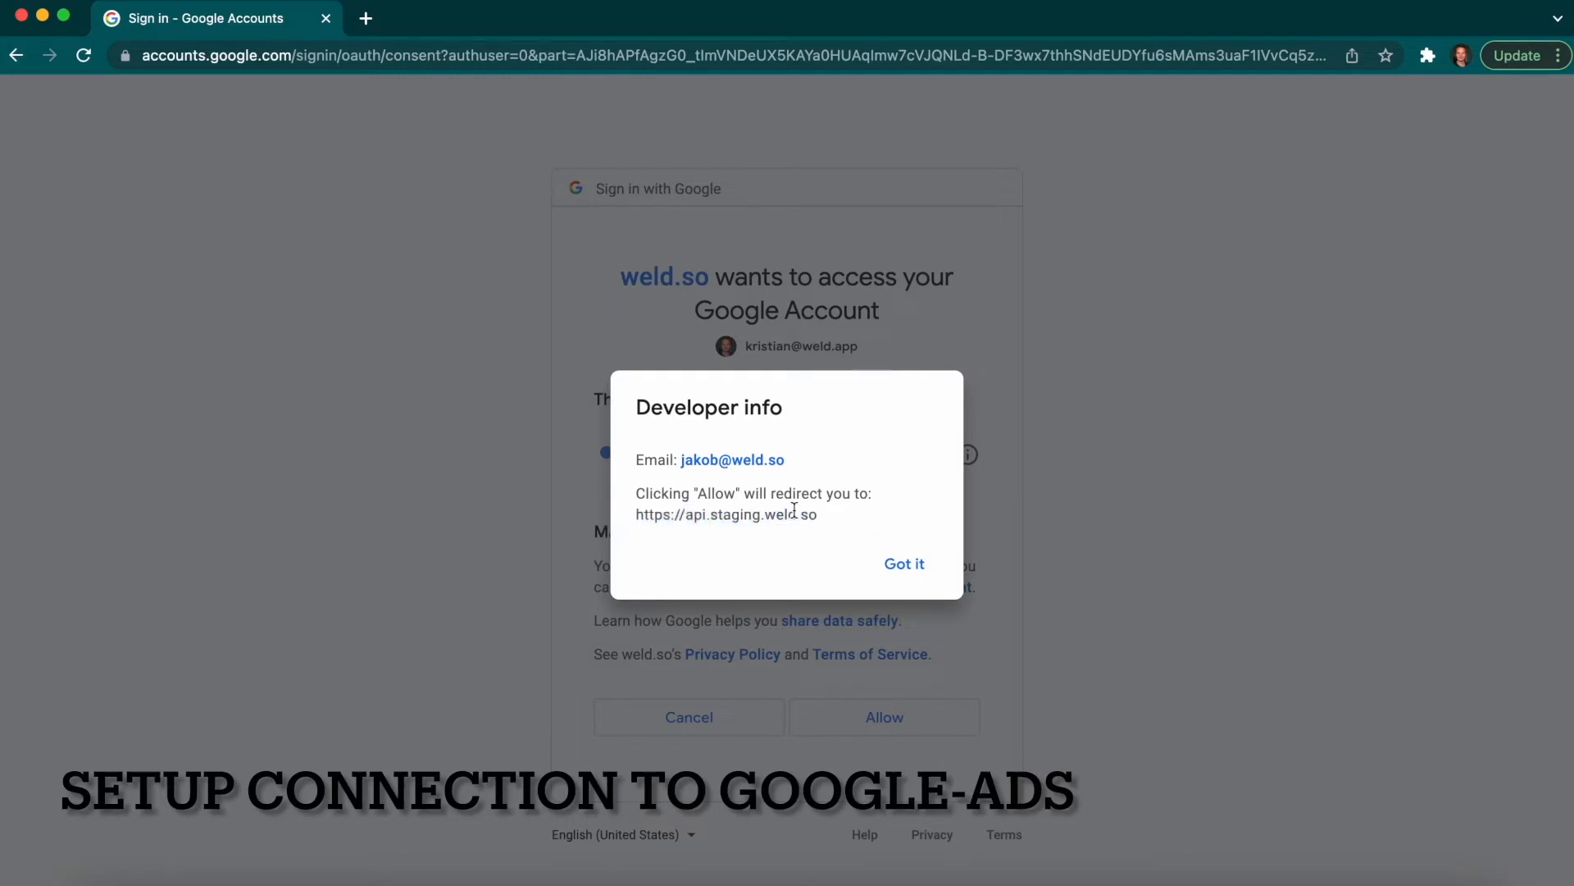
{"action": "left_click", "coordinate": [906, 566]}
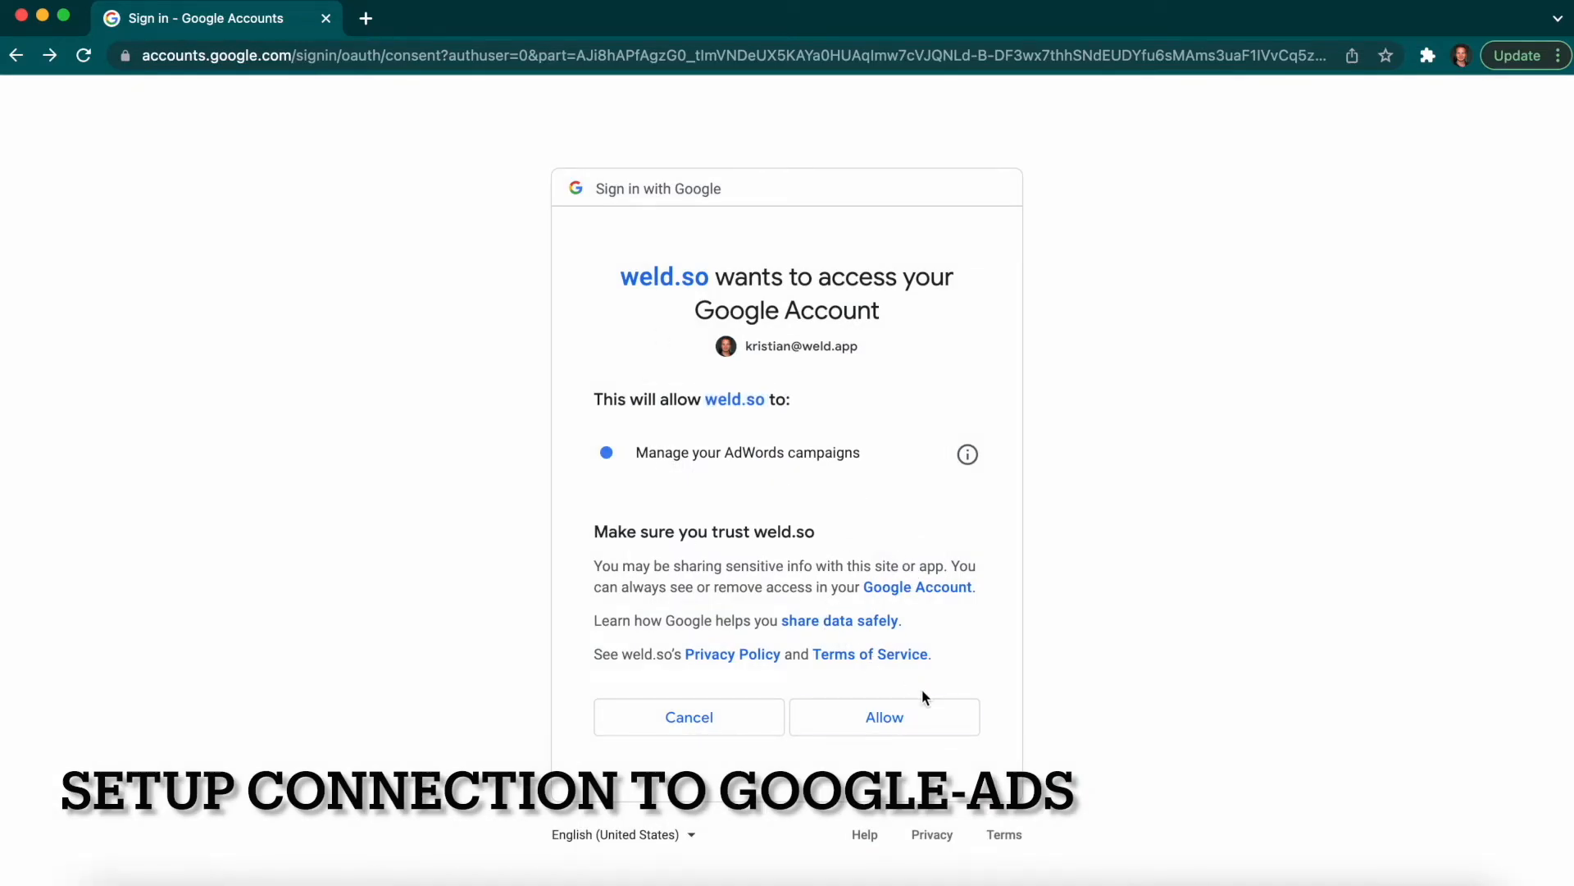
{"action": "left_click", "coordinate": [902, 718]}
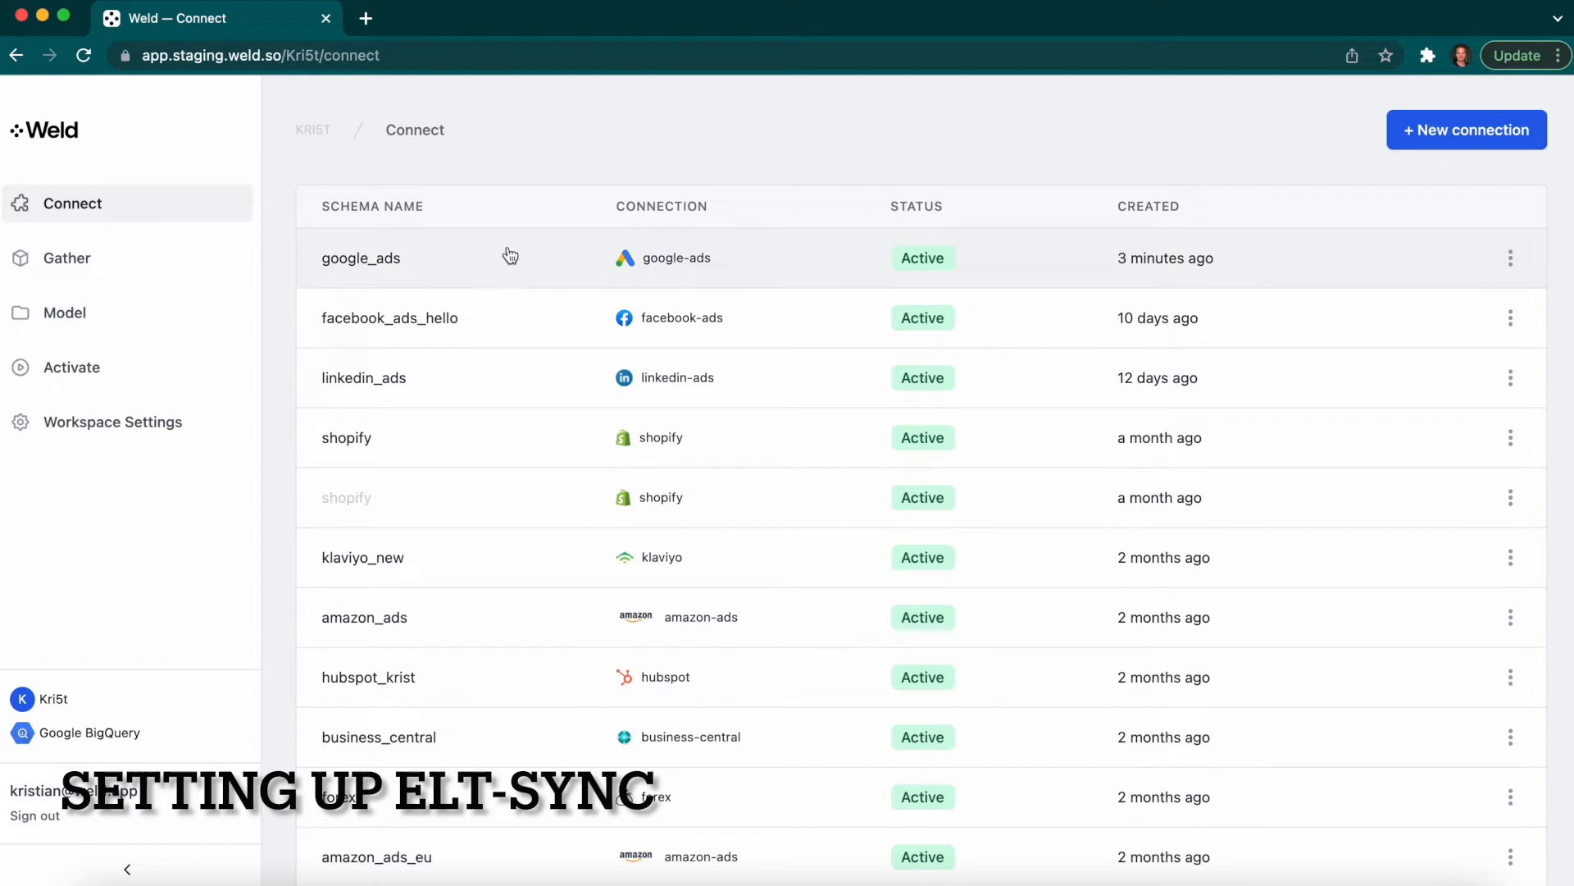
- Start a new Gather sync and select google_ads as its data source
{"action": "left_click_drag", "start_coordinate": [148, 733], "coordinate": [37, 732]}
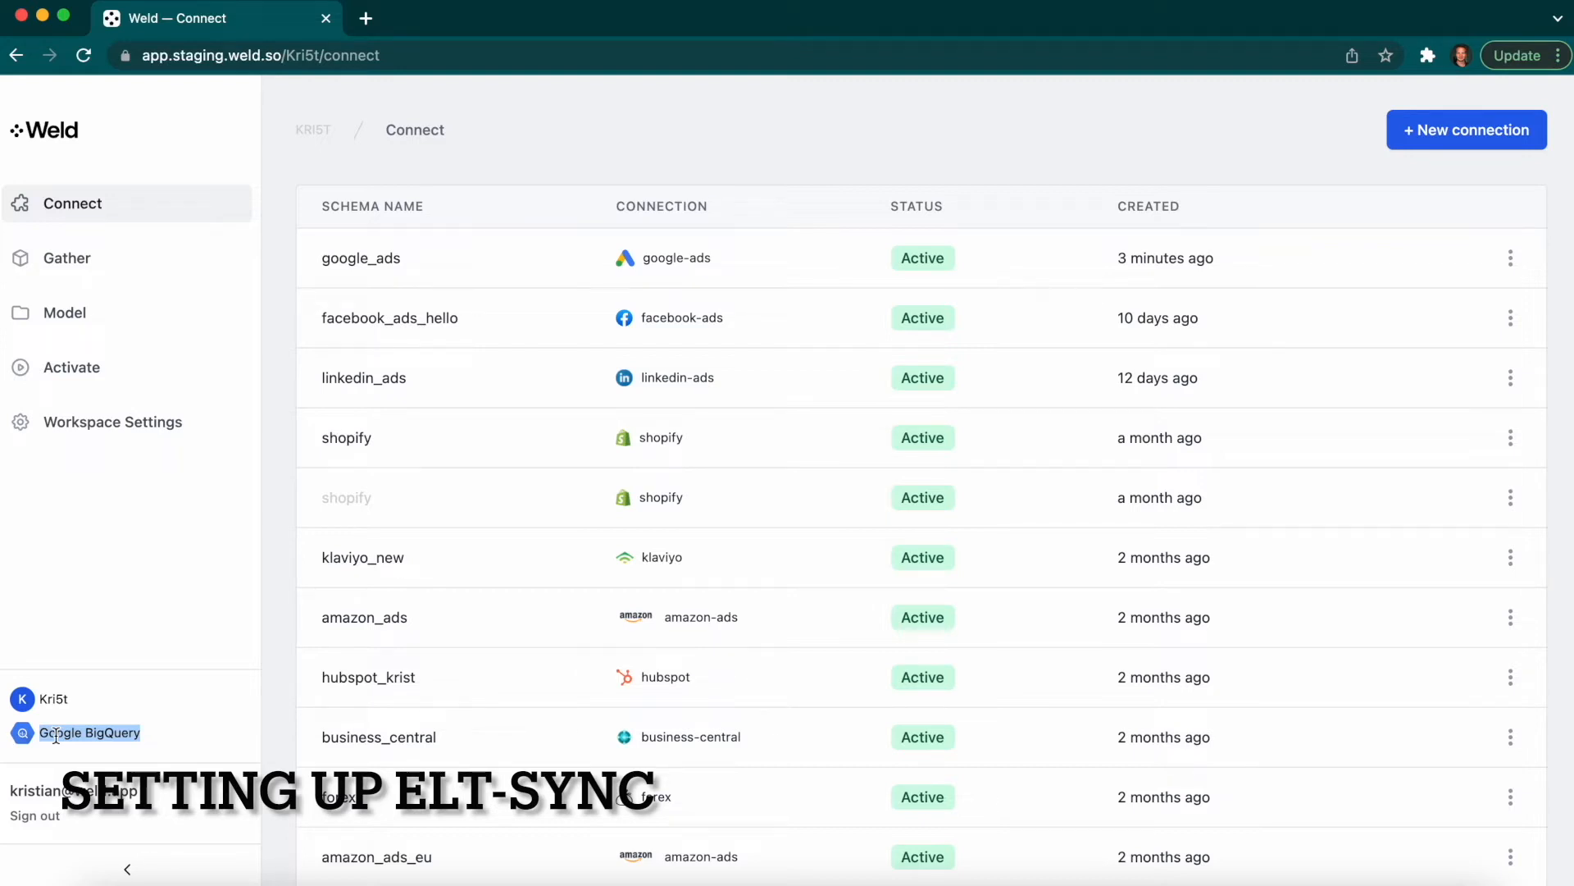
{"action": "left_click", "coordinate": [131, 535]}
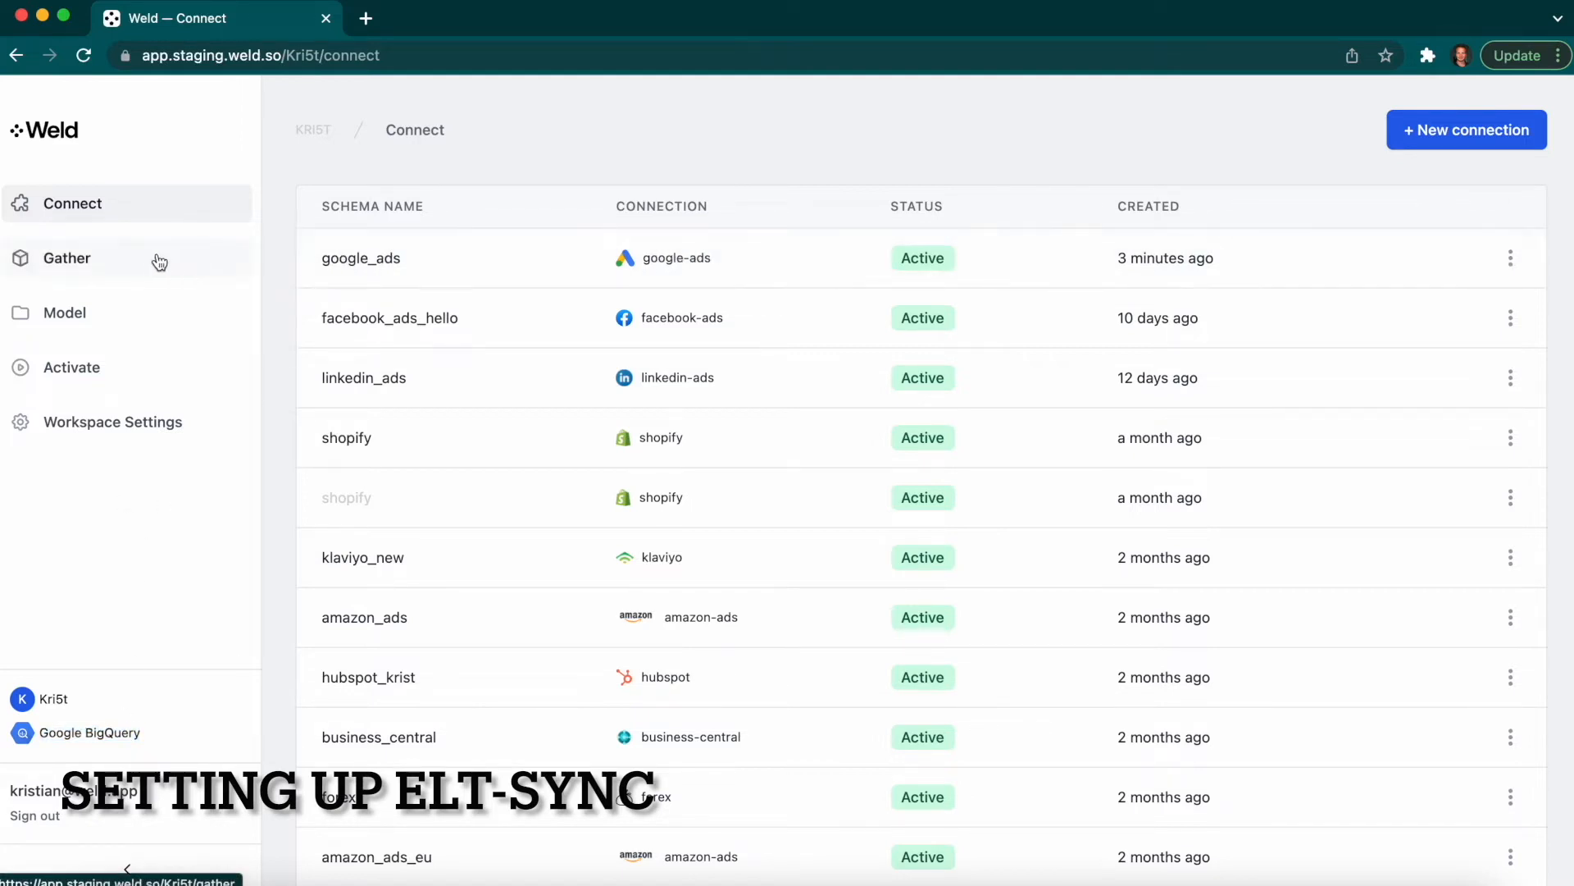
{"action": "left_click", "coordinate": [123, 259]}
{"action": "left_click", "coordinate": [1461, 129]}
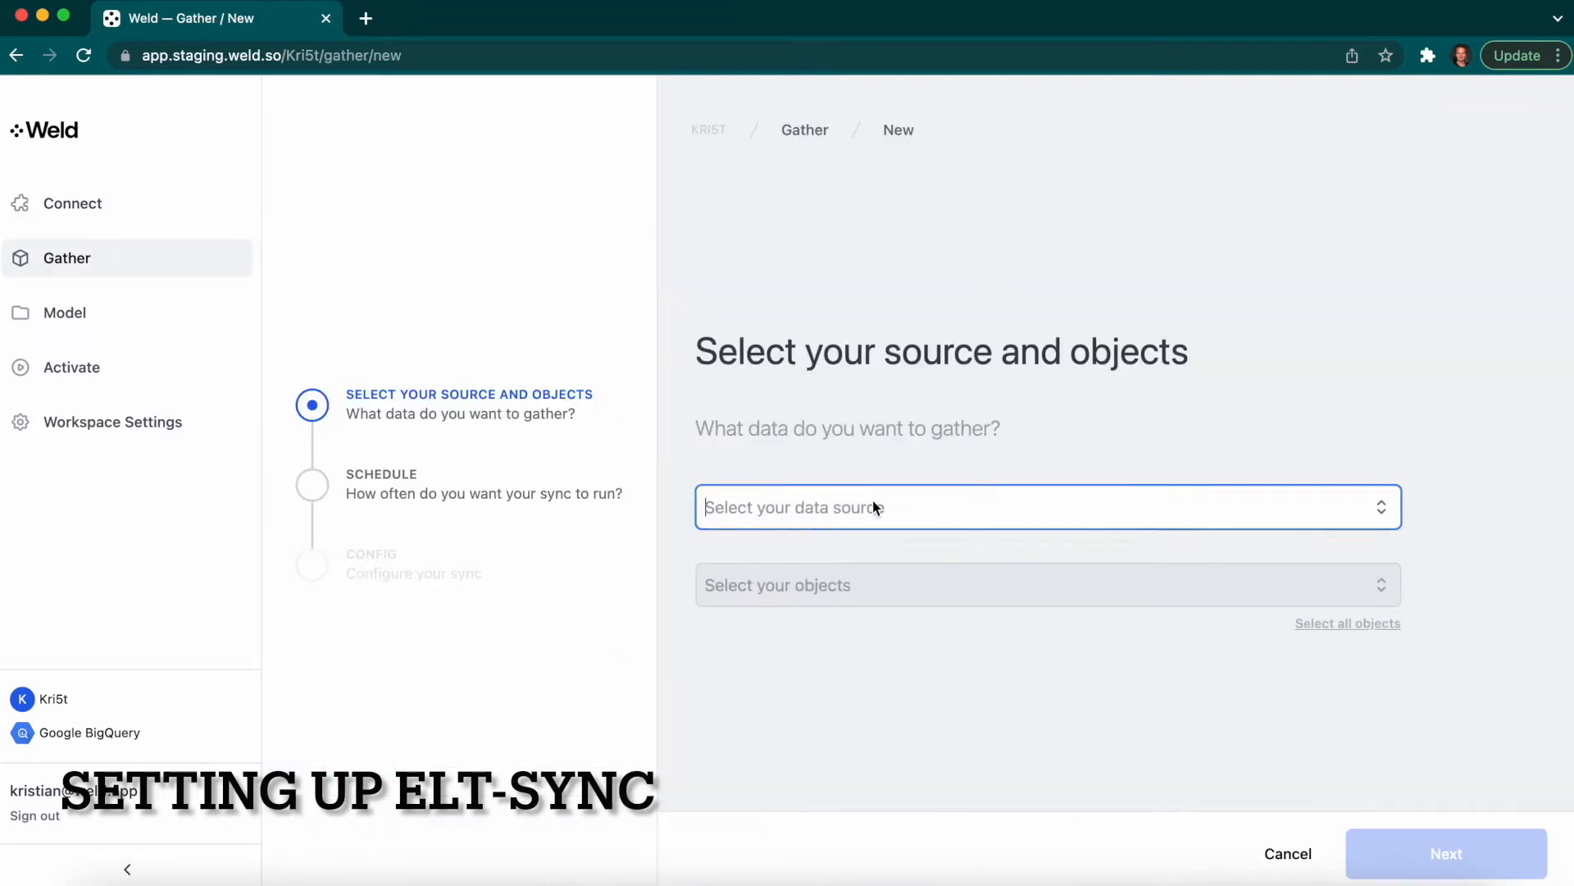
{"action": "left_click", "coordinate": [875, 507]}
{"action": "type", "text": "googl"}
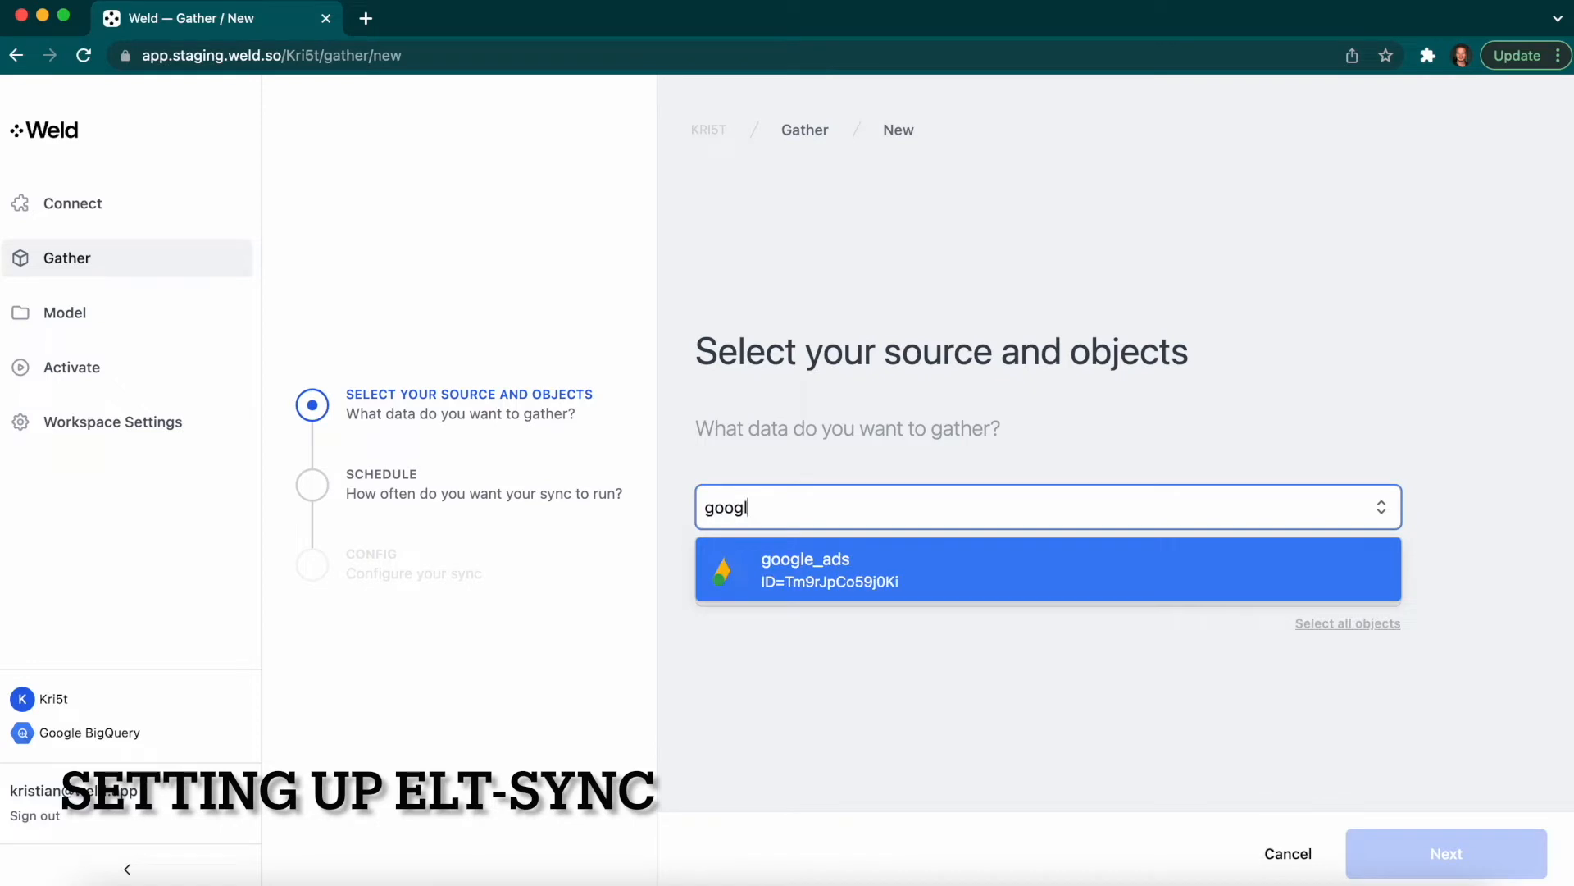
{"action": "key", "text": "Return"}
- Choose the Weld Broad ad account, include all available objects in the sync, and continue to the schedule
{"action": "left_click", "coordinate": [913, 589]}
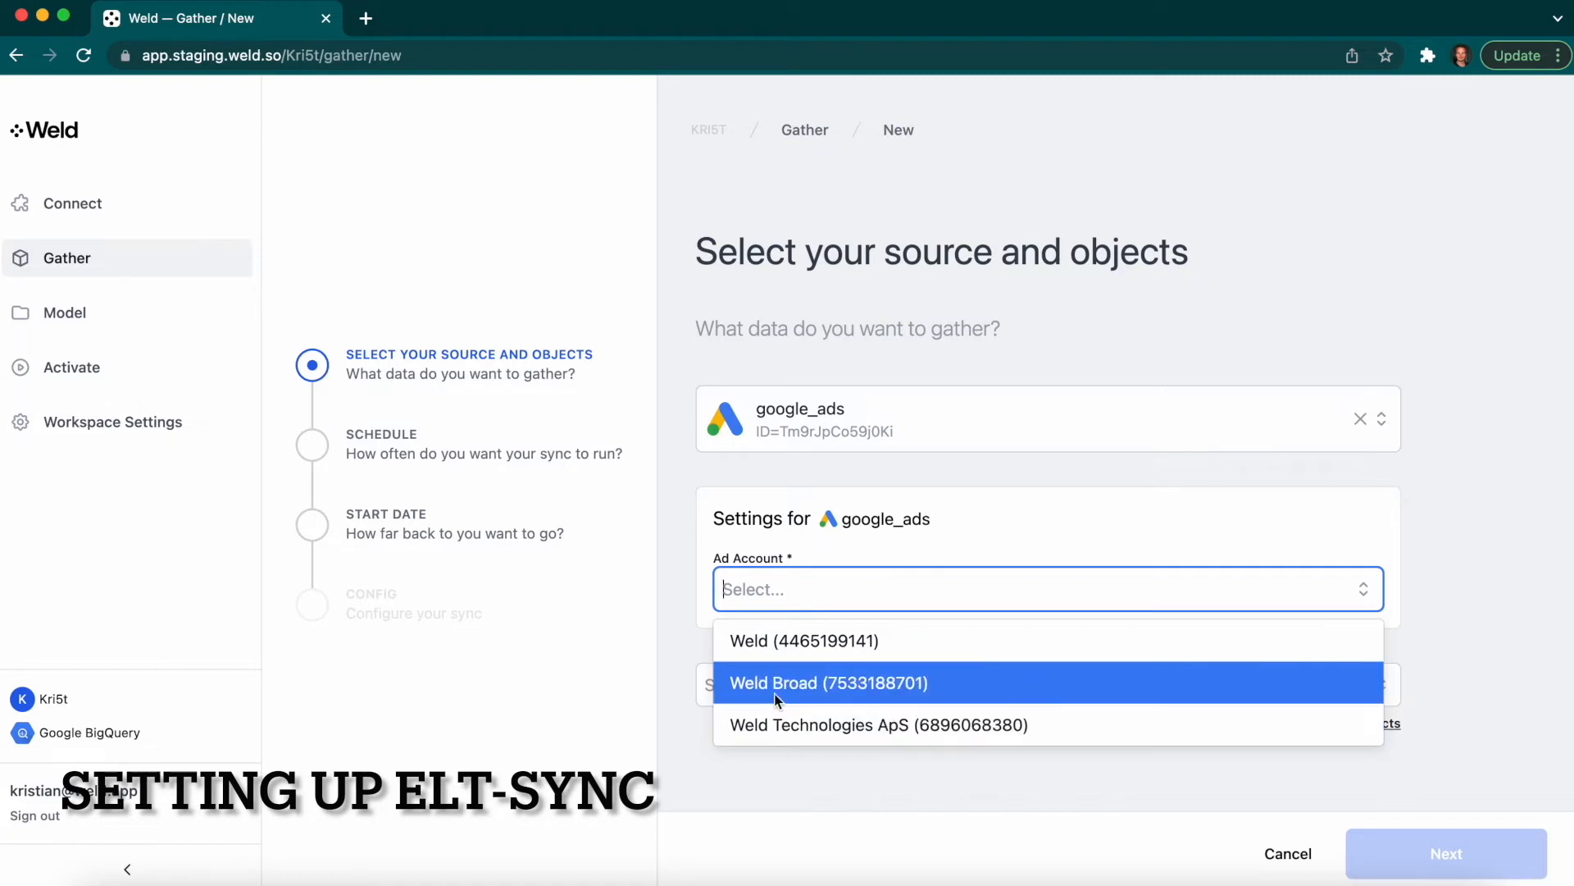
{"action": "left_click", "coordinate": [823, 683]}
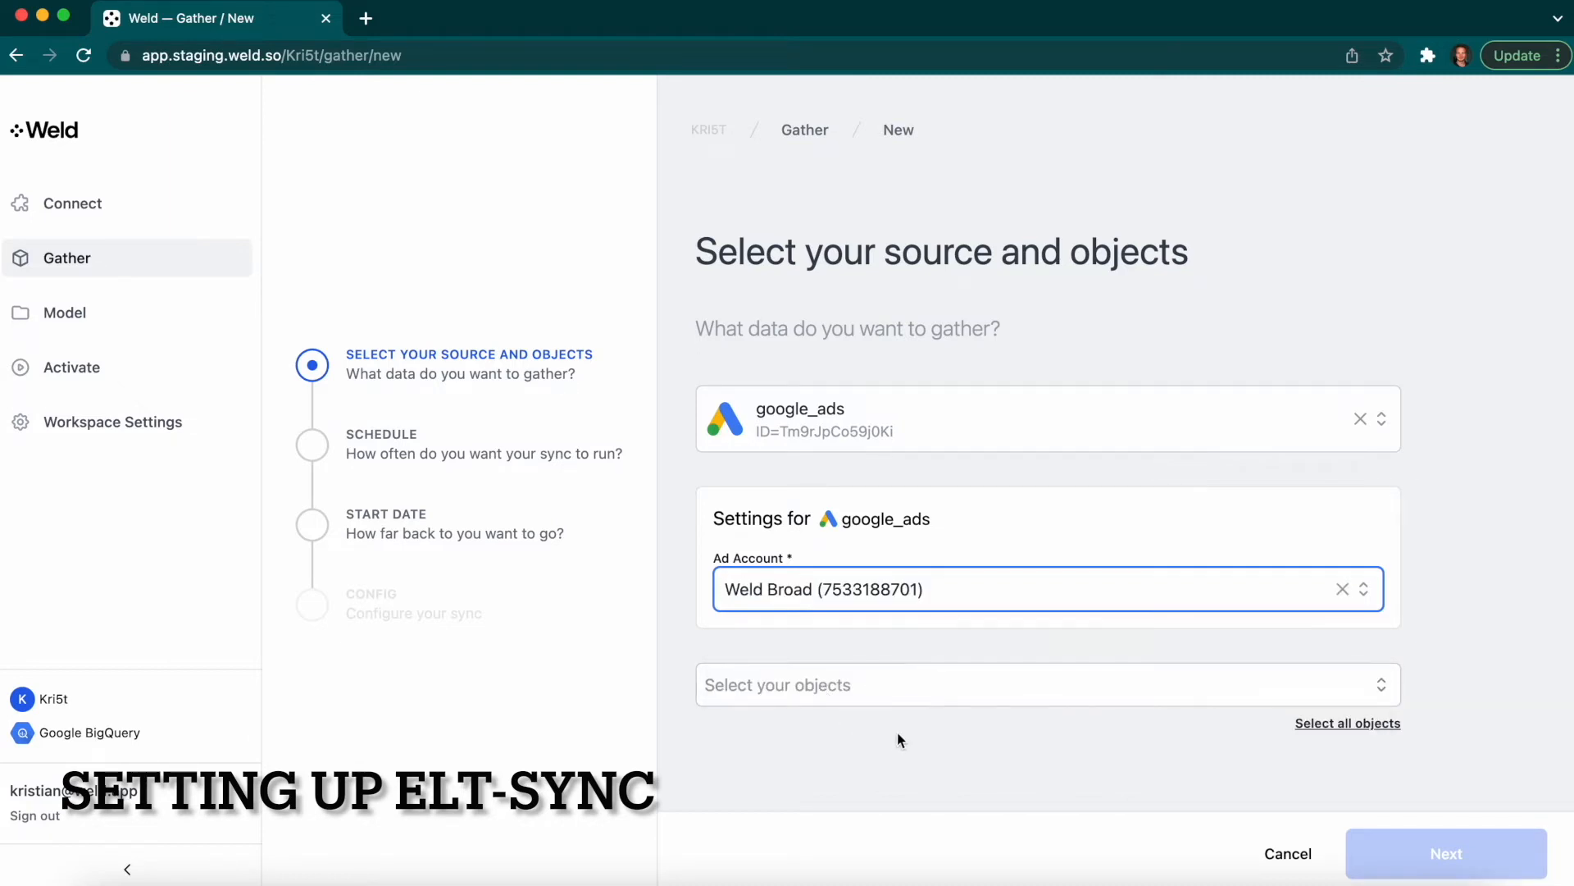
{"action": "left_click", "coordinate": [908, 682]}
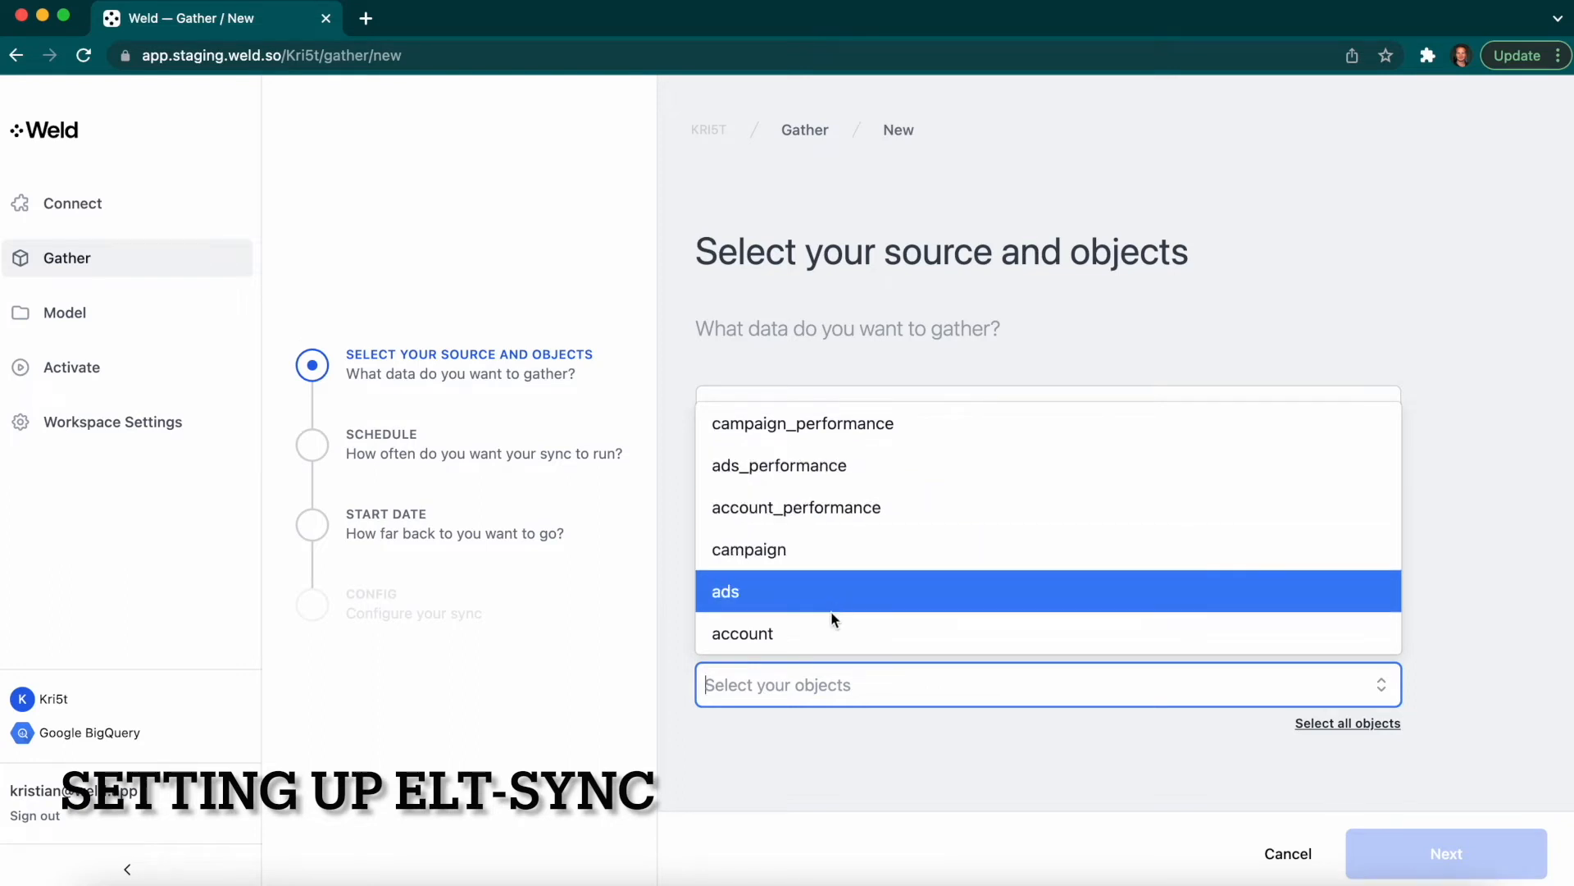
{"action": "left_click", "coordinate": [951, 742]}
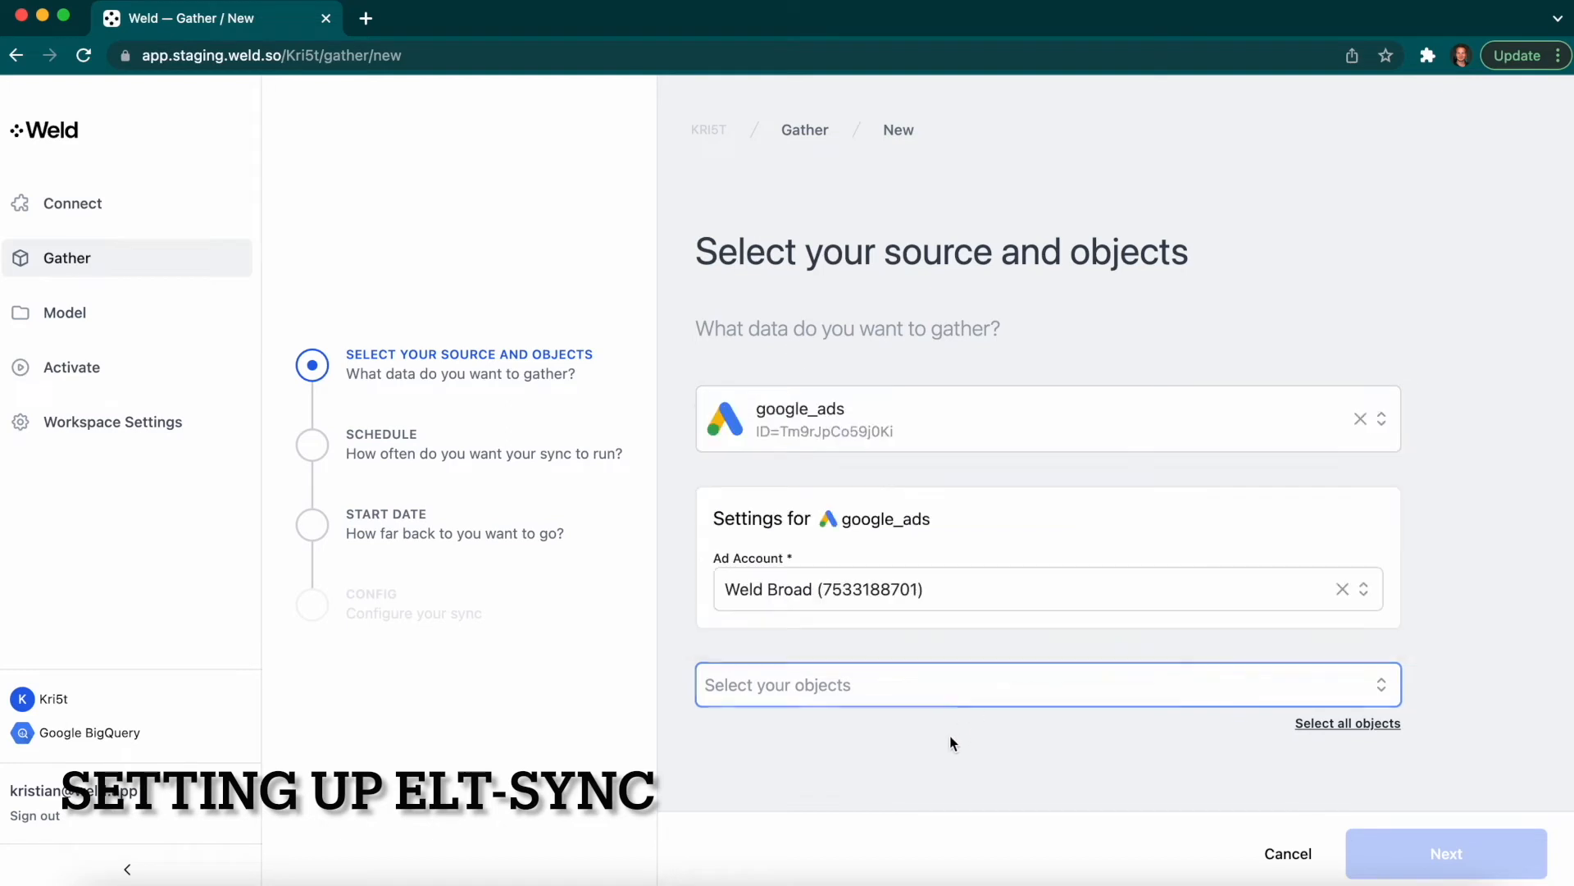
{"action": "left_click", "coordinate": [1316, 725]}
{"action": "left_click", "coordinate": [469, 454]}
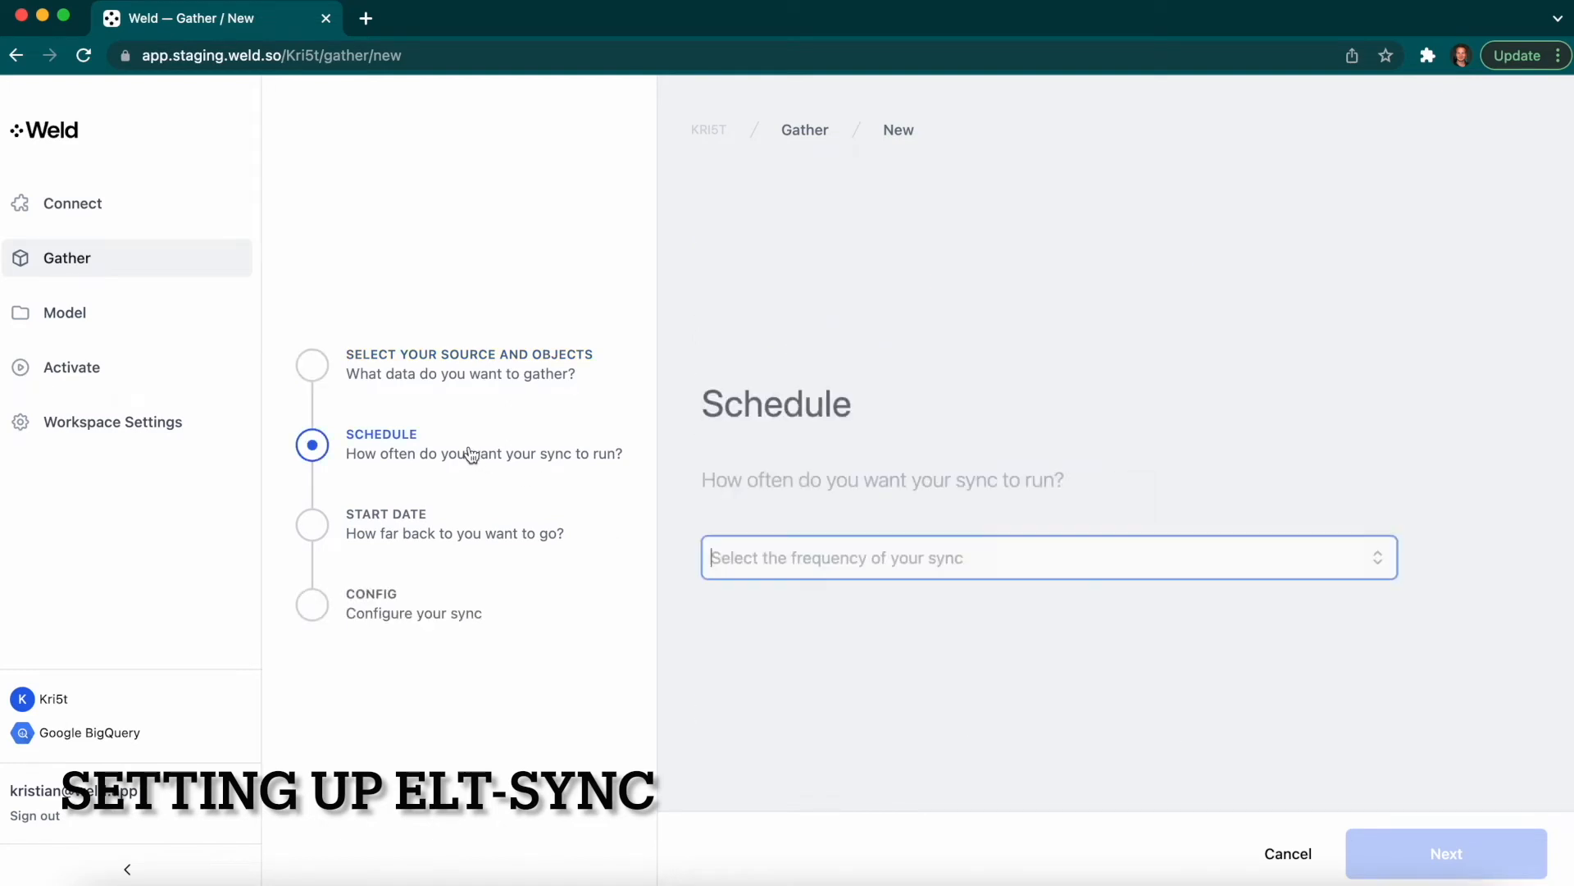
{"action": "left_click", "coordinate": [478, 367]}
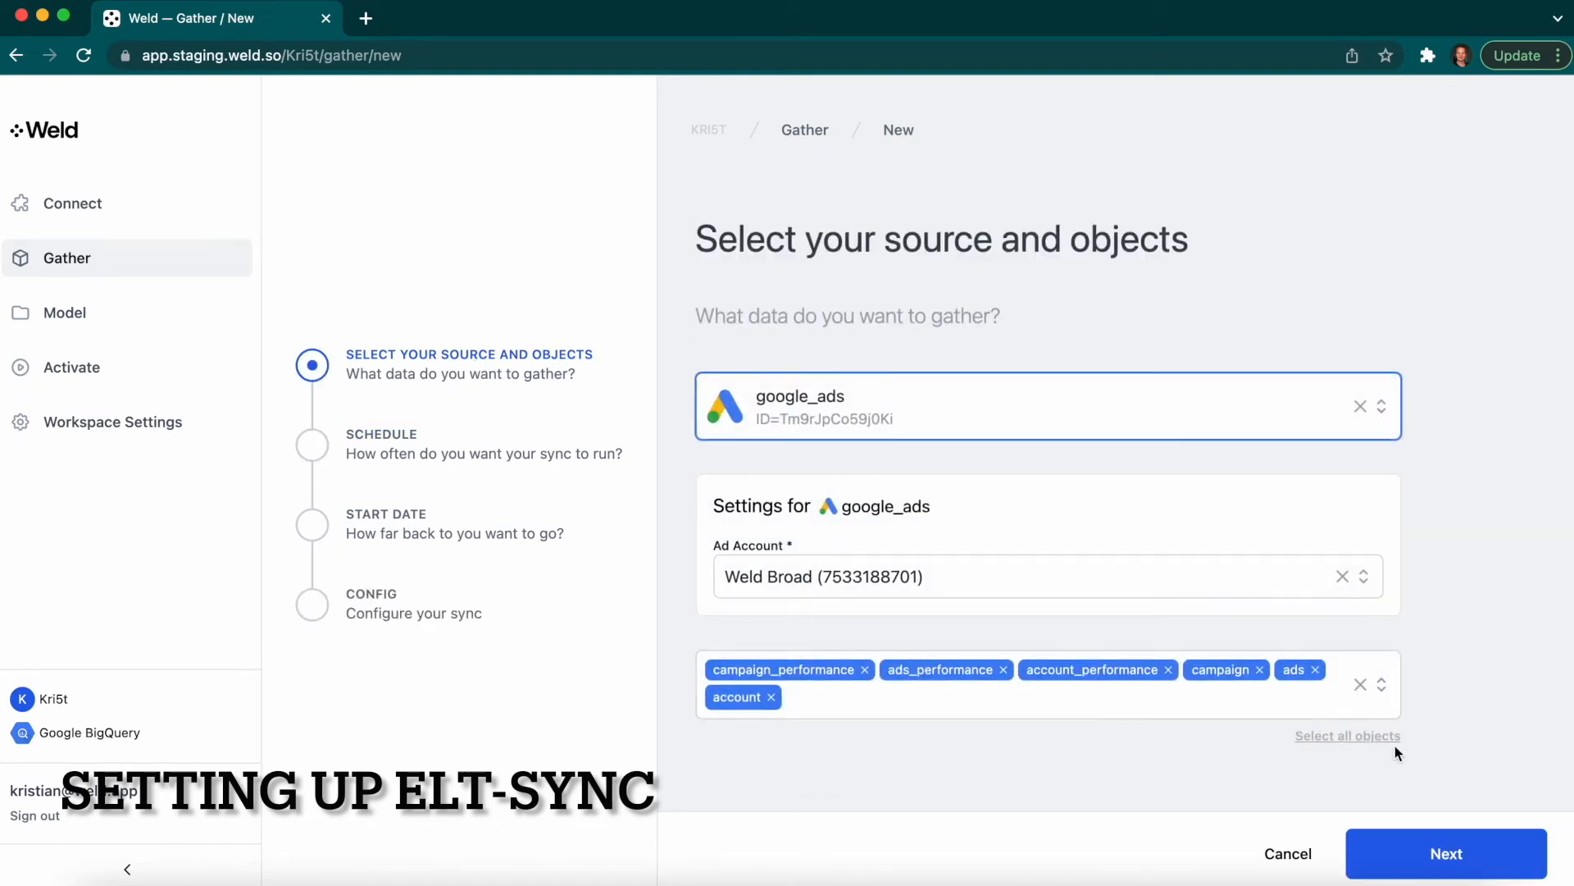
{"action": "left_click", "coordinate": [1439, 853]}
- Schedule the sync to run every 5 minutes and continue to the start date
{"action": "left_click", "coordinate": [1025, 558]}
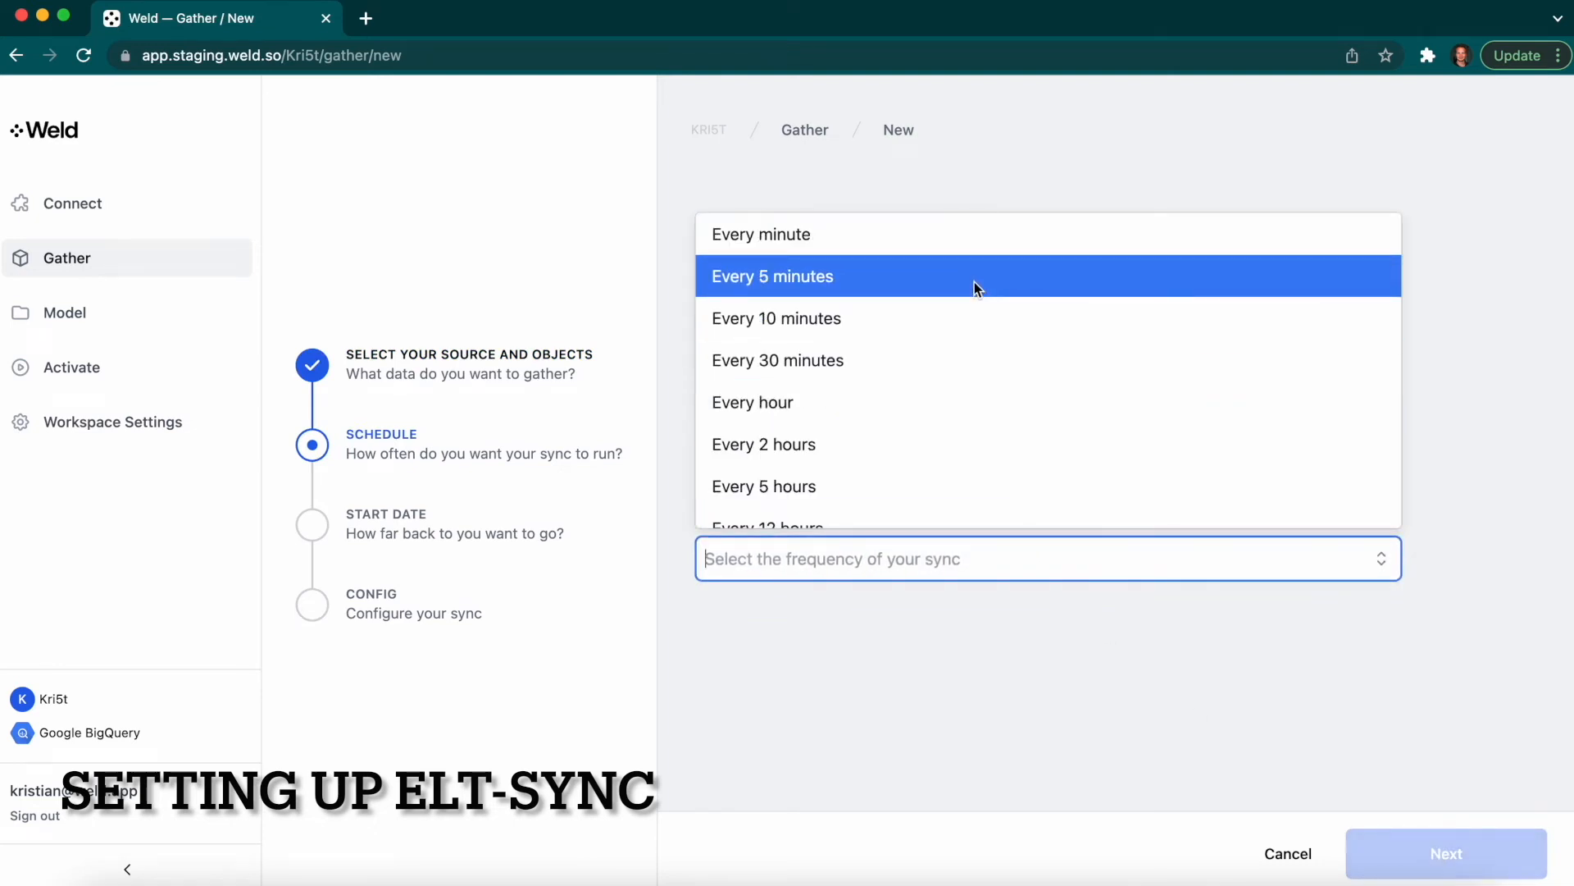
{"action": "left_click", "coordinate": [974, 282]}
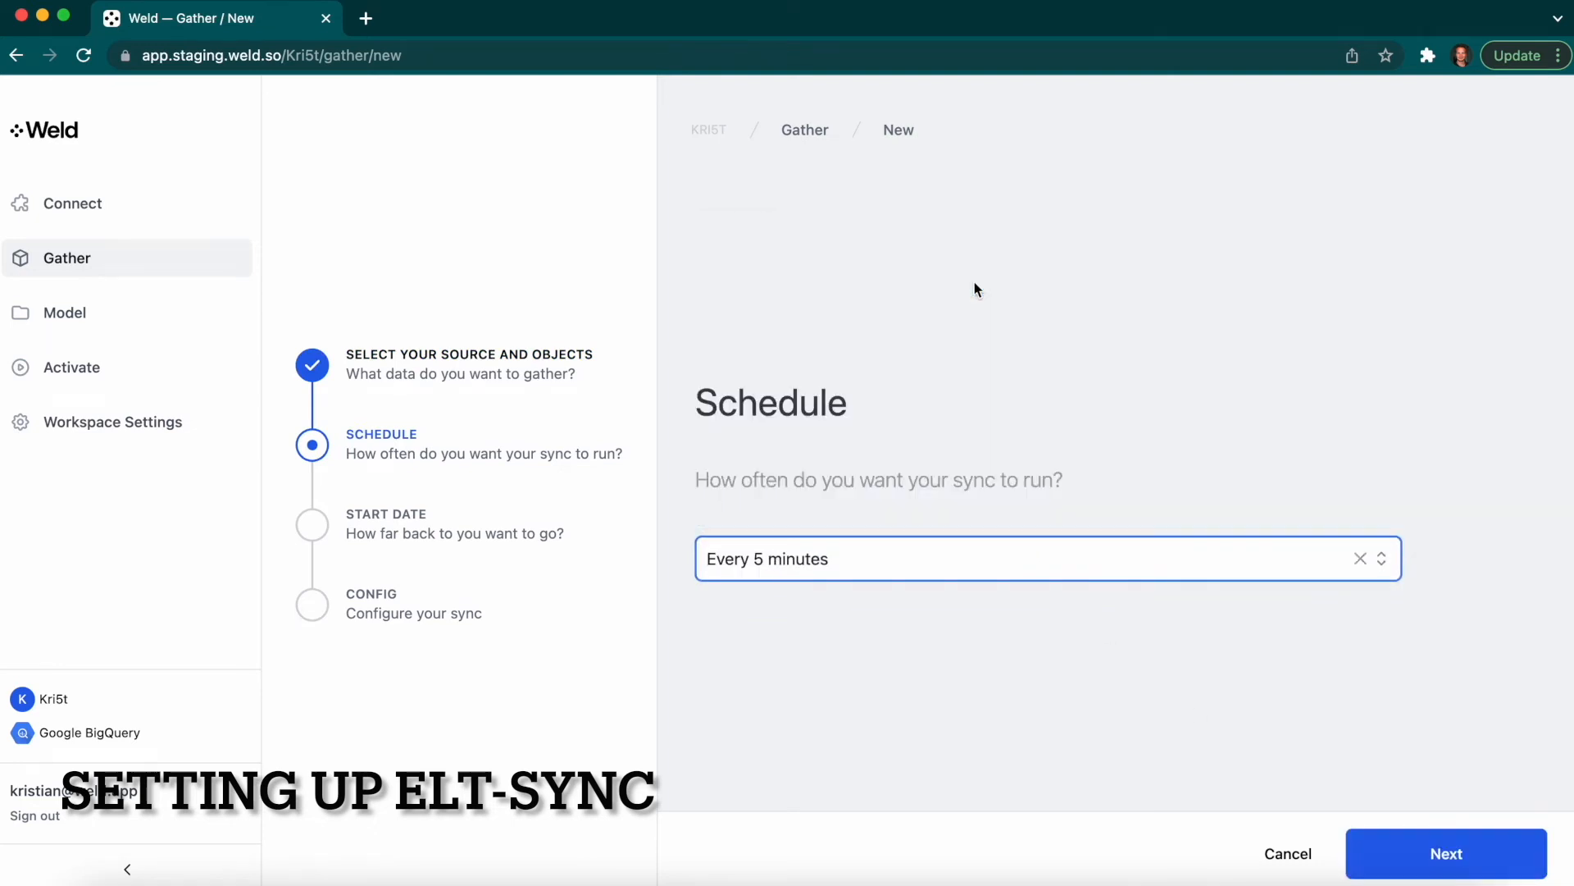
{"action": "left_click", "coordinate": [1445, 853]}
- Set the sync's start date to 01. Oct. 2021 and continue to the configuration
{"action": "left_click", "coordinate": [1102, 556]}
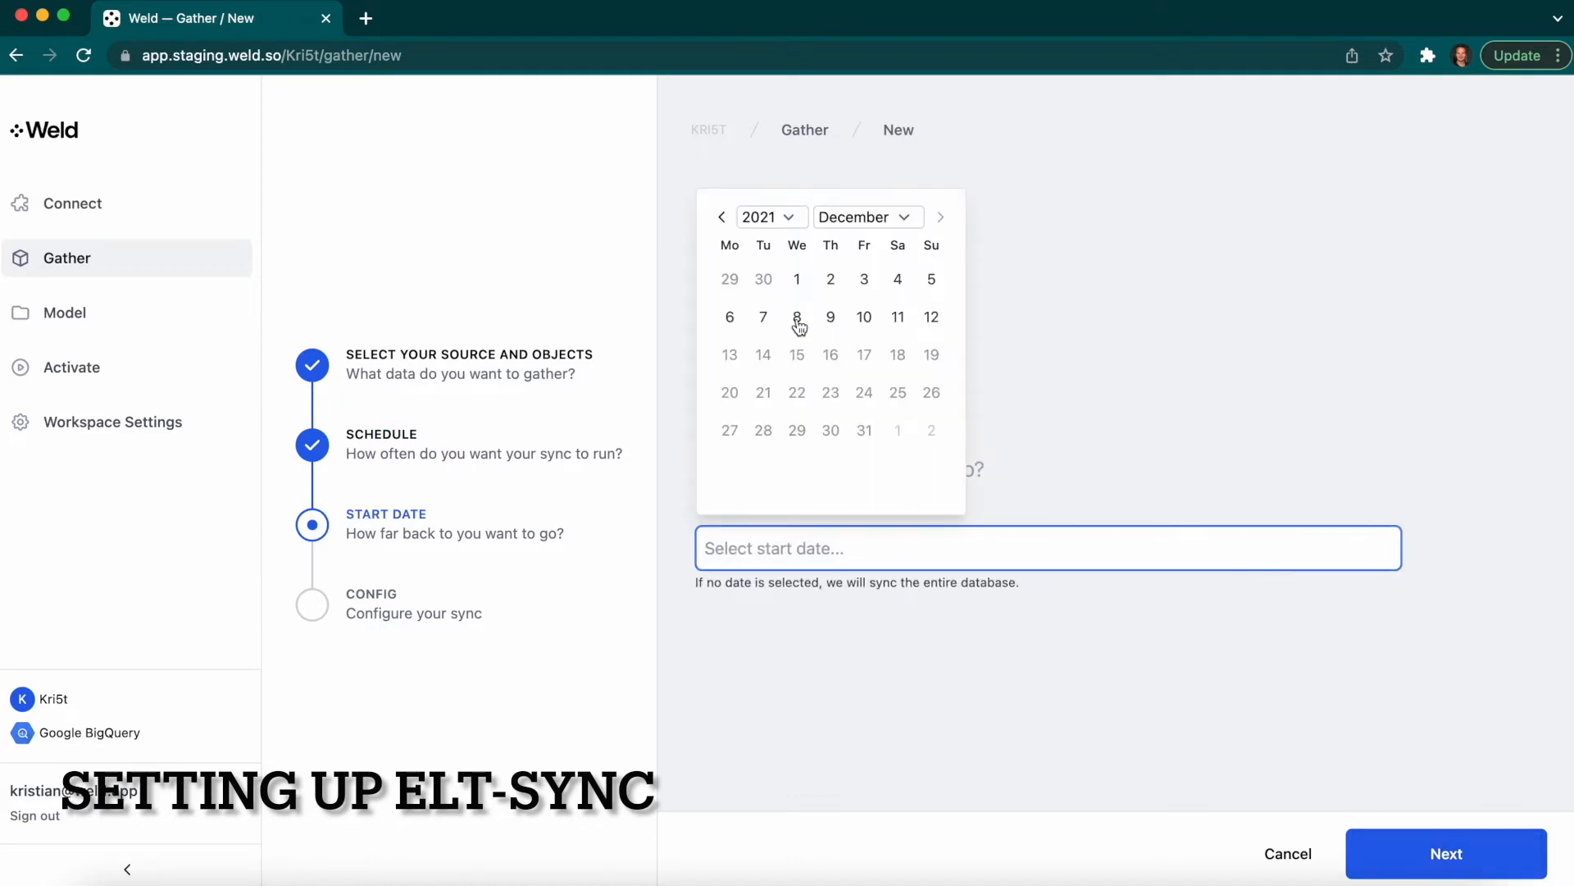
{"action": "left_click", "coordinate": [723, 217]}
{"action": "left_click", "coordinate": [722, 218]}
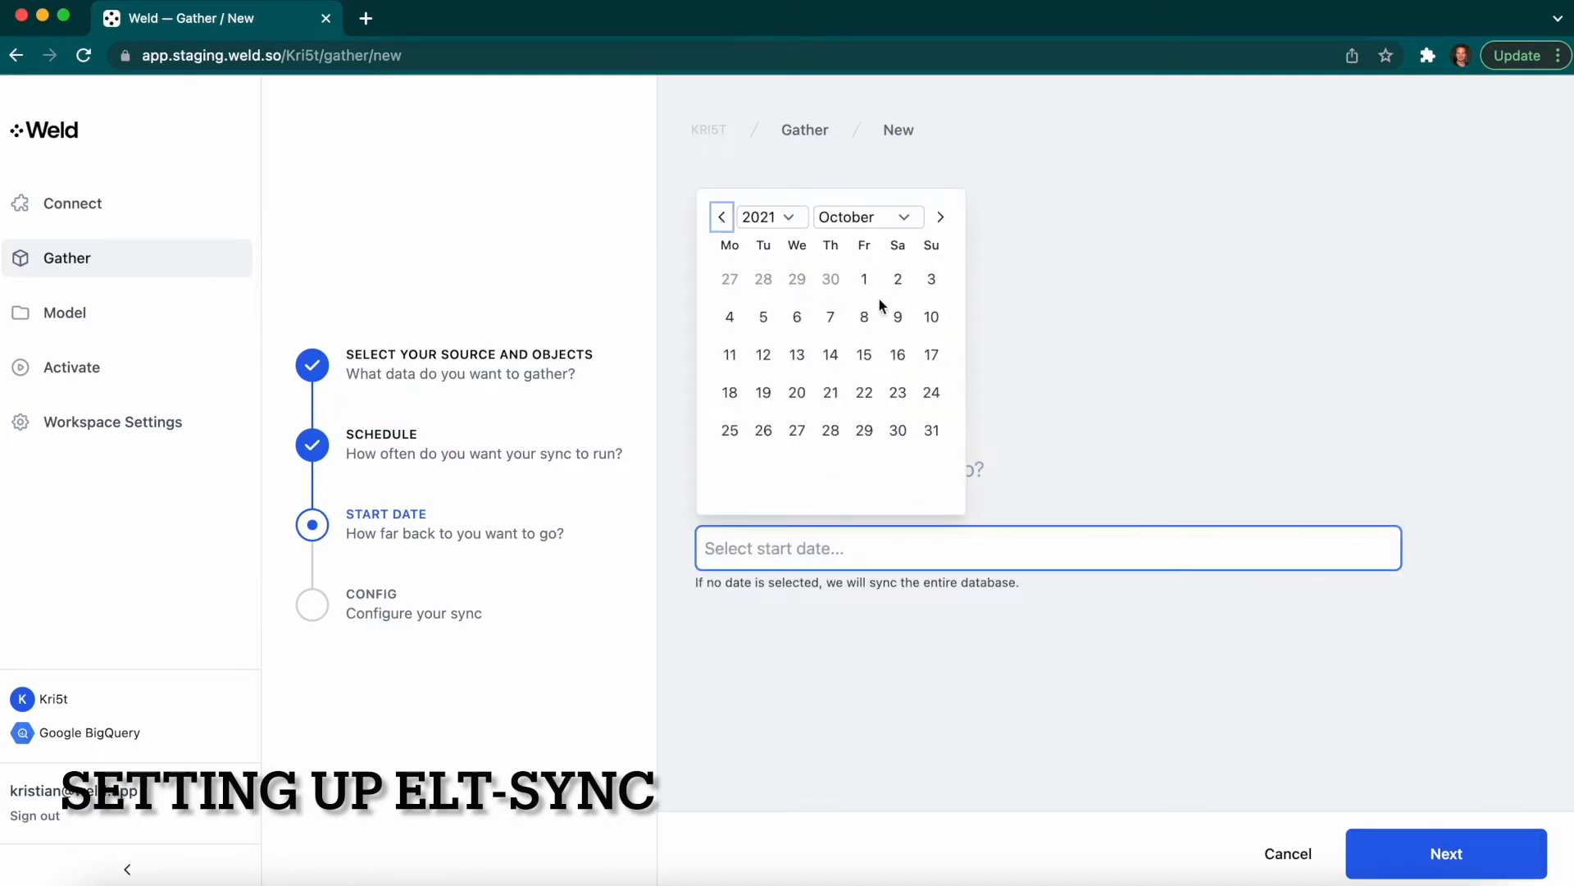
{"action": "left_click", "coordinate": [864, 279]}
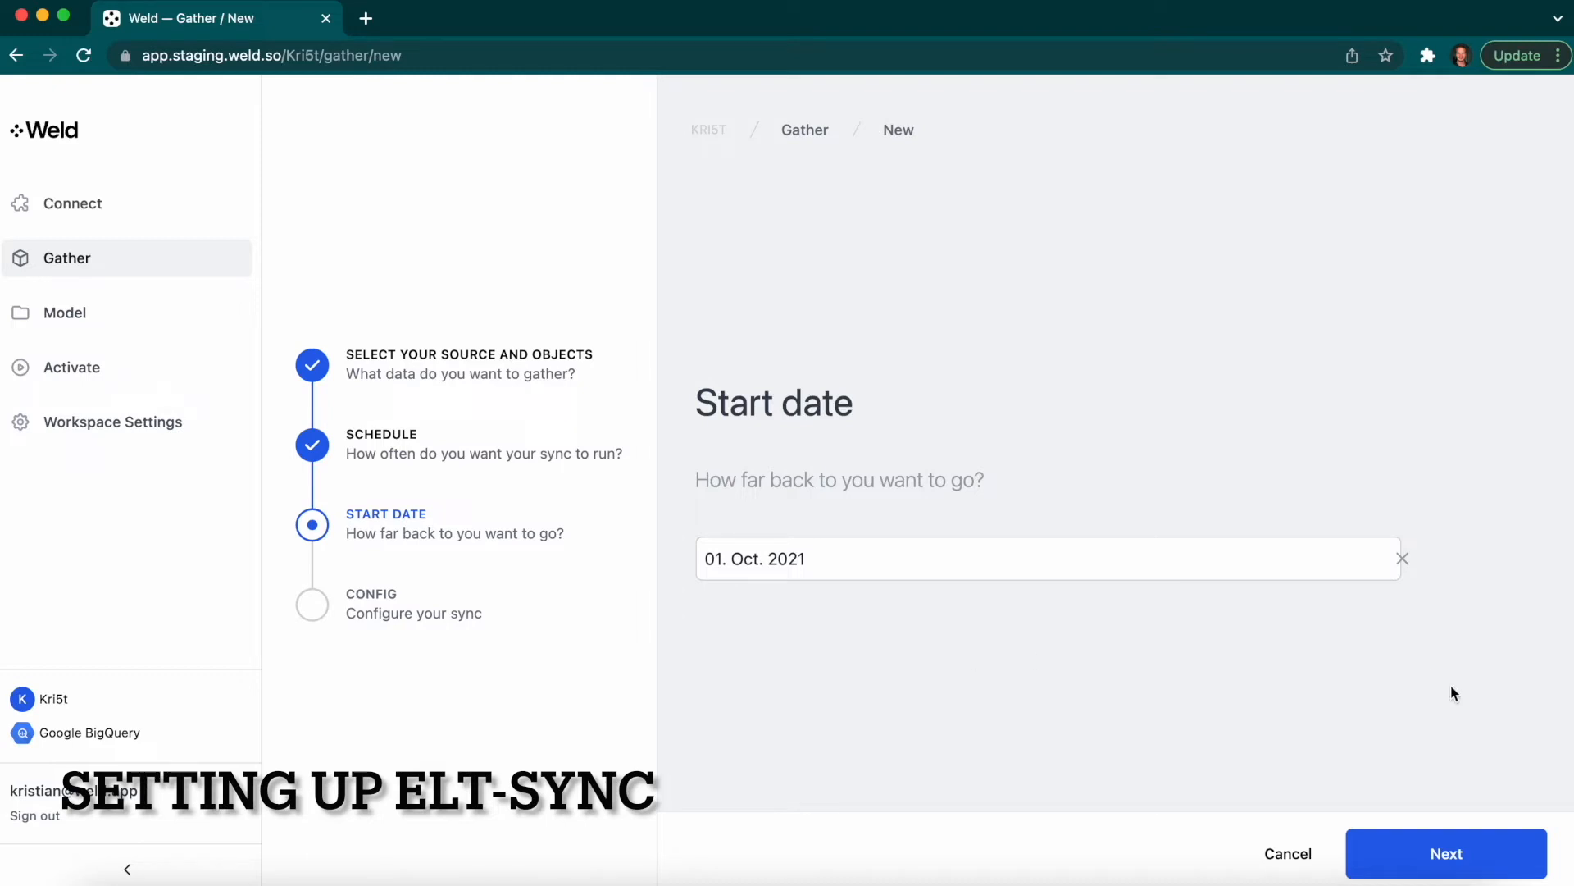
{"action": "left_click", "coordinate": [1441, 861]}
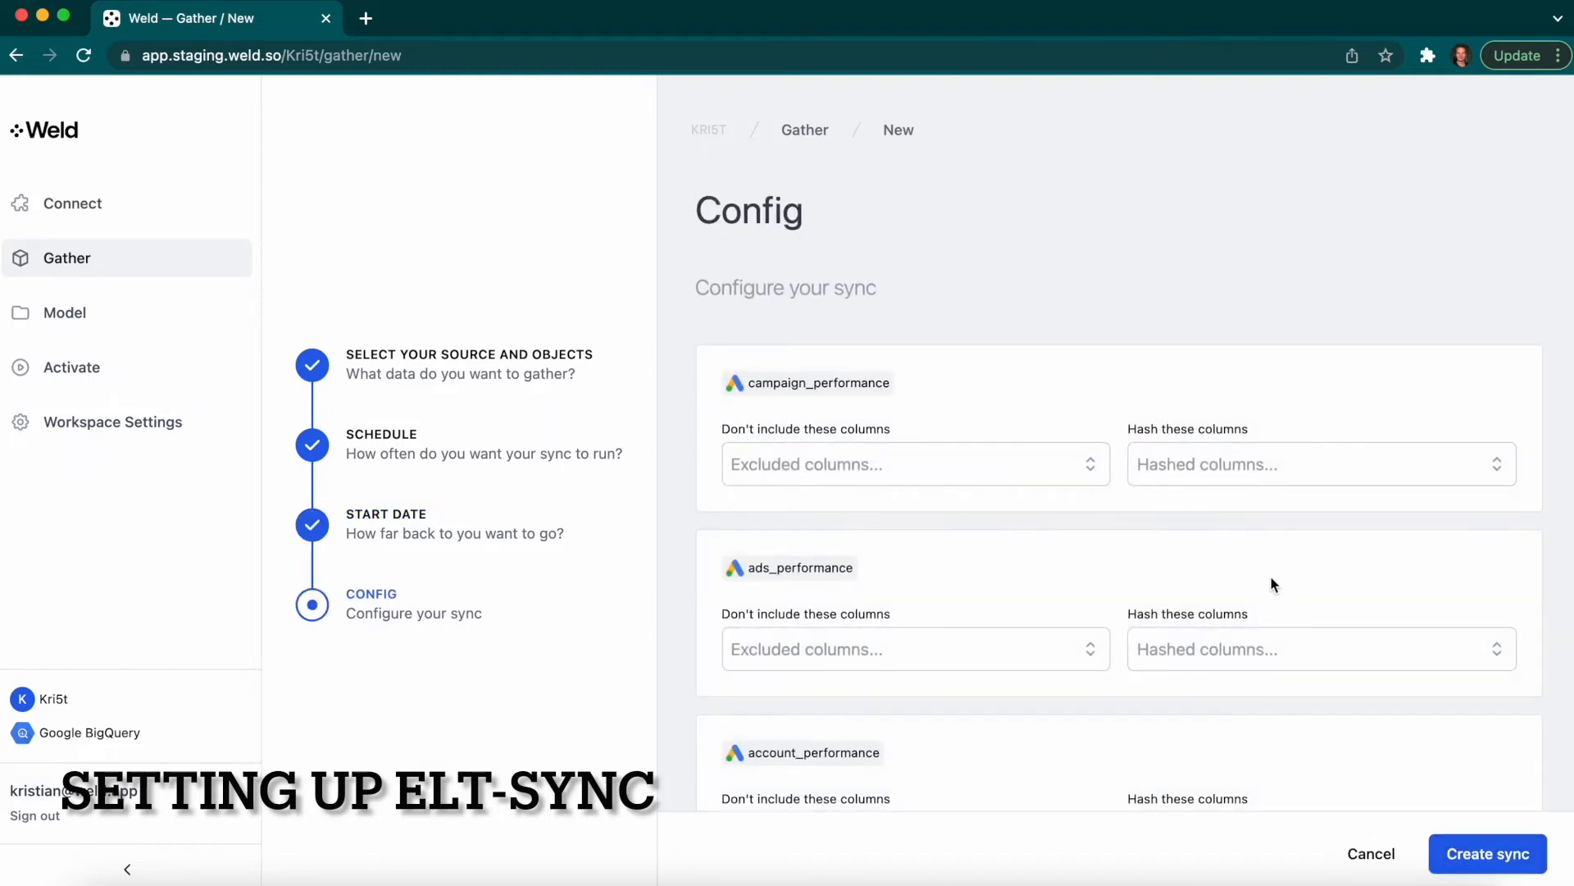
- Examine the column options for the sync objects, including which campaign_performance columns can be excluded
{"action": "scroll", "coordinate": [1272, 584], "scroll_direction": "down", "scroll_amount": 3}
{"action": "scroll", "coordinate": [1272, 584], "scroll_direction": "down", "scroll_amount": 5}
{"action": "scroll", "coordinate": [1272, 584], "scroll_direction": "up", "scroll_amount": 8}
{"action": "left_click", "coordinate": [976, 465]}
{"action": "scroll", "coordinate": [976, 587], "scroll_direction": "down", "scroll_amount": 5}
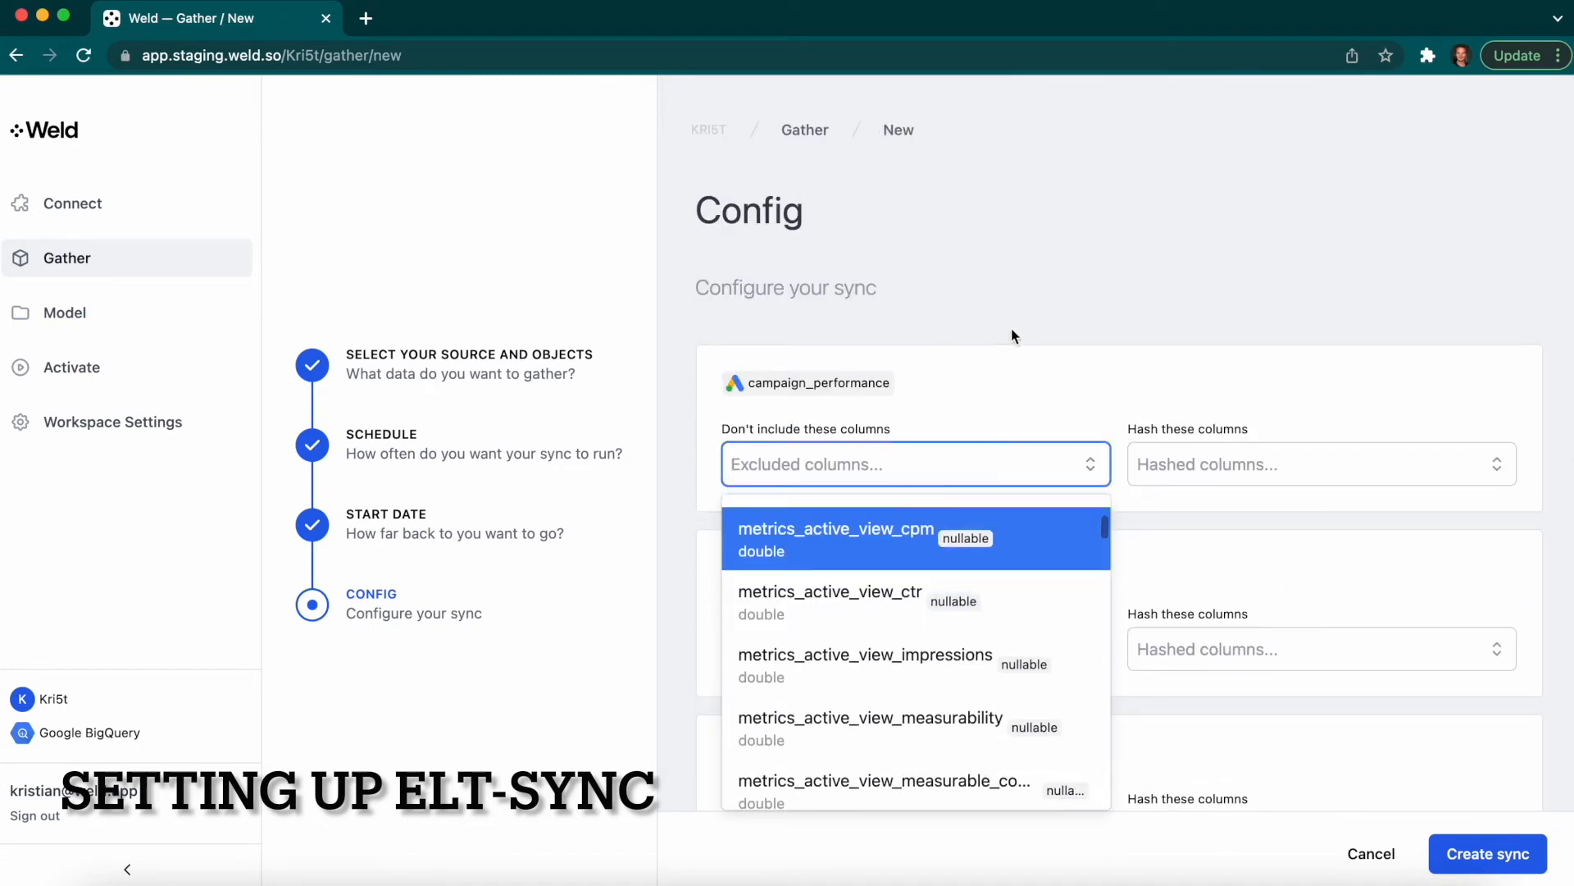
{"action": "left_click", "coordinate": [997, 355]}
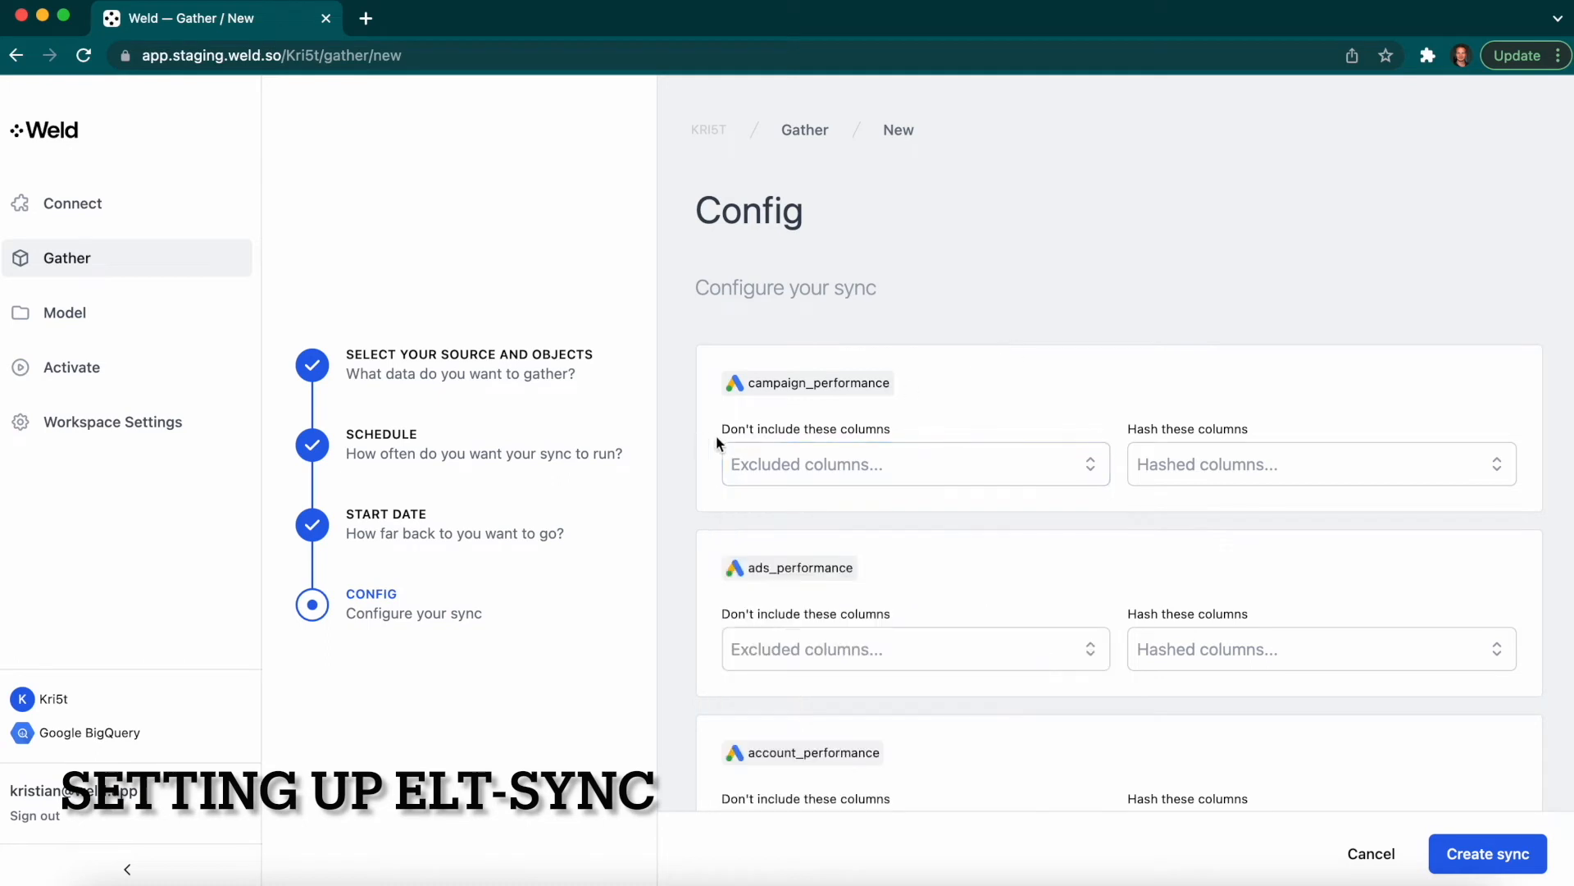
{"action": "left_click_drag", "start_coordinate": [721, 433], "coordinate": [897, 428]}
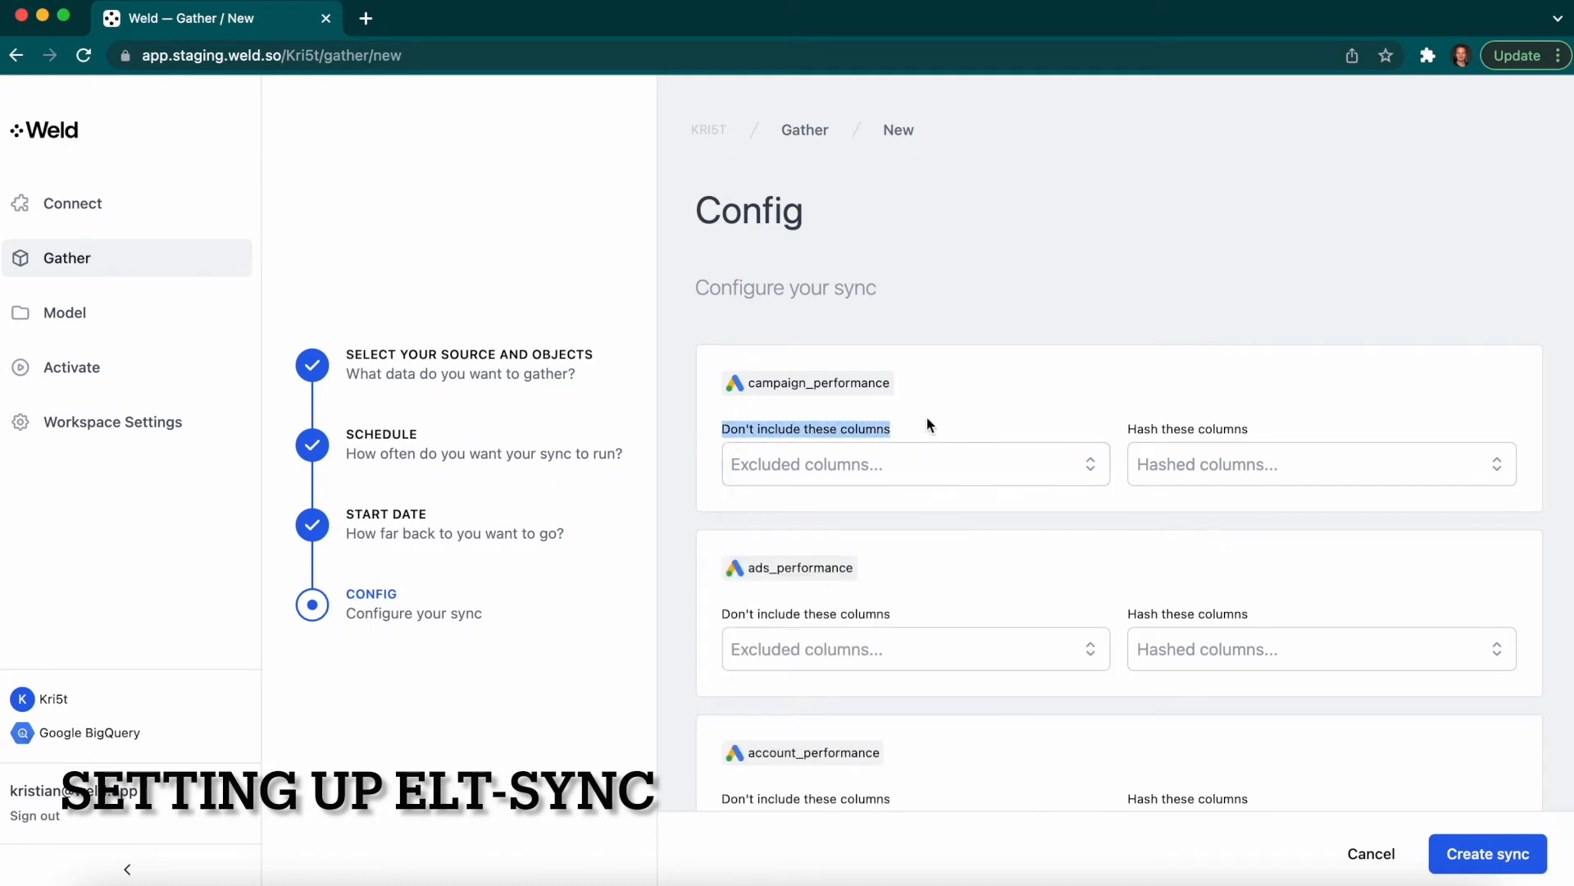
- Examine which campaign_performance columns can be hashed and look over the remaining objects in the sync configuration
{"action": "left_click_drag", "start_coordinate": [1118, 428], "coordinate": [1261, 431]}
{"action": "left_click", "coordinate": [1266, 460]}
{"action": "scroll", "coordinate": [1267, 588], "scroll_direction": "down", "scroll_amount": 4}
{"action": "scroll", "coordinate": [1267, 588], "scroll_direction": "up", "scroll_amount": 4}
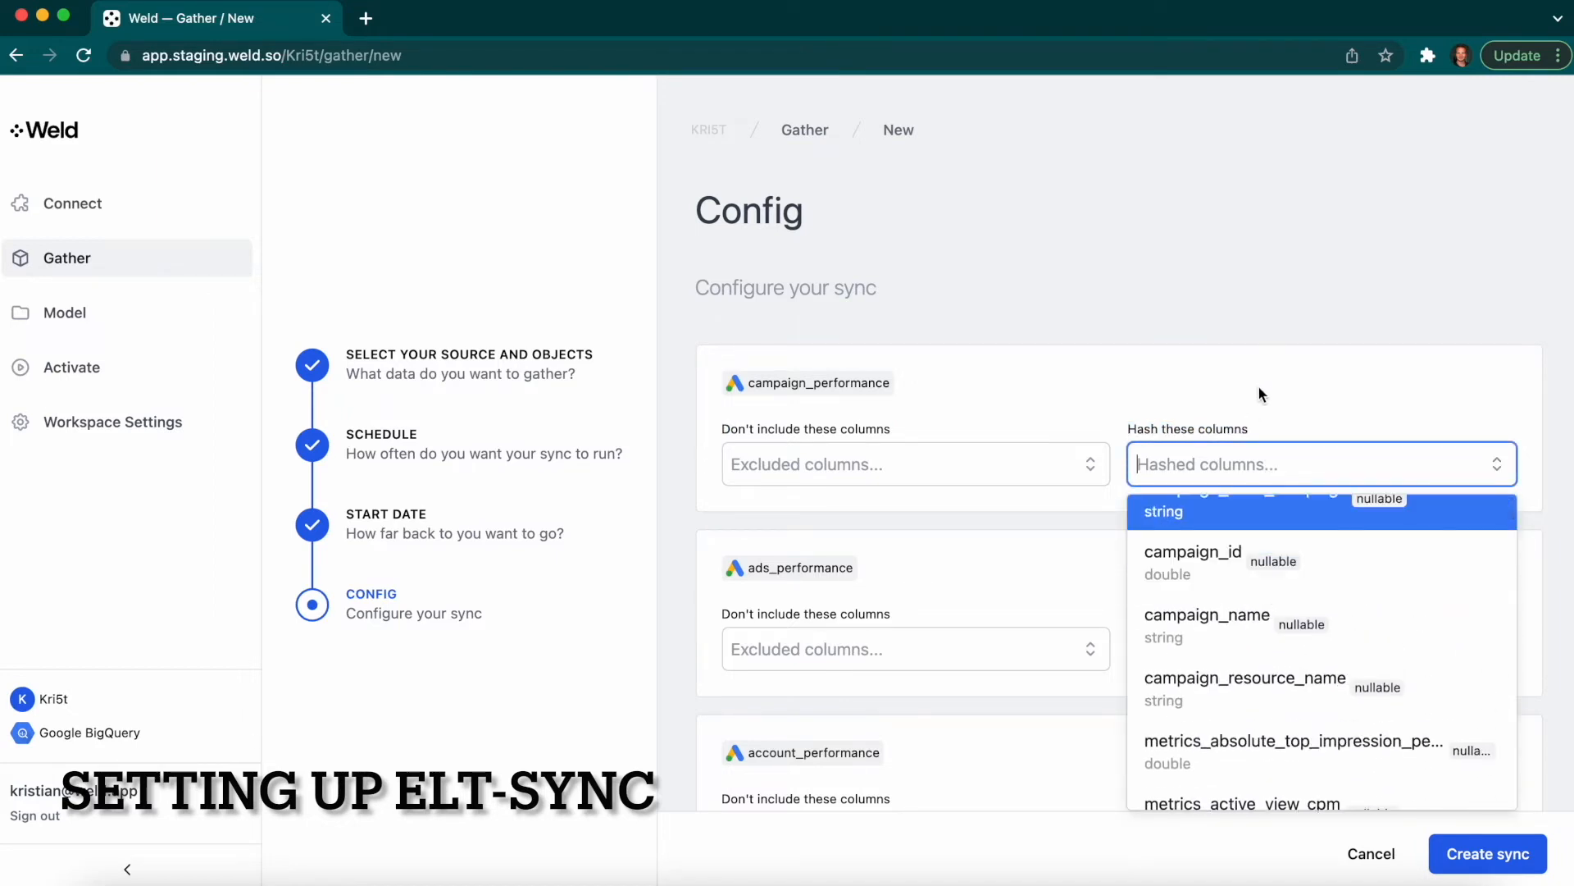
{"action": "left_click", "coordinate": [1259, 388]}
{"action": "scroll", "coordinate": [1104, 382], "scroll_direction": "down", "scroll_amount": 8}
{"action": "scroll", "coordinate": [1103, 383], "scroll_direction": "up", "scroll_amount": 8}
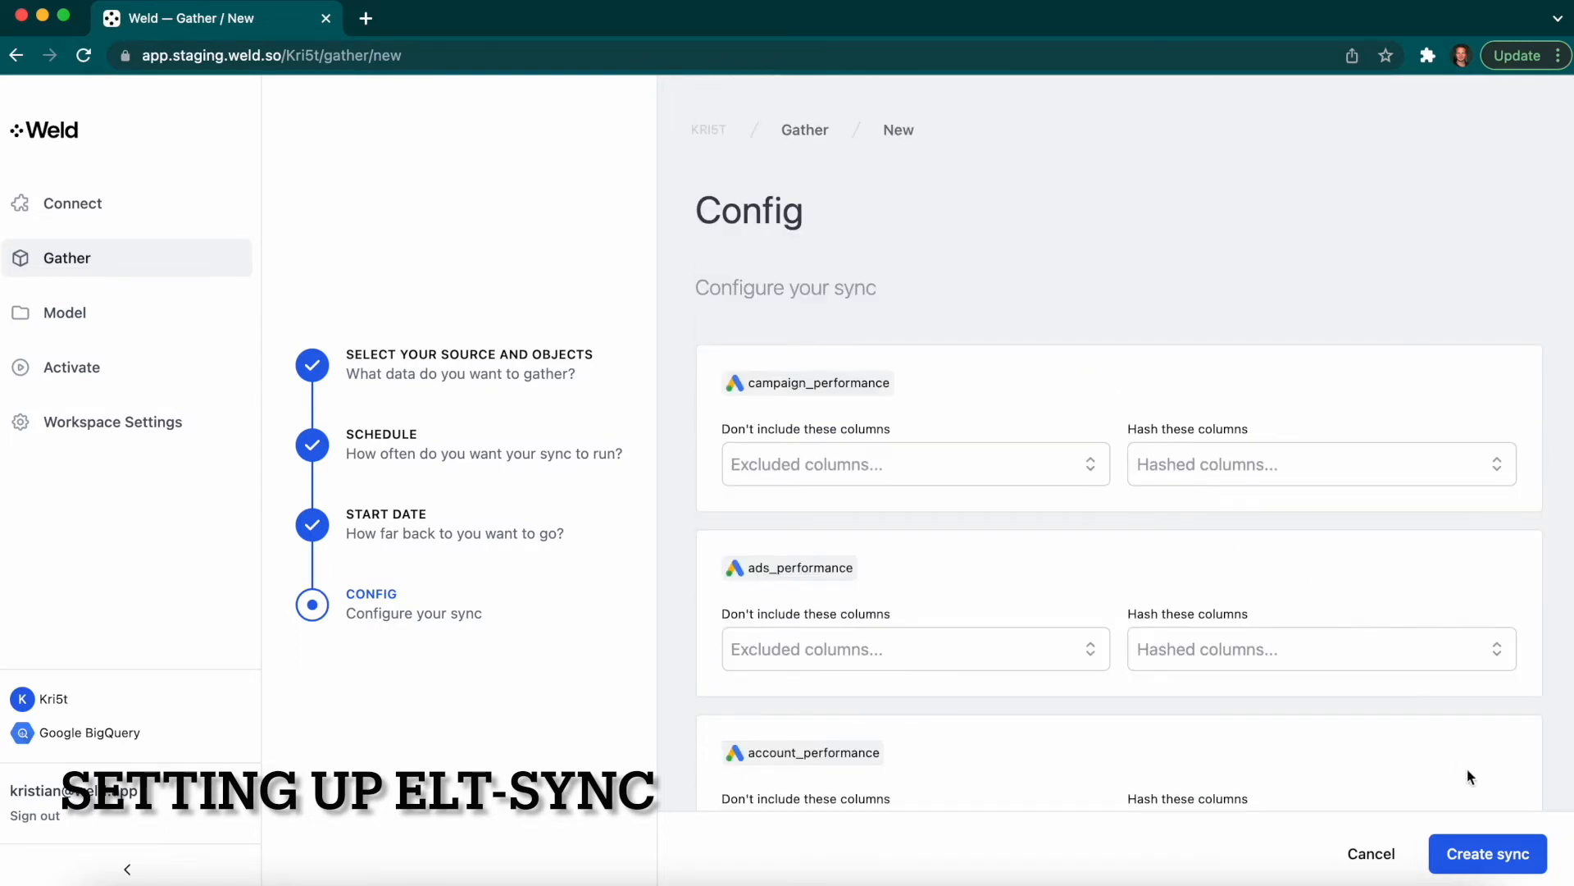
- Create the Google Ads sync and open the overview of the new google_ads sync
{"action": "left_click", "coordinate": [1500, 856]}
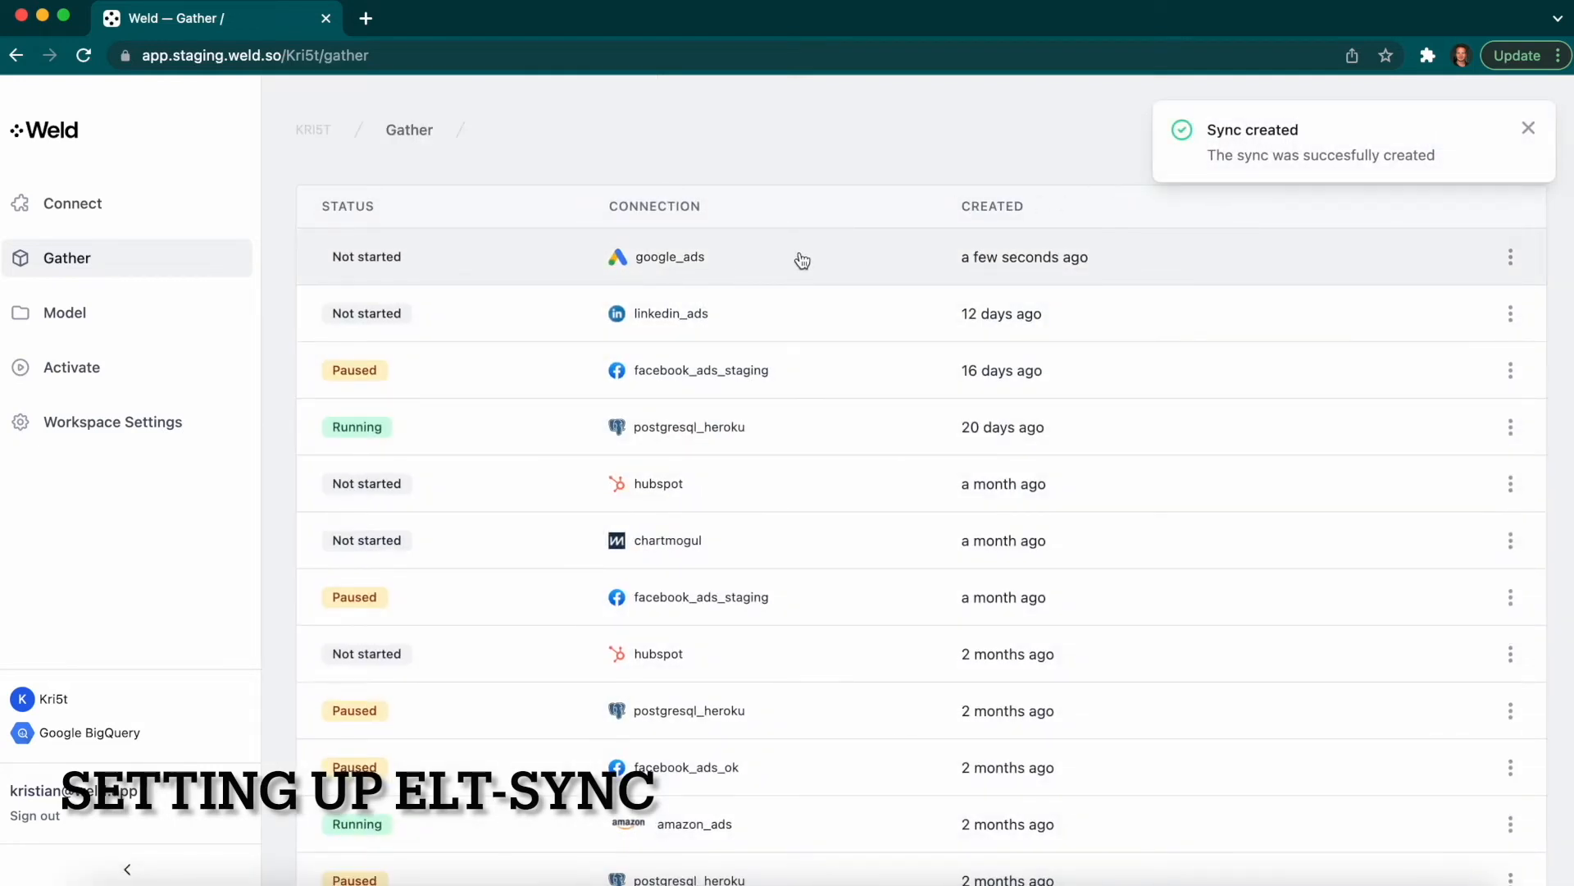
{"action": "left_click", "coordinate": [752, 266]}
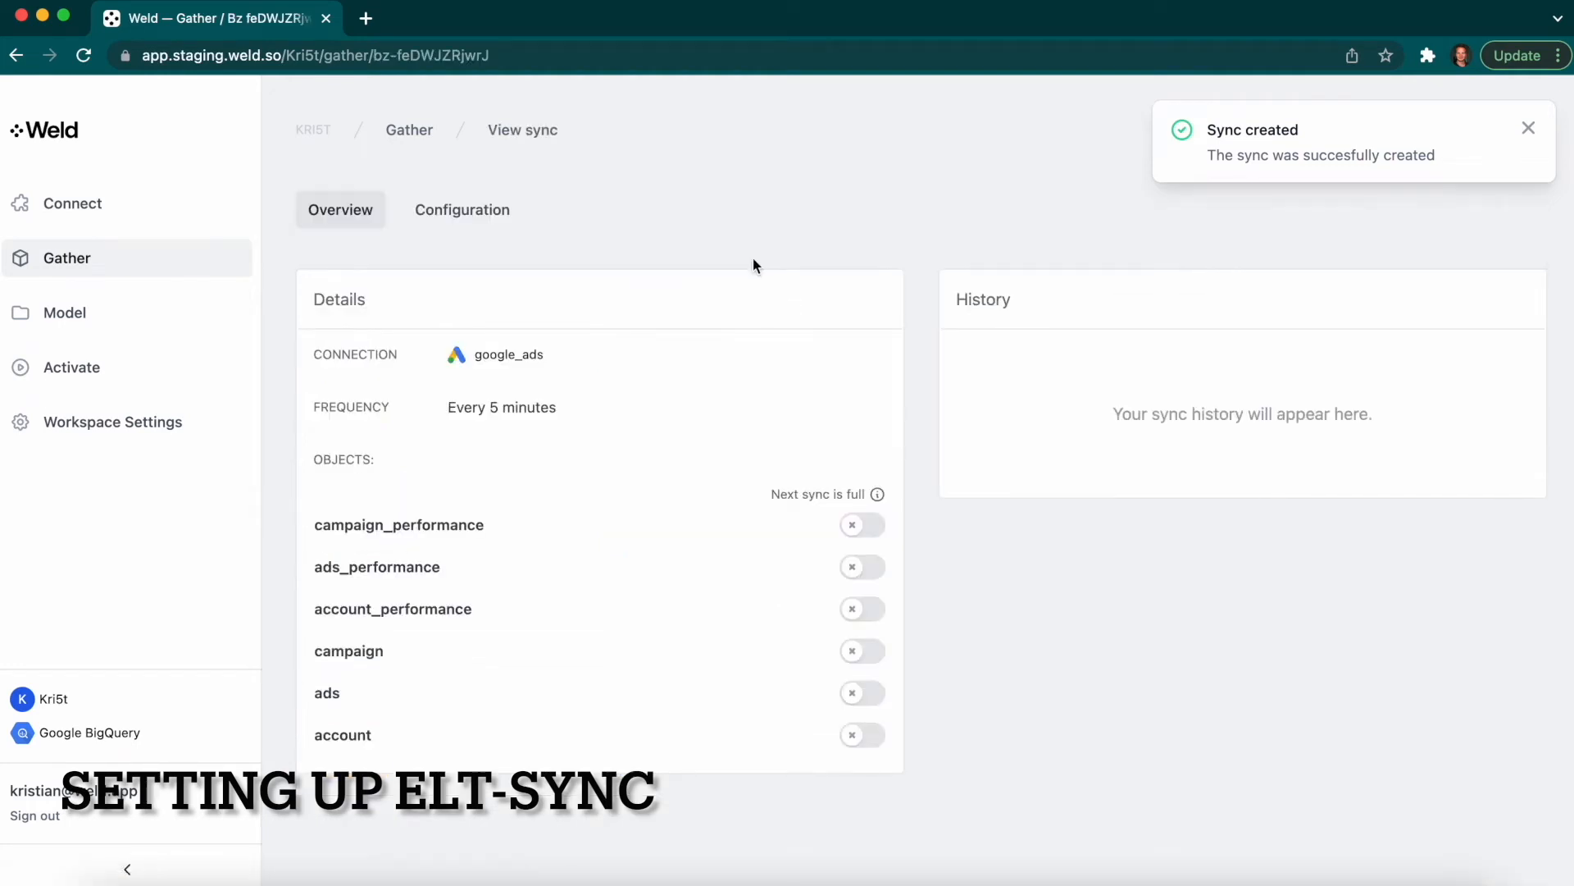
{"action": "left_click", "coordinate": [1529, 128]}
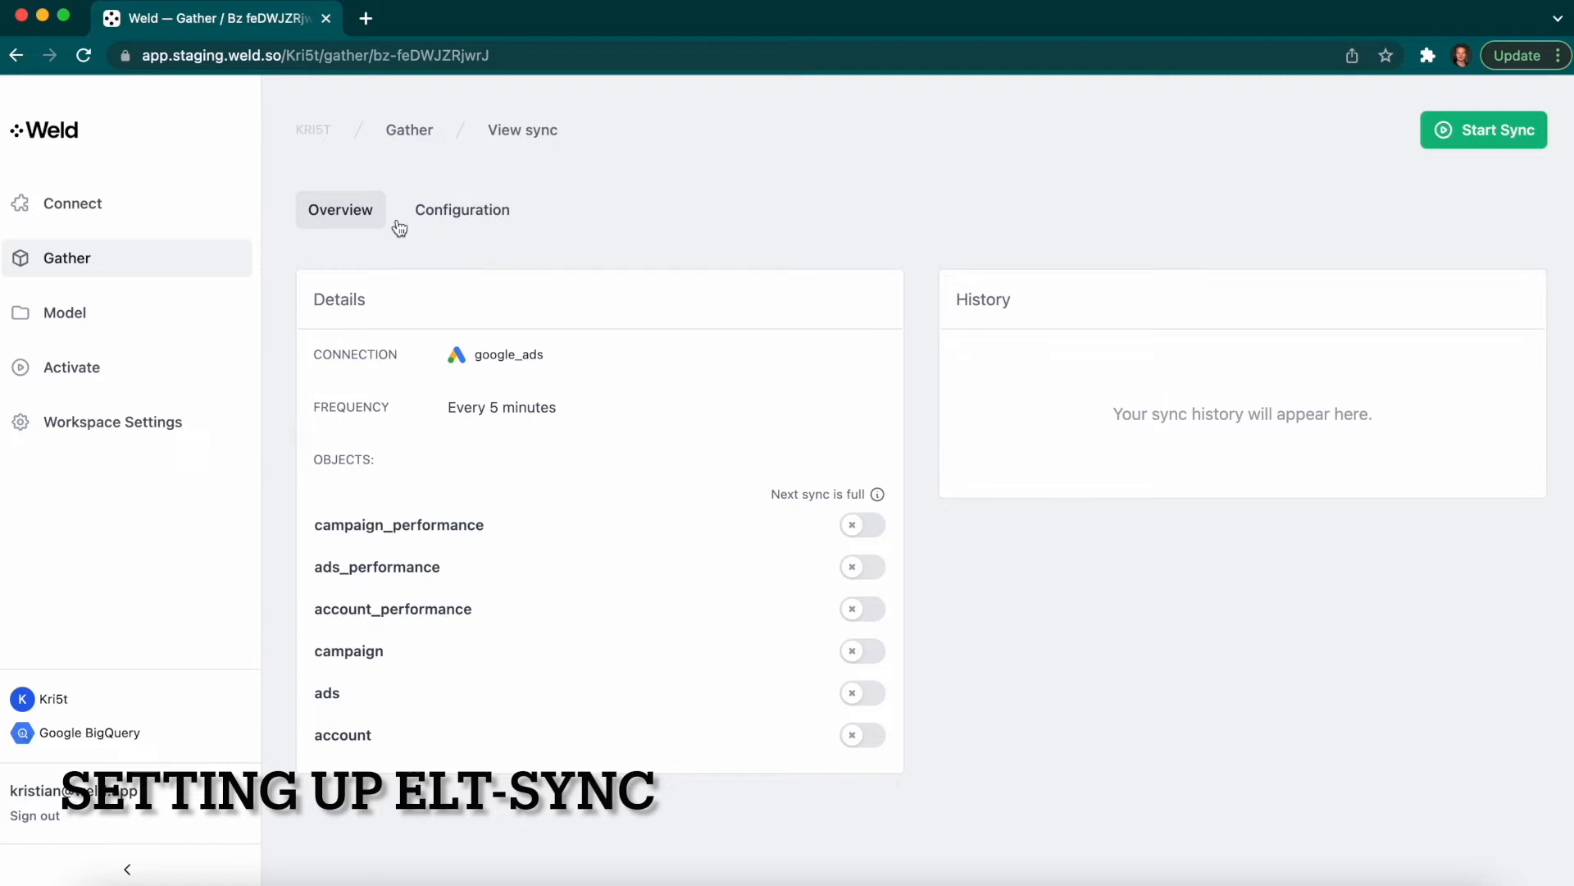
- Check the objects included in the google_ads sync and start the sync
{"action": "left_click_drag", "start_coordinate": [316, 525], "coordinate": [459, 525]}
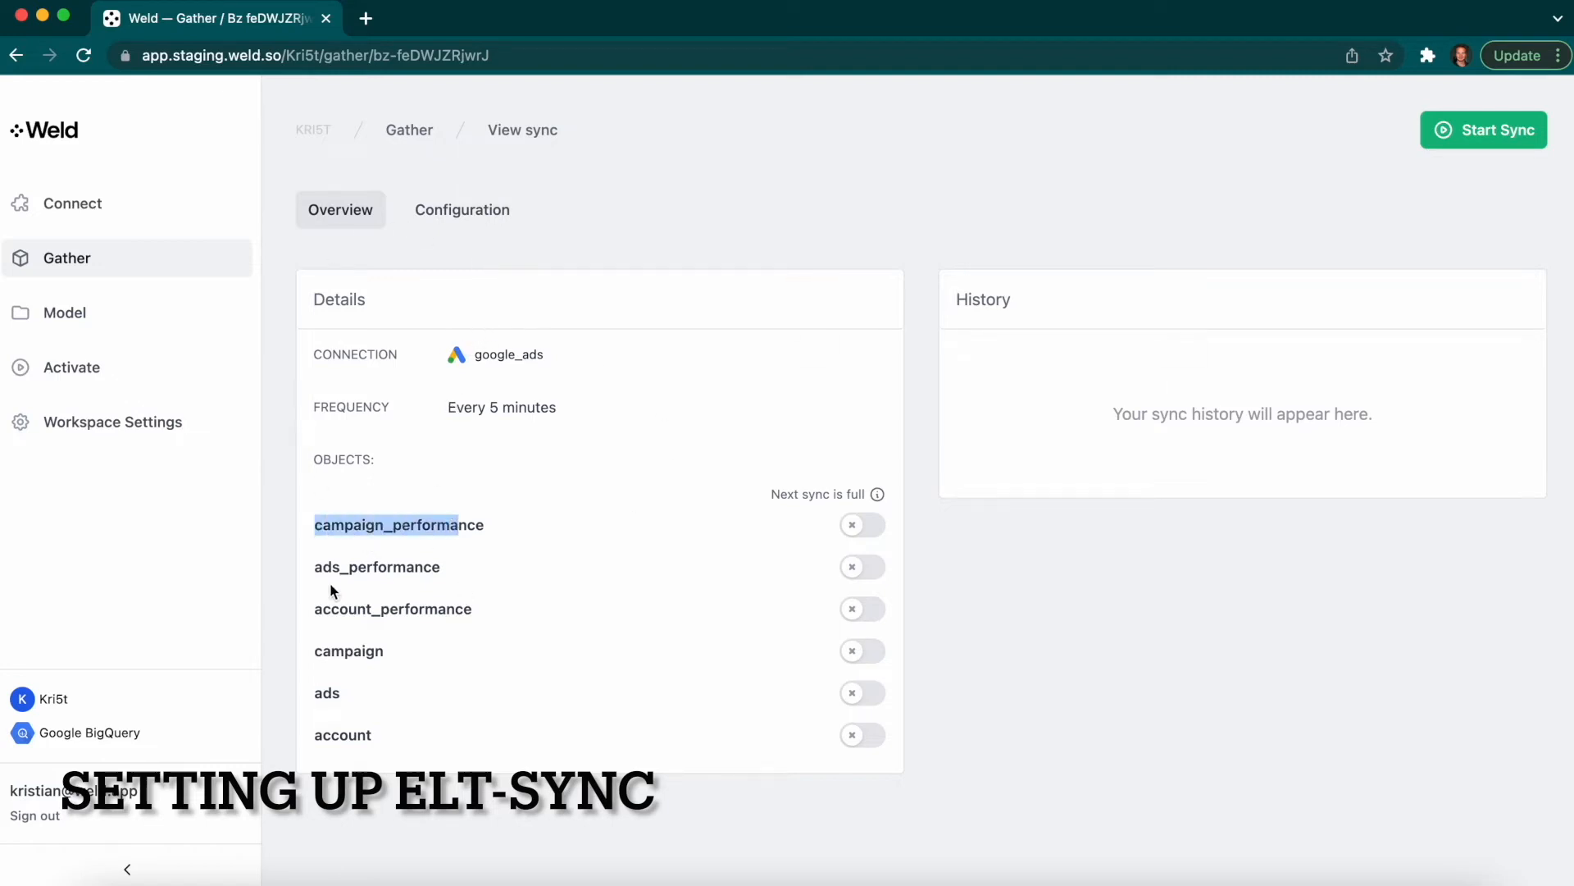
{"action": "left_click_drag", "start_coordinate": [343, 590], "coordinate": [423, 564]}
{"action": "left_click", "coordinate": [506, 760]}
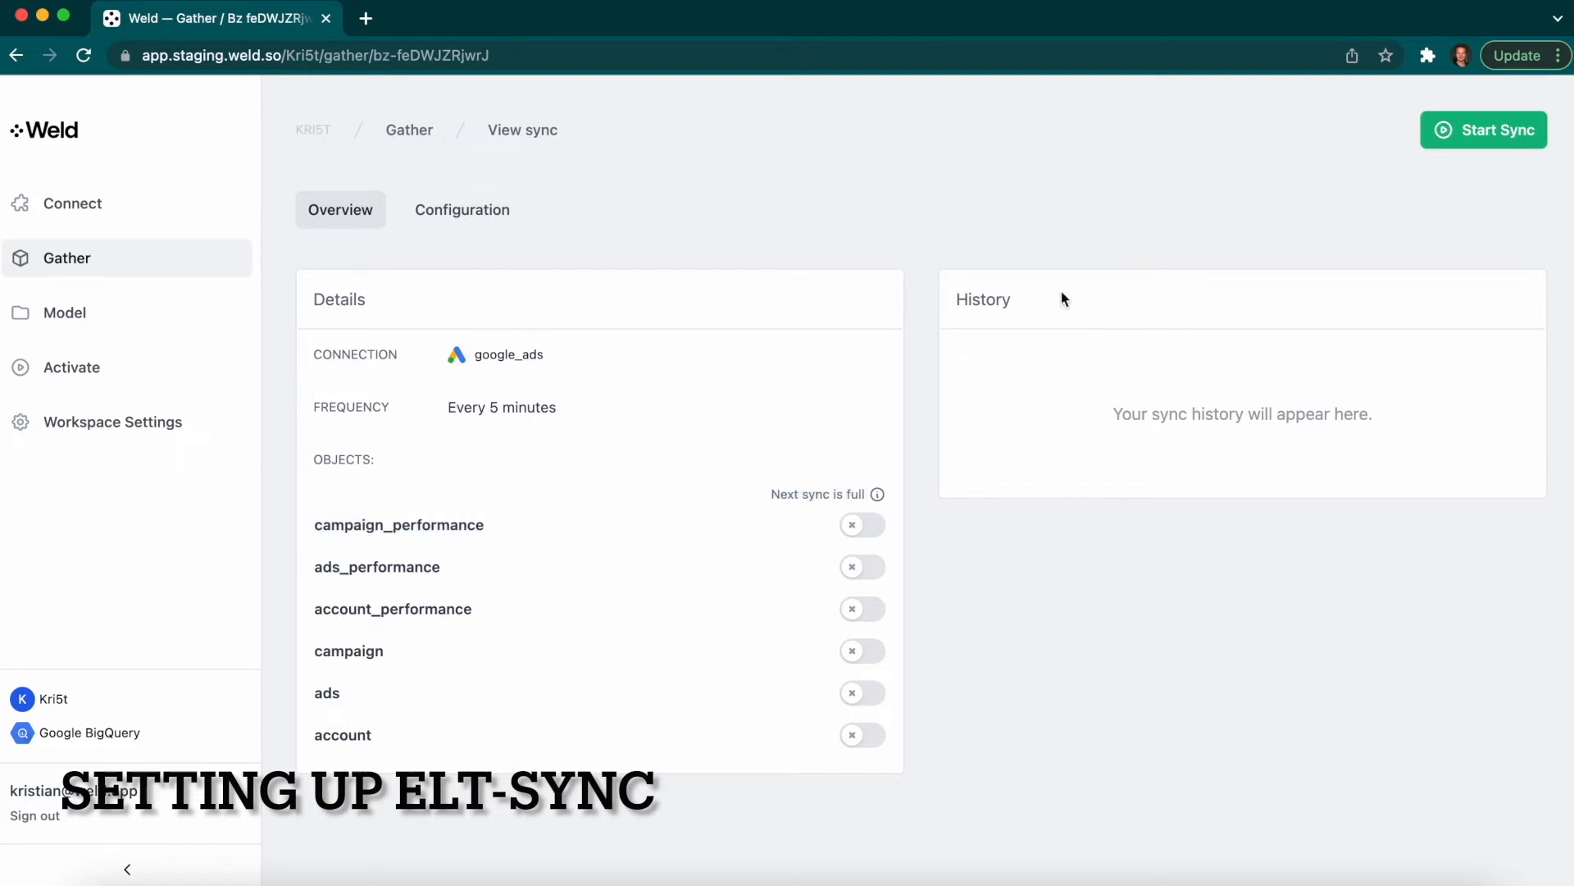
{"action": "left_click", "coordinate": [1481, 135]}
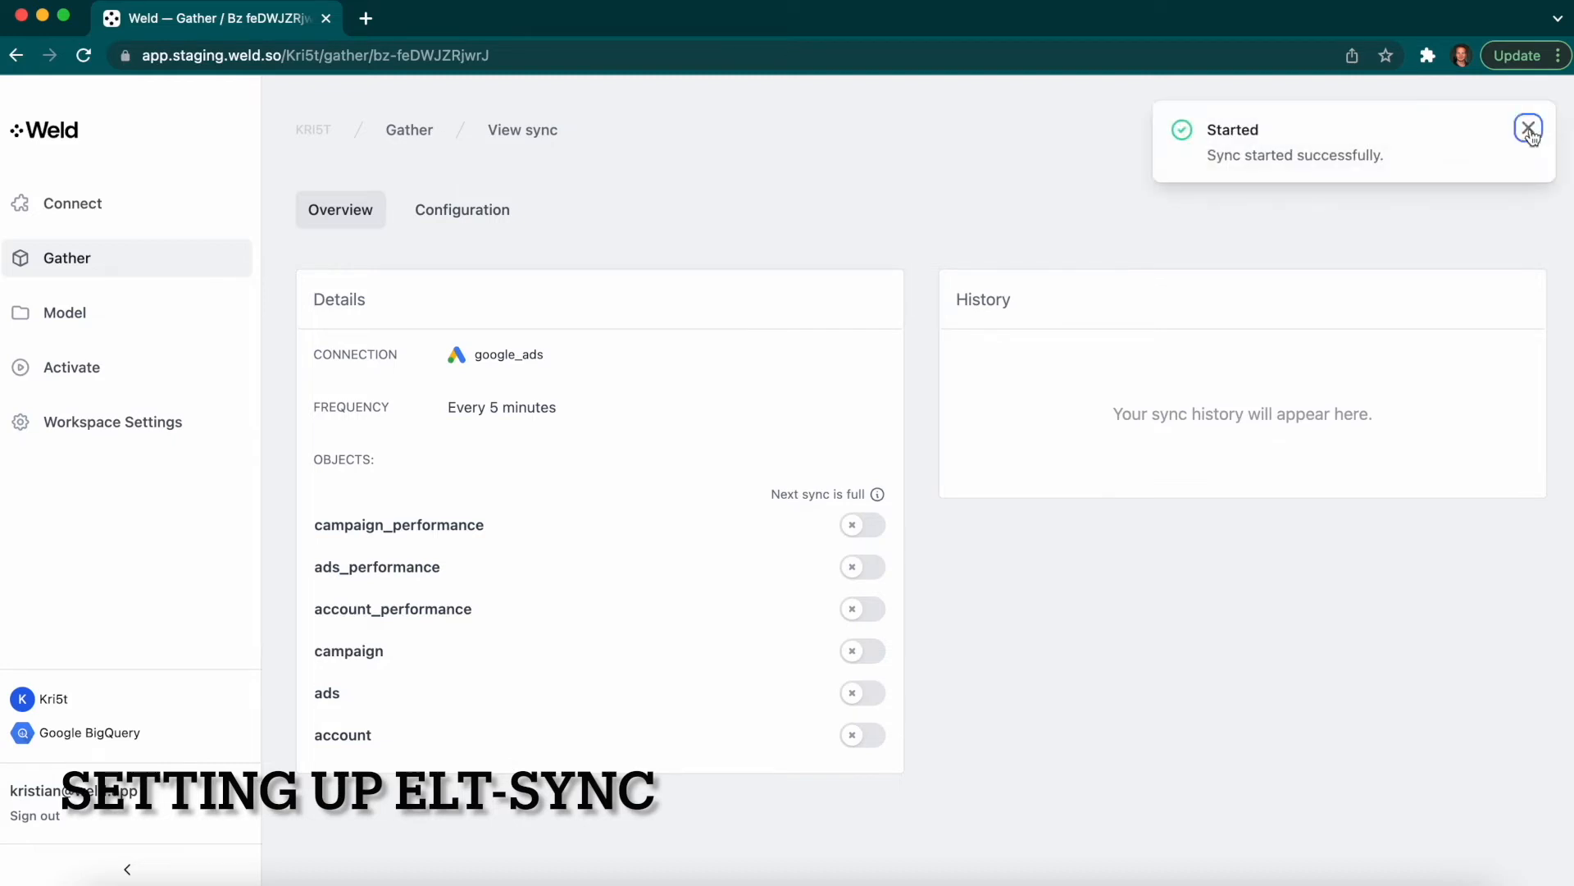
{"action": "left_click", "coordinate": [1529, 131]}
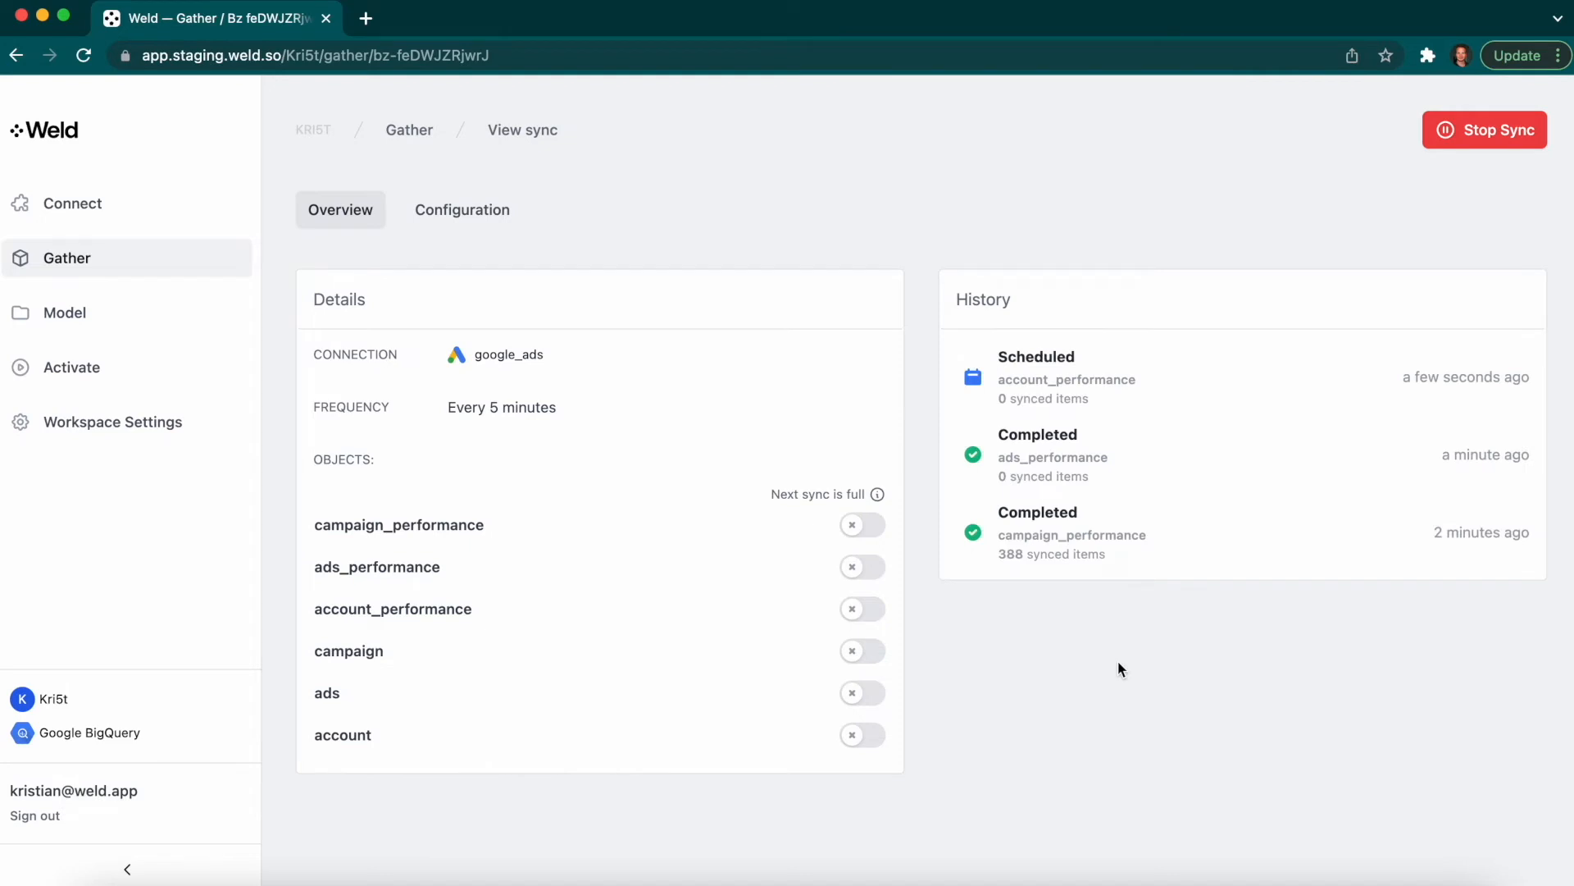
- Examine the sync history entries for campaign_performance, ads_performance and account_performance, refreshing the page to update their progress
{"action": "left_click_drag", "start_coordinate": [1105, 560], "coordinate": [987, 518]}
{"action": "left_click", "coordinate": [1134, 568]}
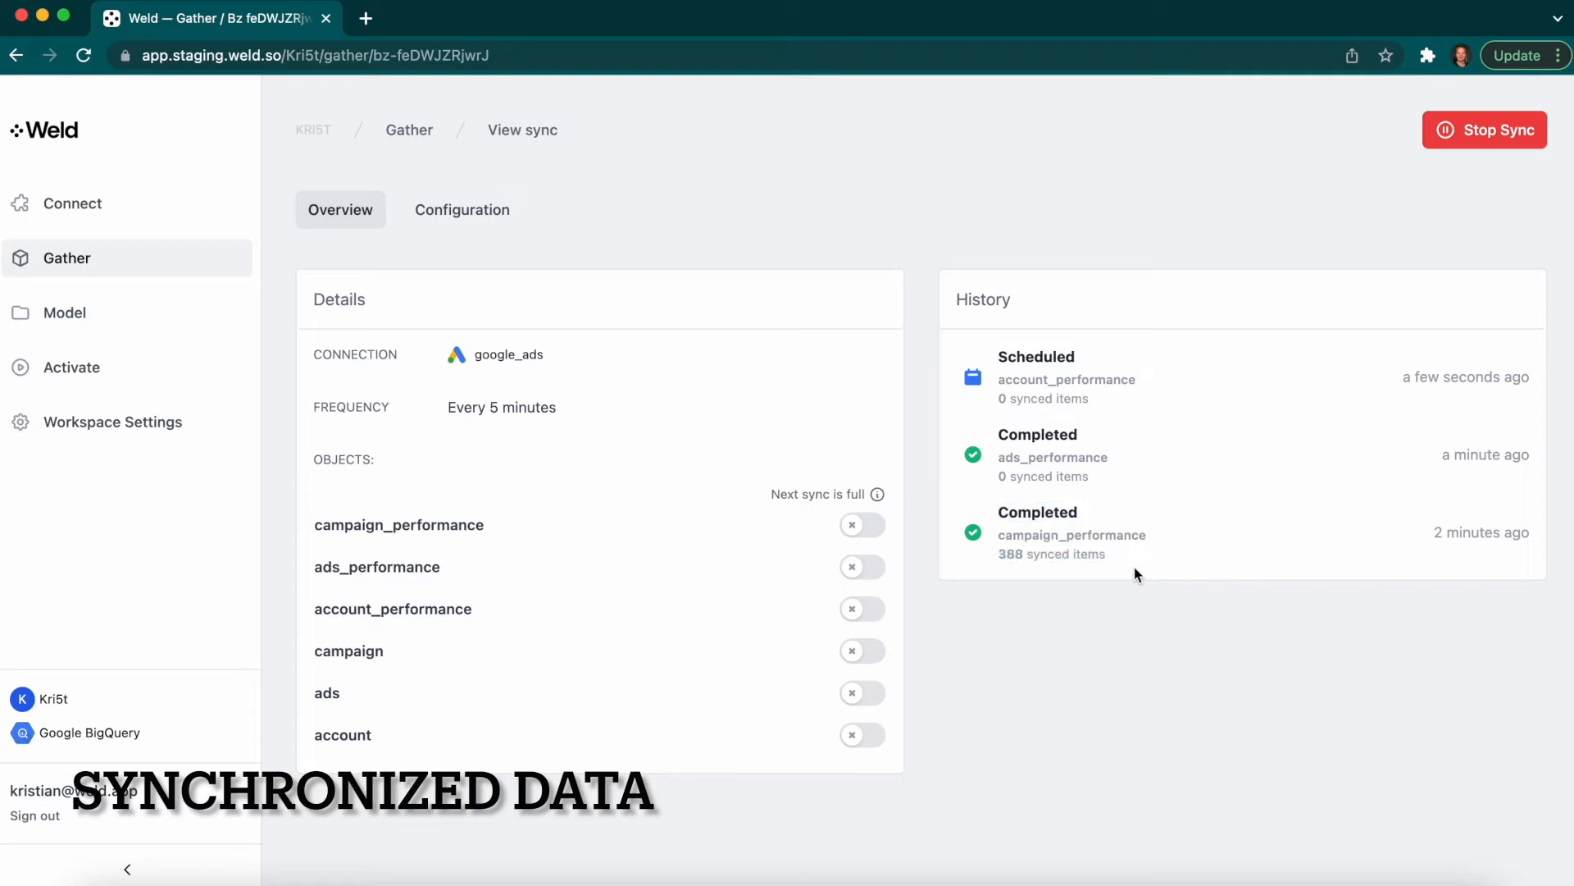
{"action": "left_click_drag", "start_coordinate": [1021, 564], "coordinate": [1005, 558]}
{"action": "left_click", "coordinate": [1187, 568]}
{"action": "left_click_drag", "start_coordinate": [1001, 477], "coordinate": [1066, 477]}
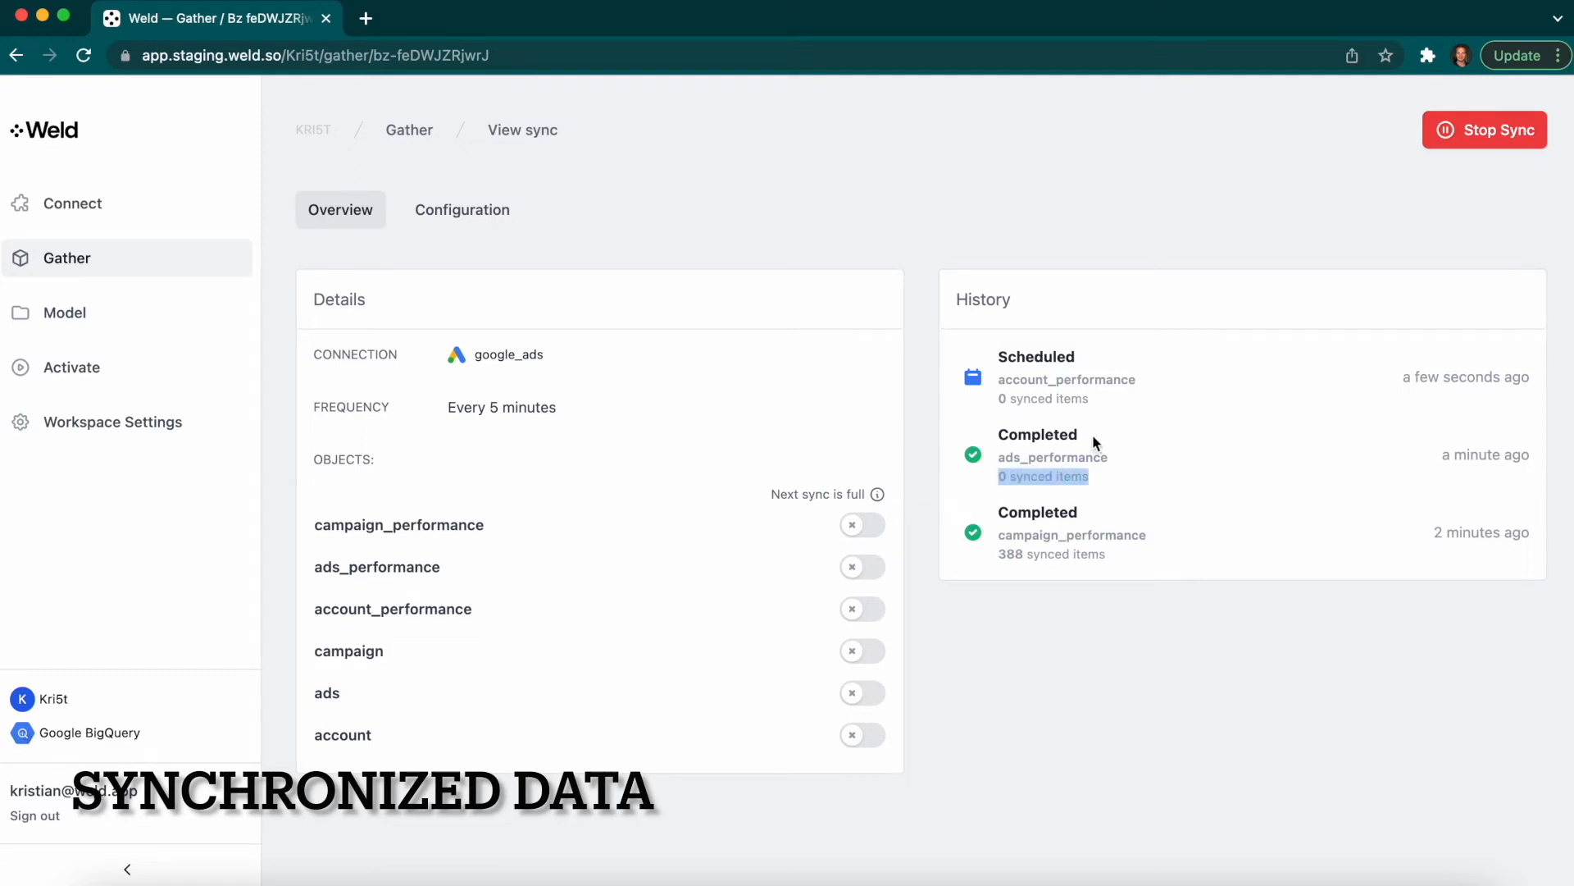
{"action": "left_click", "coordinate": [1075, 402]}
{"action": "left_click_drag", "start_coordinate": [1077, 398], "coordinate": [1031, 364]}
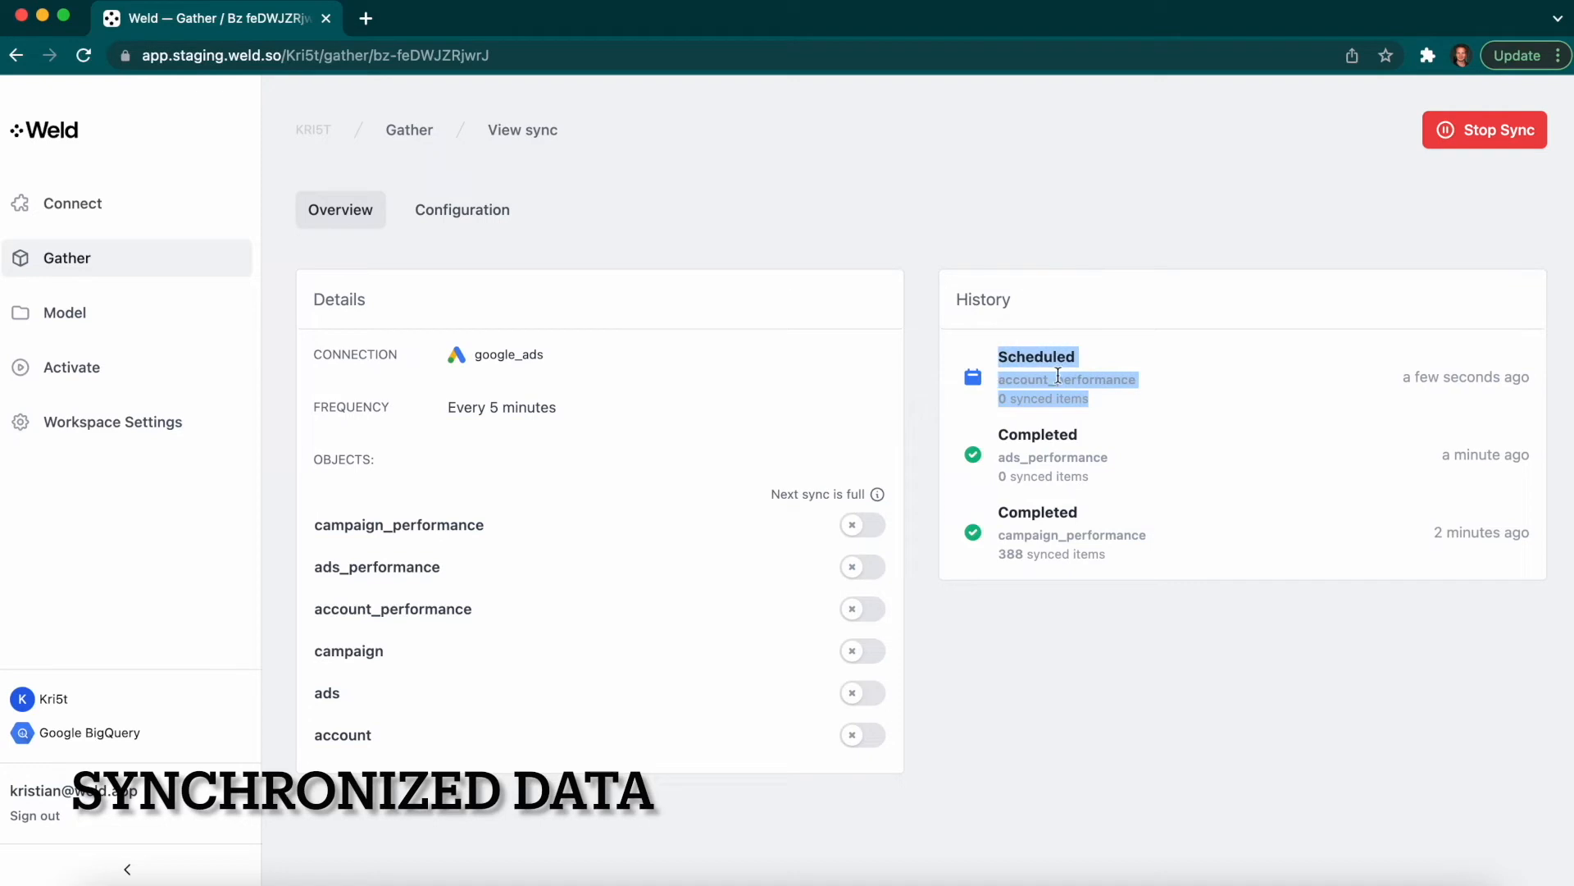
{"action": "left_click", "coordinate": [1107, 397]}
{"action": "key", "text": "super+r"}
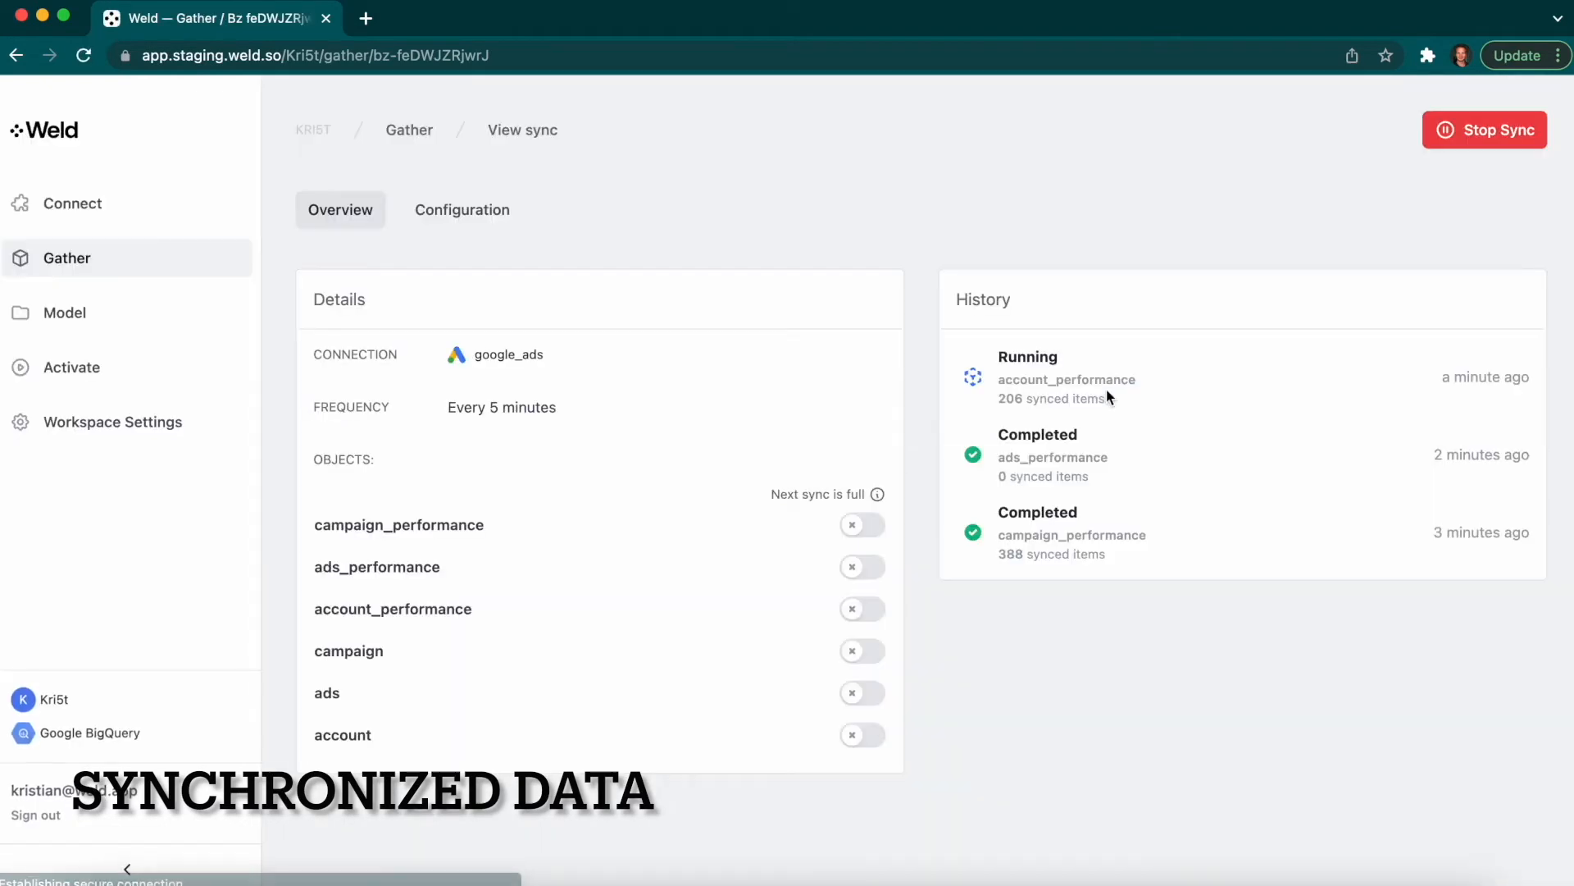
{"action": "left_click_drag", "start_coordinate": [1107, 399], "coordinate": [1004, 398]}
{"action": "double_click", "coordinate": [1010, 399]}
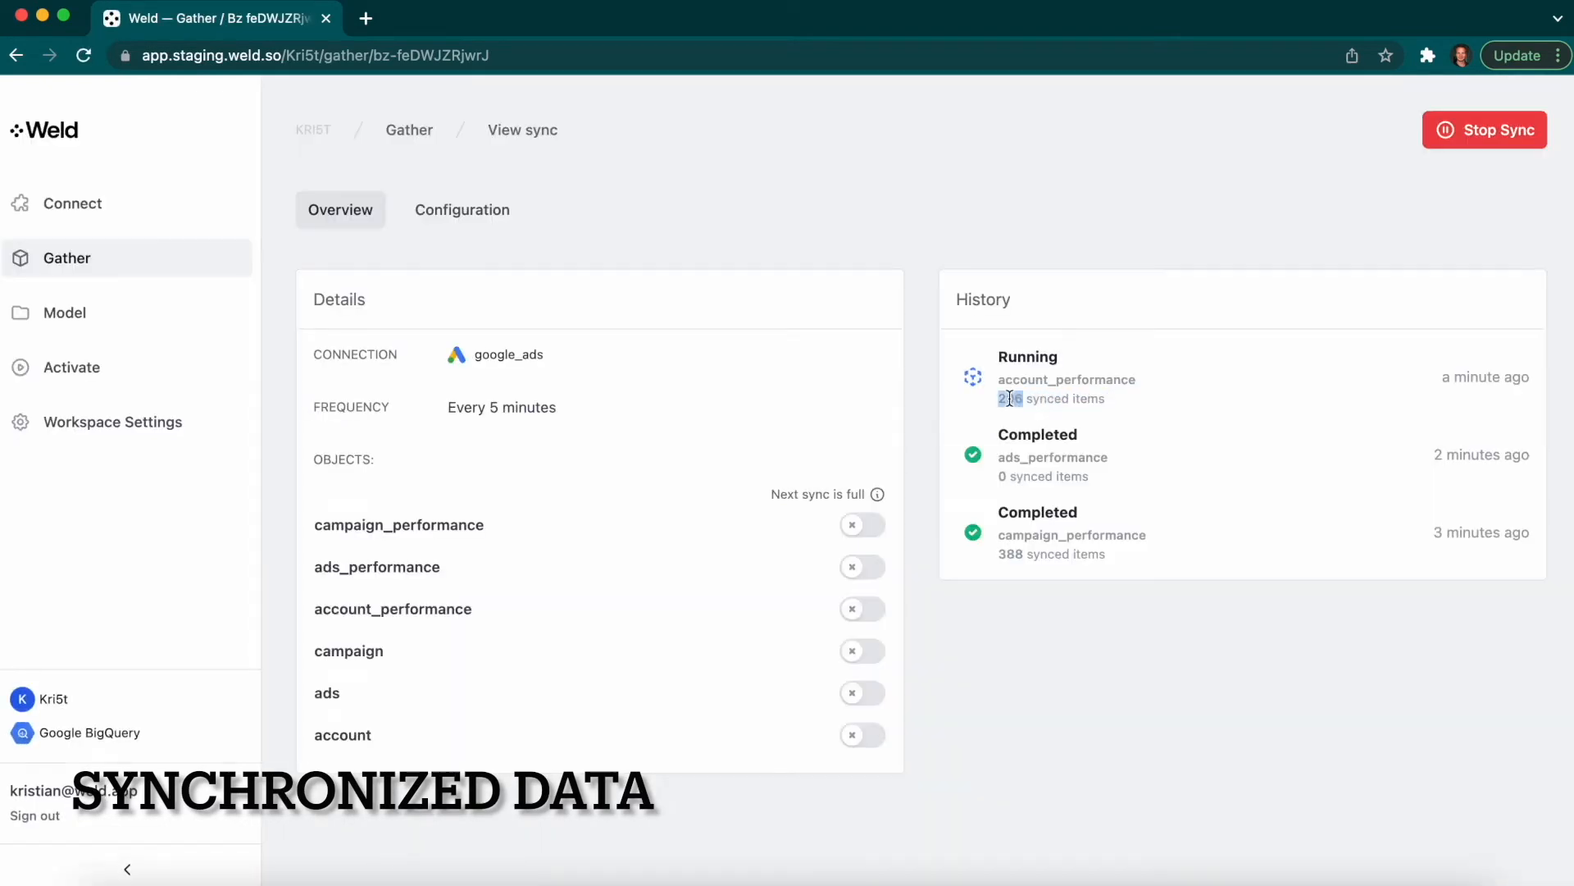
{"action": "left_click", "coordinate": [1186, 392]}
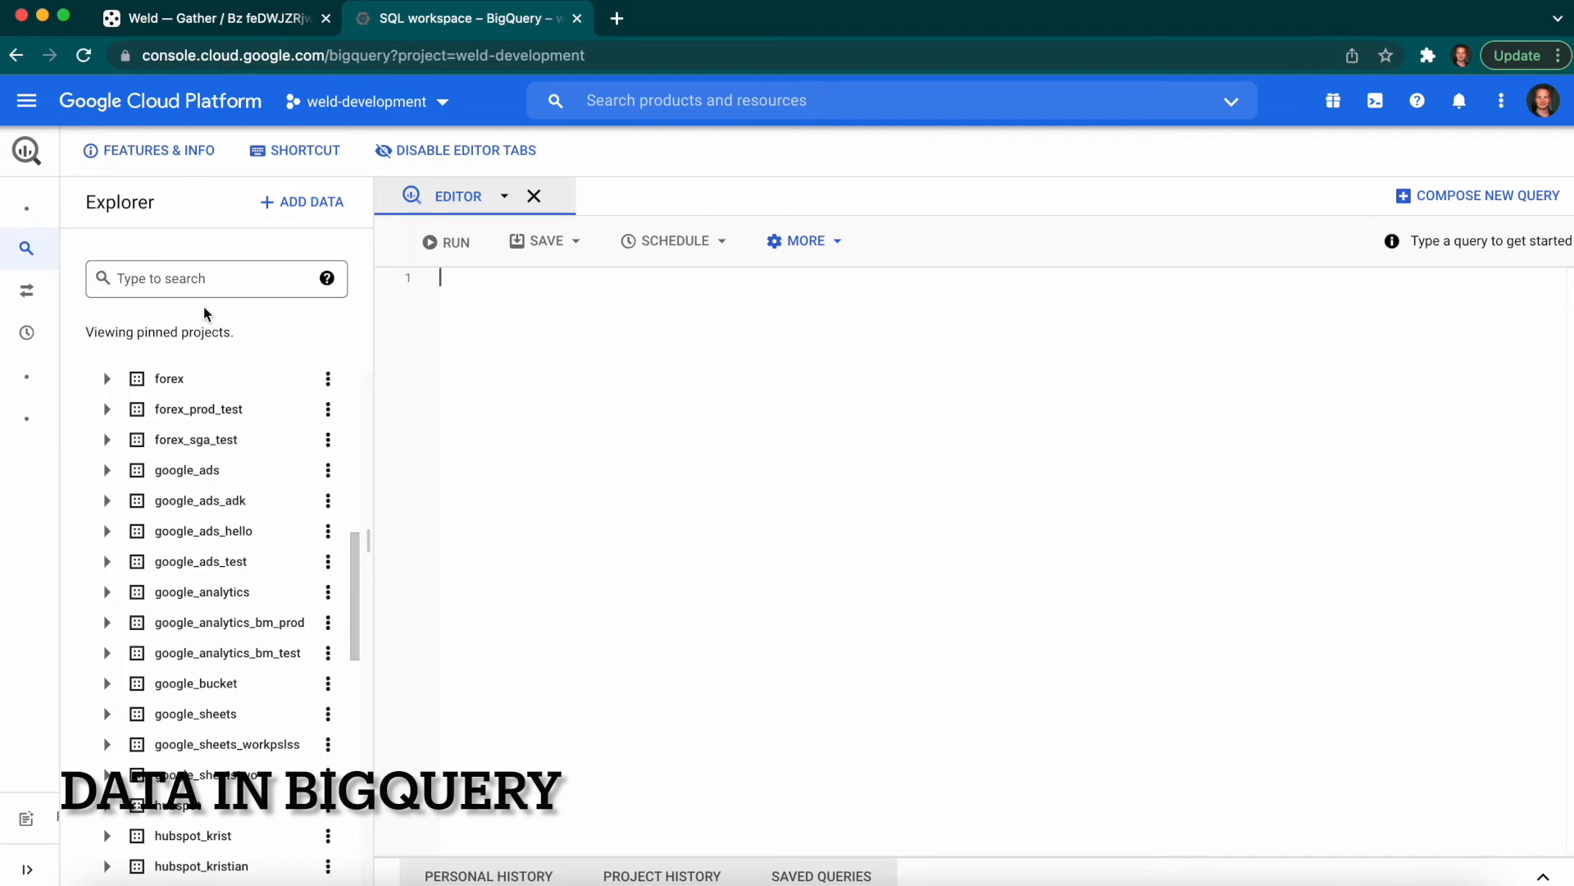
- In BigQuery, expand the google_ads dataset of the weld-development project and open its campaign_performance table
{"action": "scroll", "coordinate": [205, 492], "scroll_direction": "up", "scroll_amount": 10}
{"action": "scroll", "coordinate": [279, 541], "scroll_direction": "down", "scroll_amount": 10}
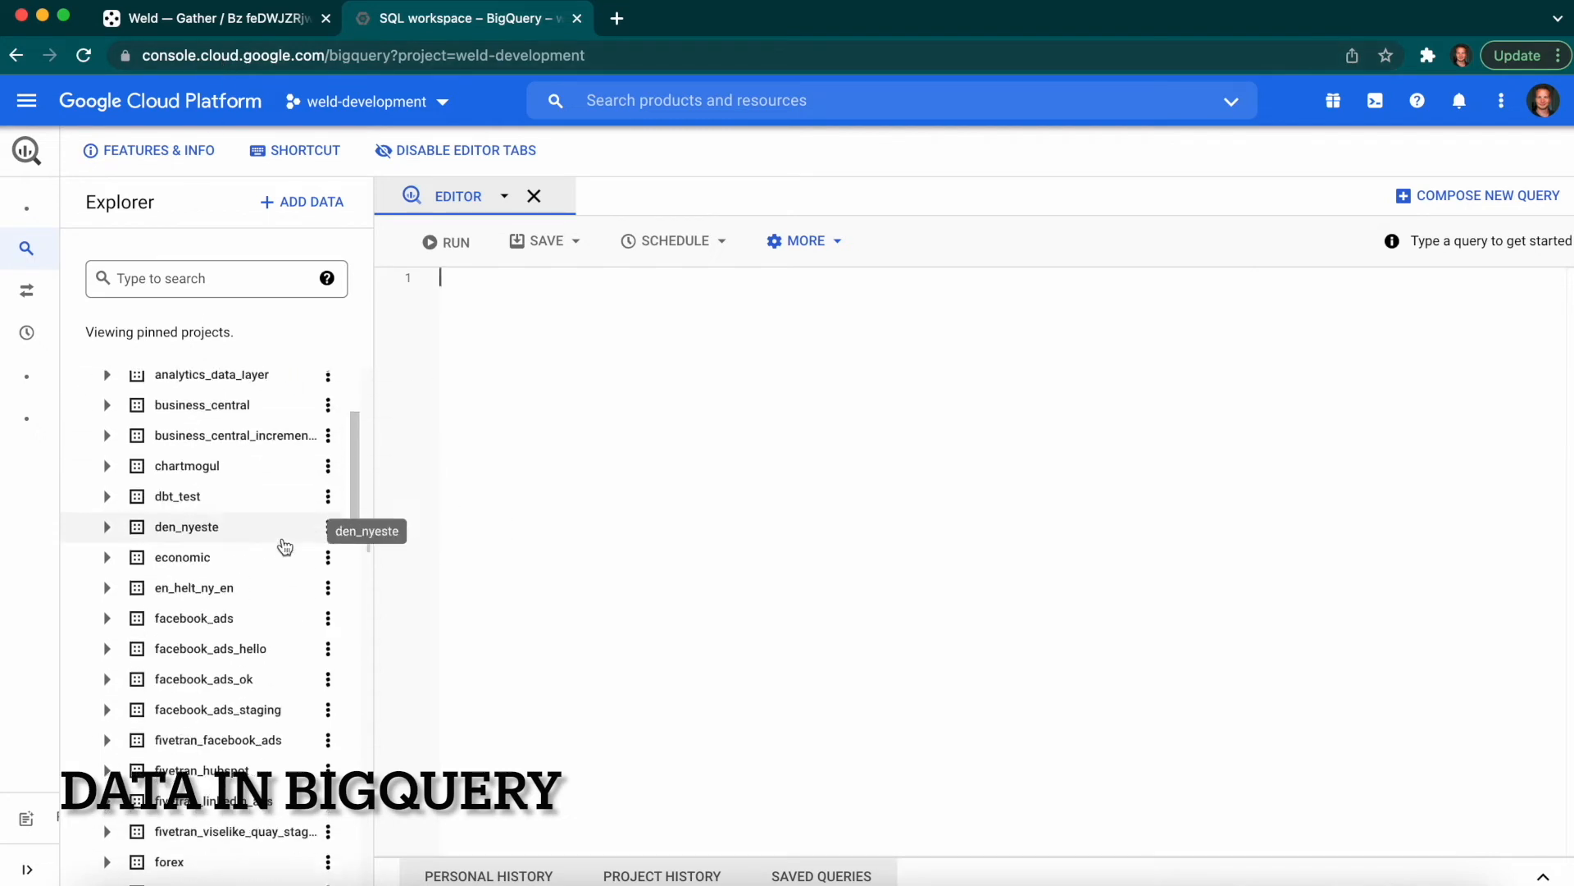
{"action": "scroll", "coordinate": [237, 516], "scroll_direction": "down", "scroll_amount": 3}
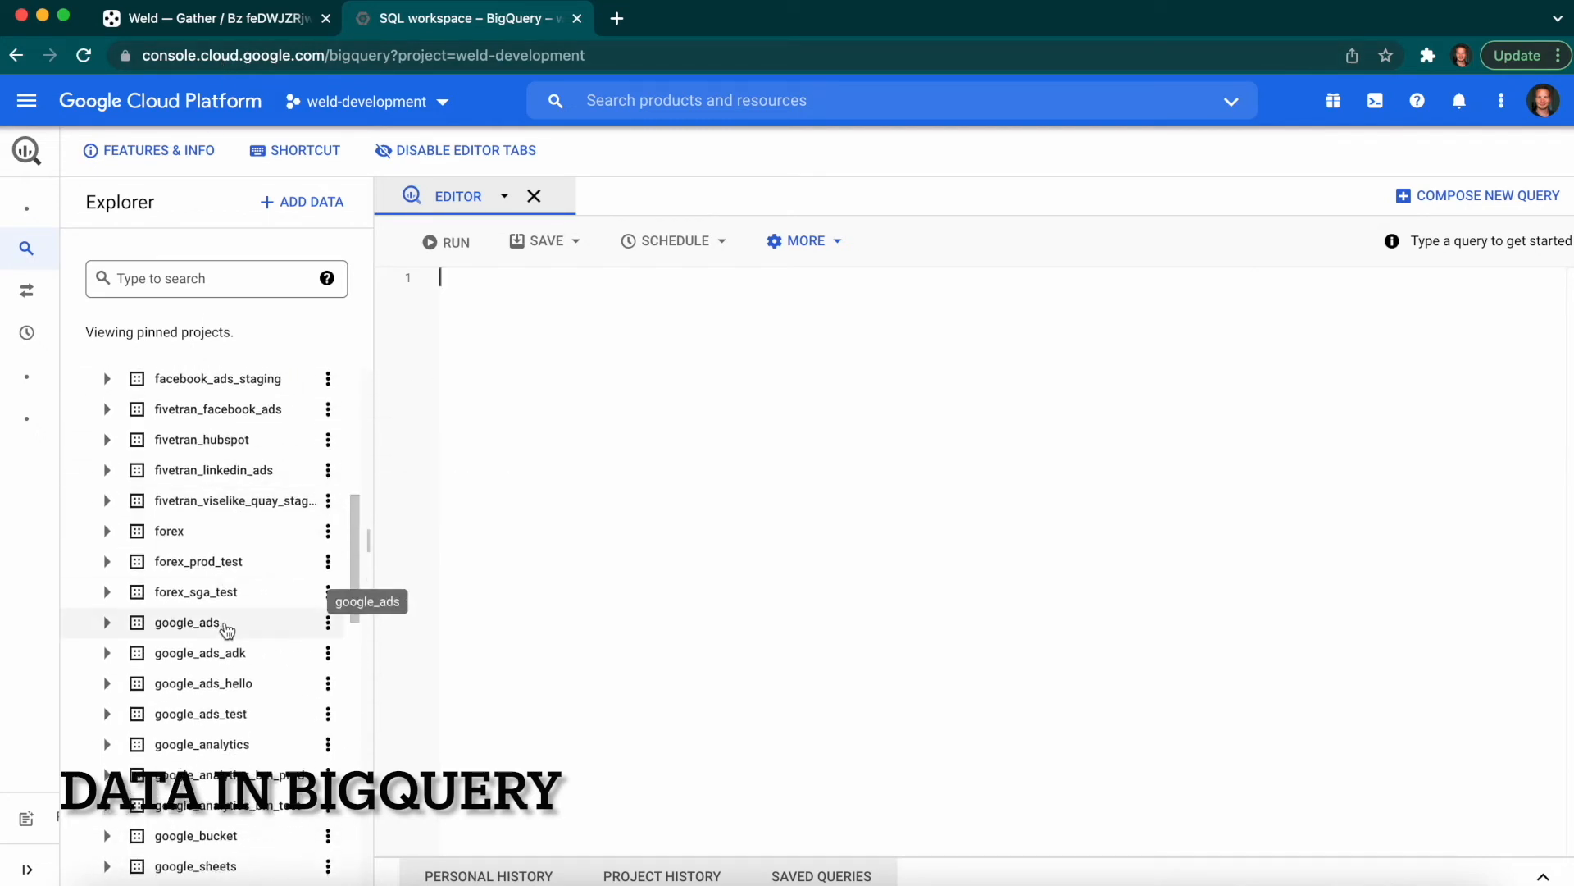
{"action": "left_click", "coordinate": [110, 625]}
{"action": "scroll", "coordinate": [225, 629], "scroll_direction": "down", "scroll_amount": 4}
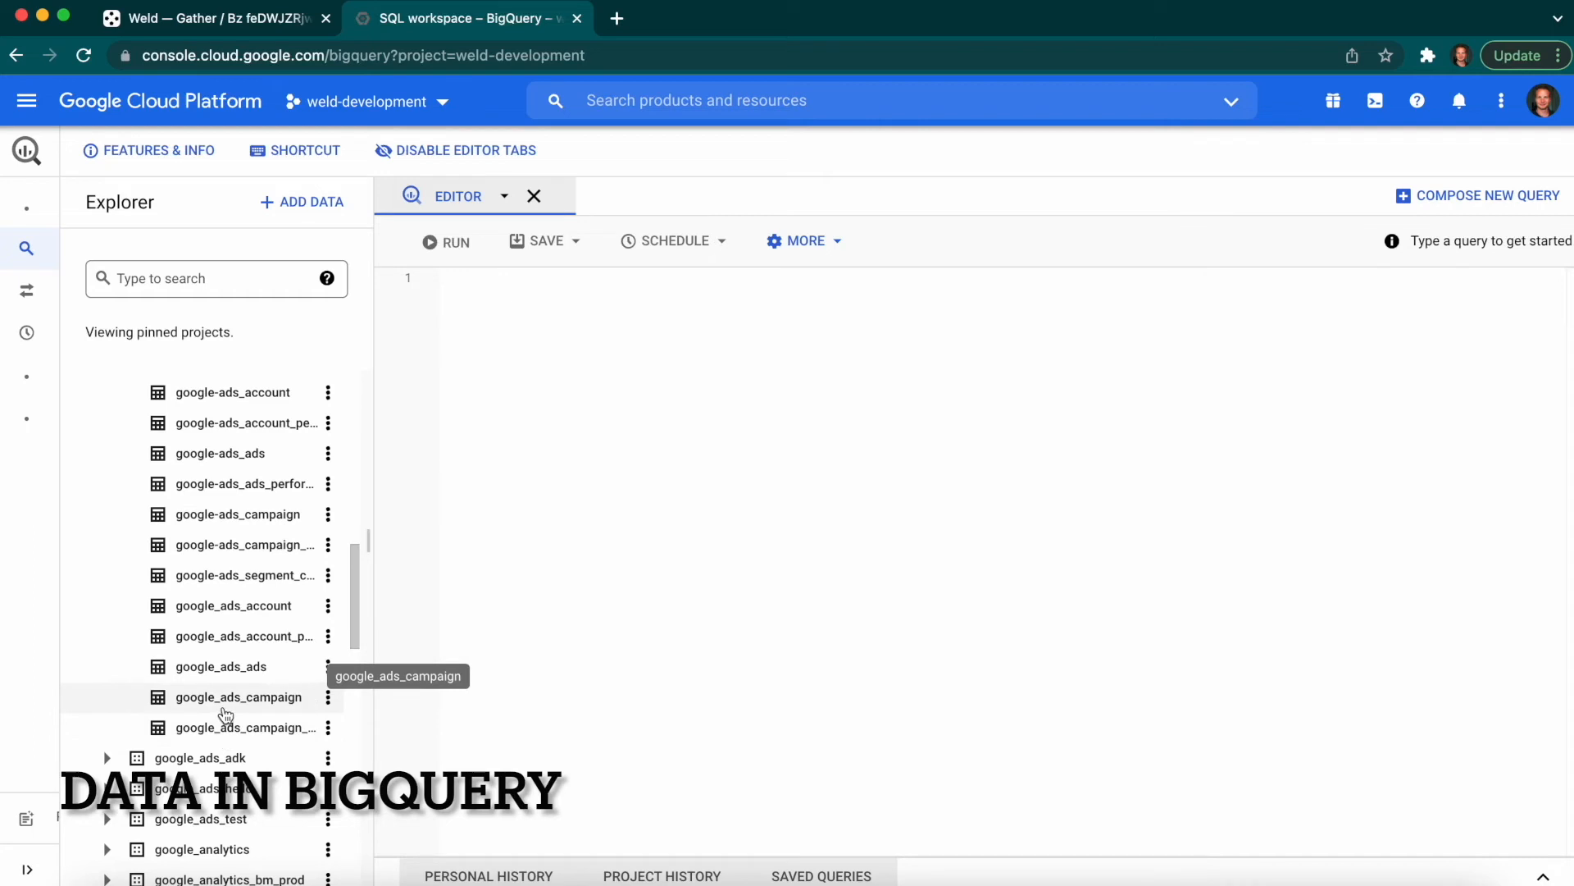
{"action": "scroll", "coordinate": [226, 713], "scroll_direction": "up", "scroll_amount": 5}
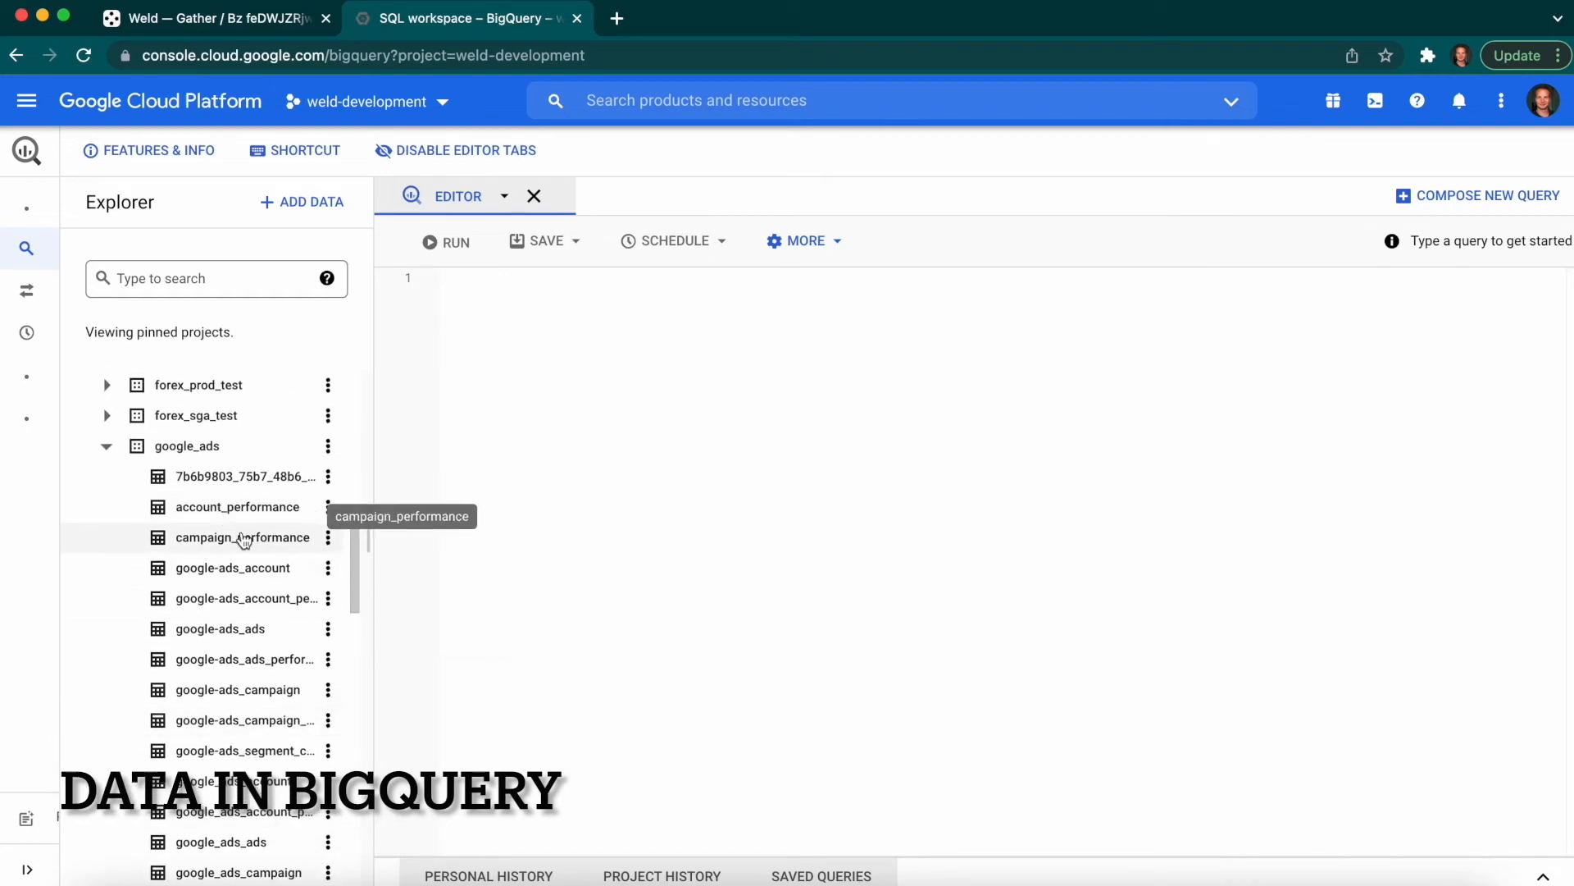
{"action": "left_click", "coordinate": [244, 539]}
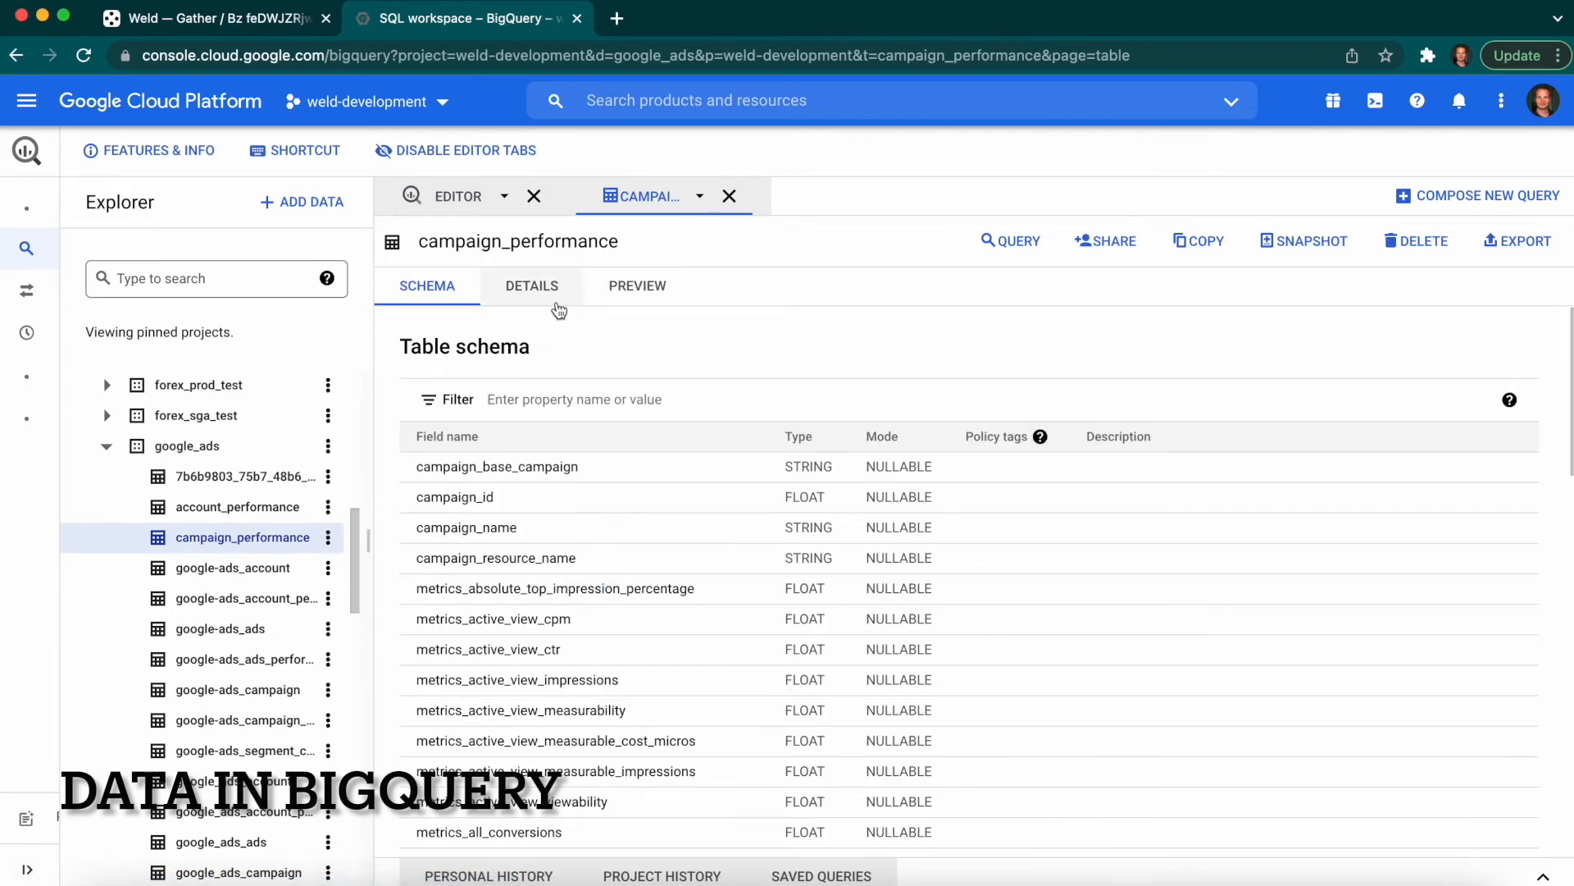
- Preview the campaign_performance table's data across its columns and advance to the second page of rows
{"action": "left_click", "coordinate": [609, 295]}
{"action": "scroll", "coordinate": [621, 537], "scroll_direction": "down", "scroll_amount": 1}
{"action": "scroll", "coordinate": [620, 538], "scroll_direction": "down", "scroll_amount": 1}
{"action": "scroll", "coordinate": [620, 537], "scroll_direction": "right", "scroll_amount": 5}
{"action": "scroll", "coordinate": [621, 535], "scroll_direction": "right", "scroll_amount": 10}
{"action": "scroll", "coordinate": [621, 537], "scroll_direction": "down", "scroll_amount": 20}
{"action": "left_click", "coordinate": [1421, 831]}
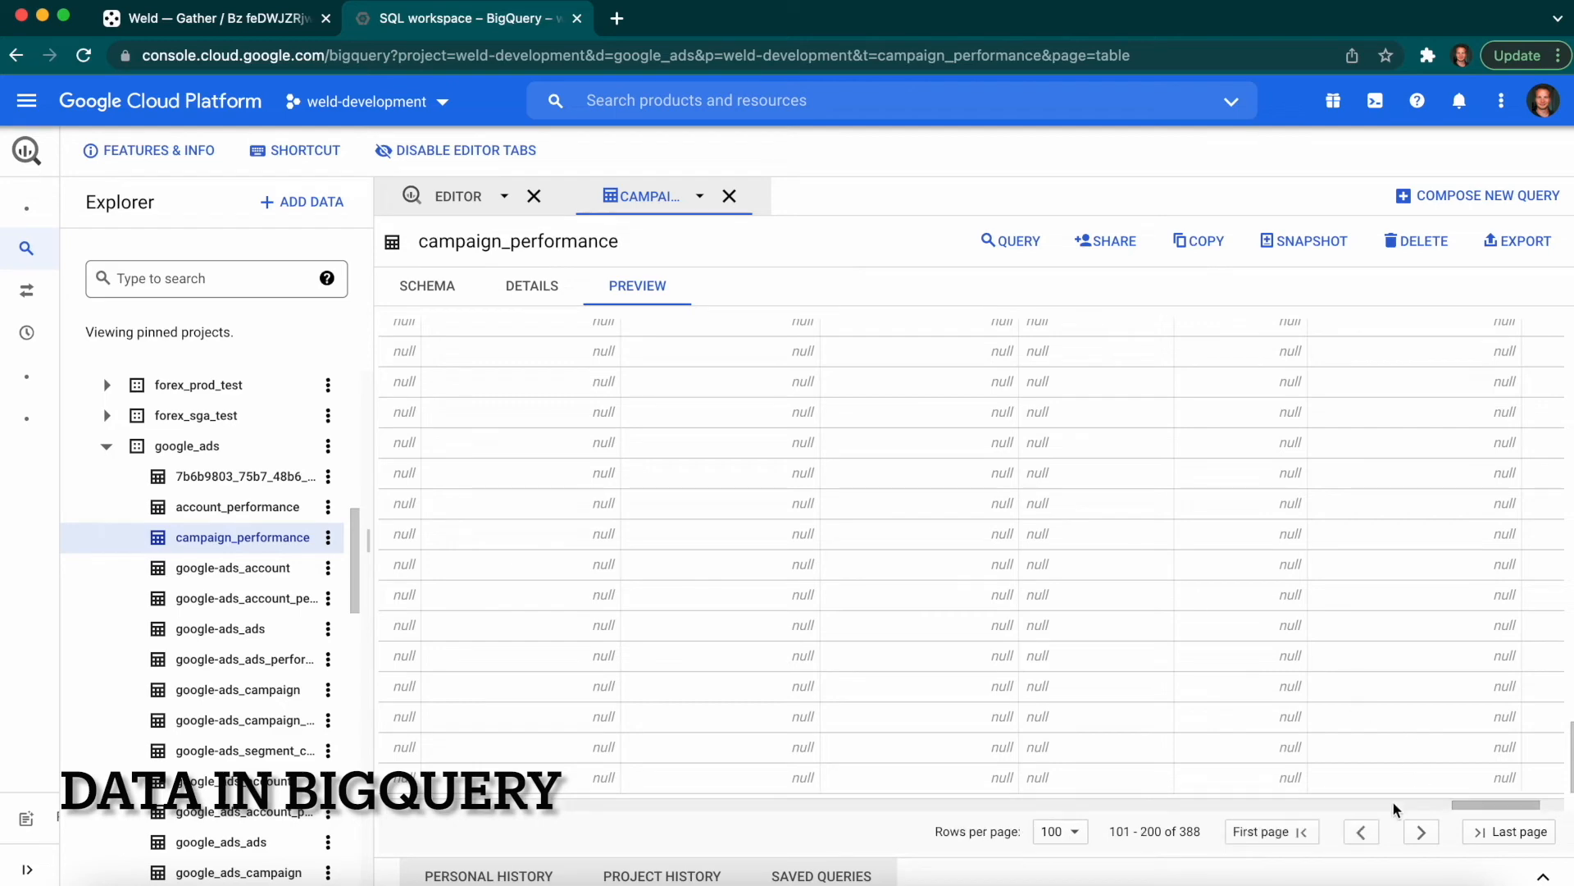
- Examine the campaign names and metric columns on the second and third pages of the table preview
{"action": "scroll", "coordinate": [1133, 544], "scroll_direction": "up", "scroll_amount": 15}
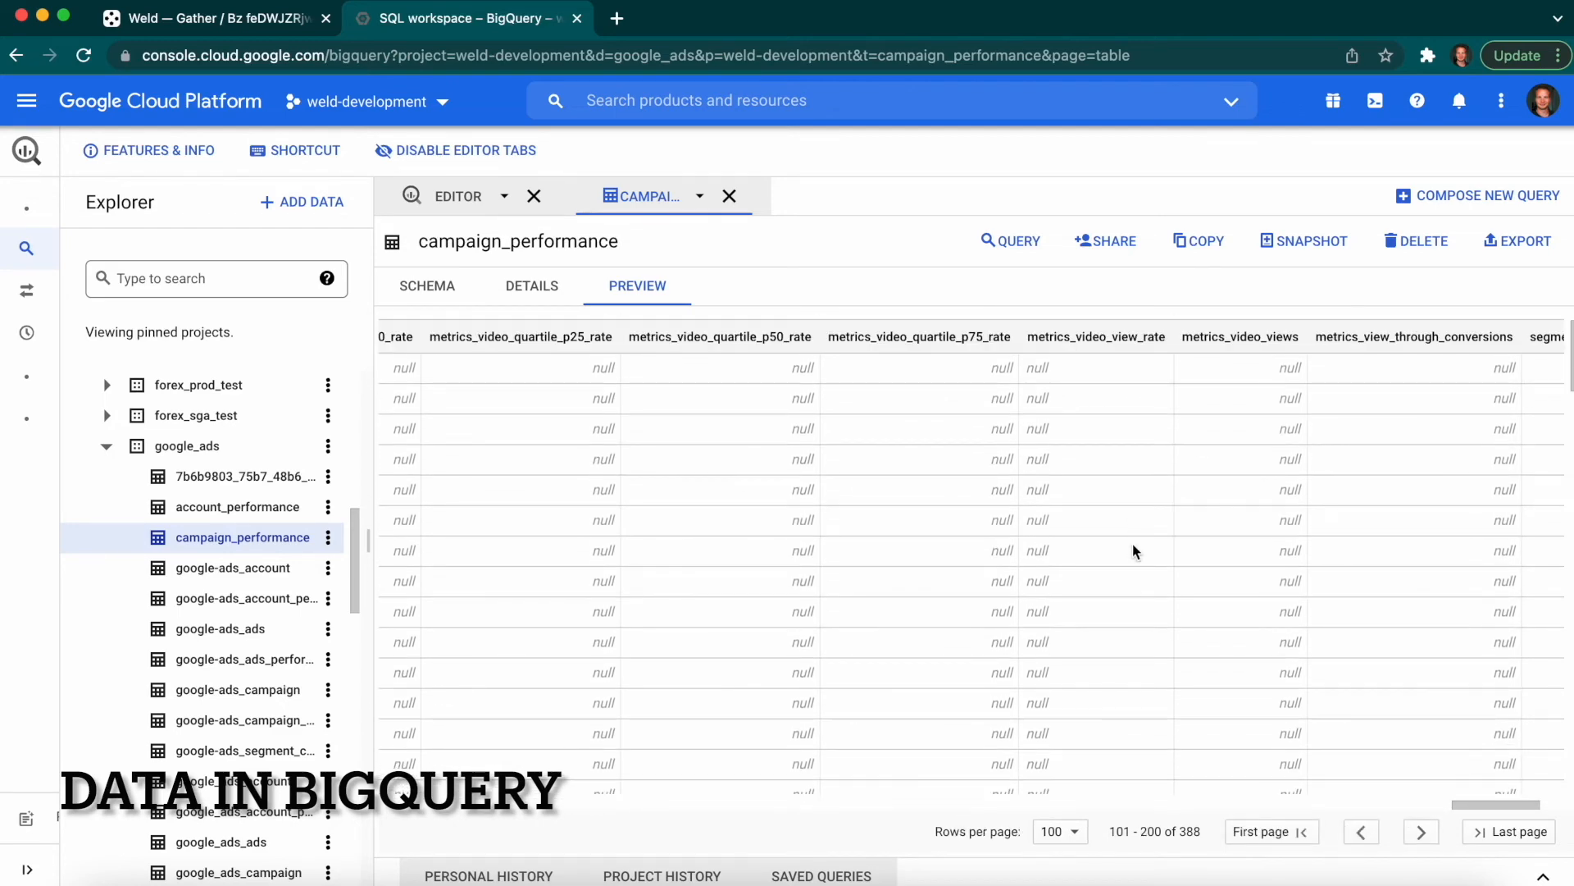
{"action": "scroll", "coordinate": [1133, 548], "scroll_direction": "left", "scroll_amount": 15}
{"action": "scroll", "coordinate": [1134, 547], "scroll_direction": "left", "scroll_amount": 10}
{"action": "scroll", "coordinate": [1134, 544], "scroll_direction": "left", "scroll_amount": 10}
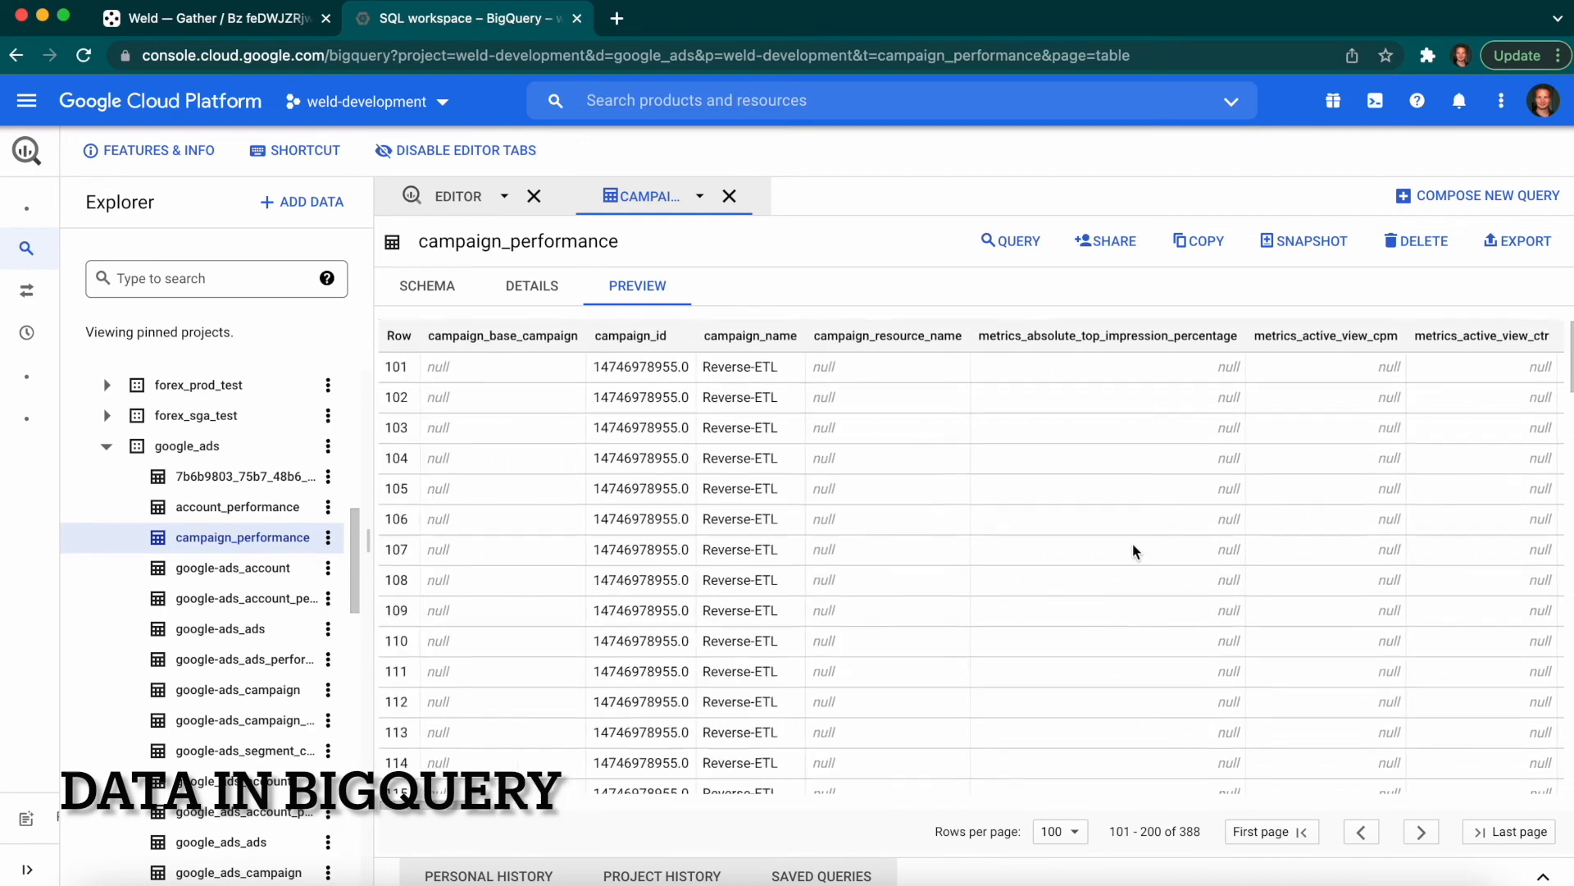
{"action": "scroll", "coordinate": [1133, 544], "scroll_direction": "down", "scroll_amount": 8}
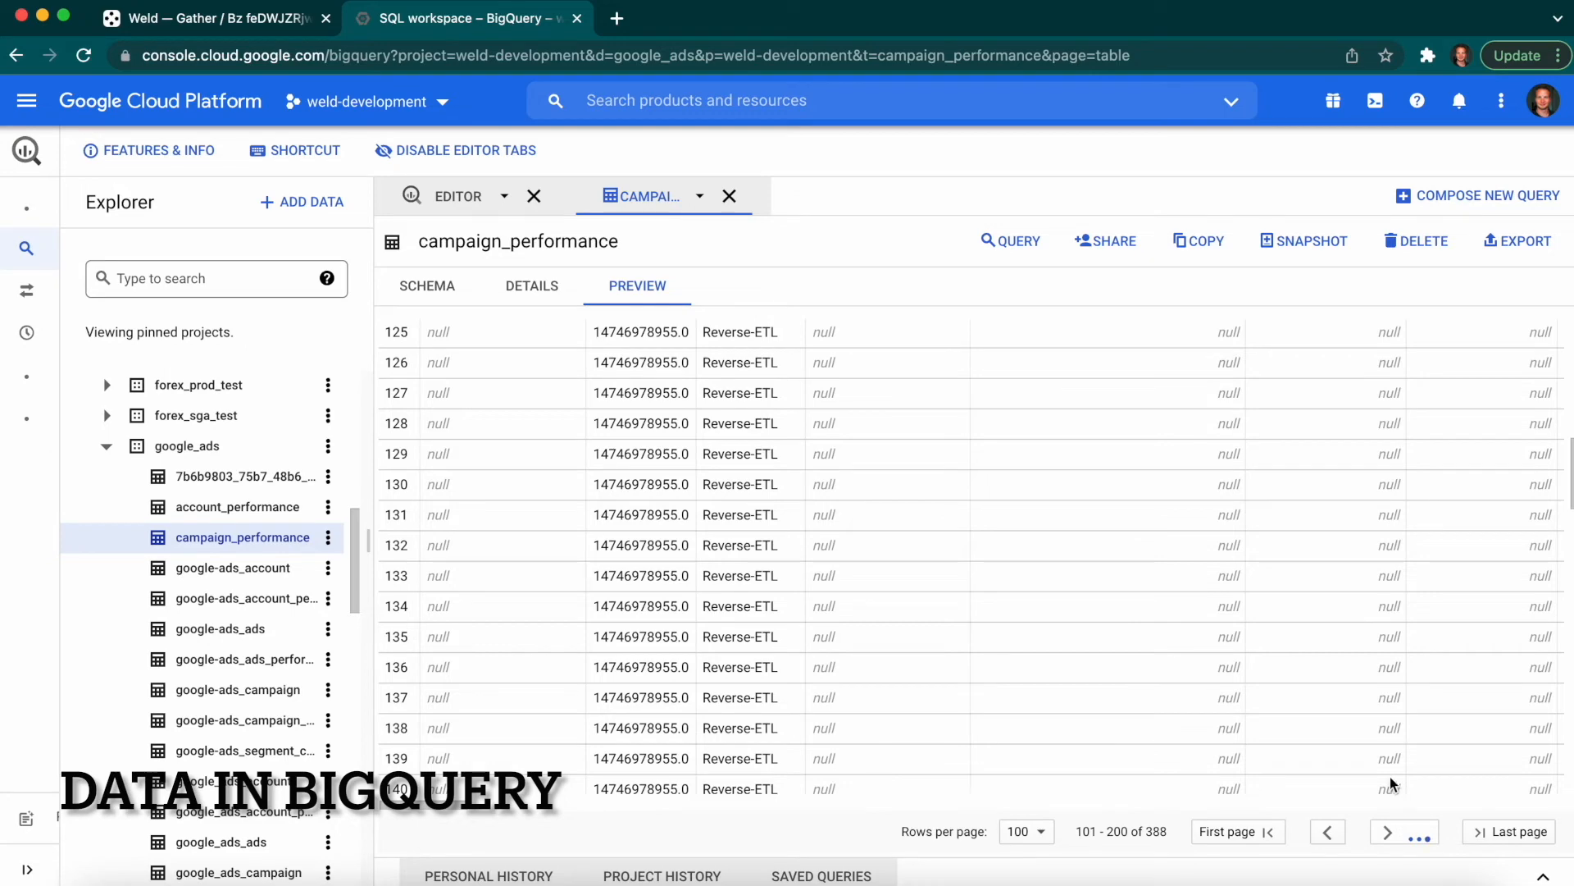
{"action": "scroll", "coordinate": [1160, 667], "scroll_direction": "down", "scroll_amount": 3}
{"action": "scroll", "coordinate": [1159, 667], "scroll_direction": "up", "scroll_amount": 10}
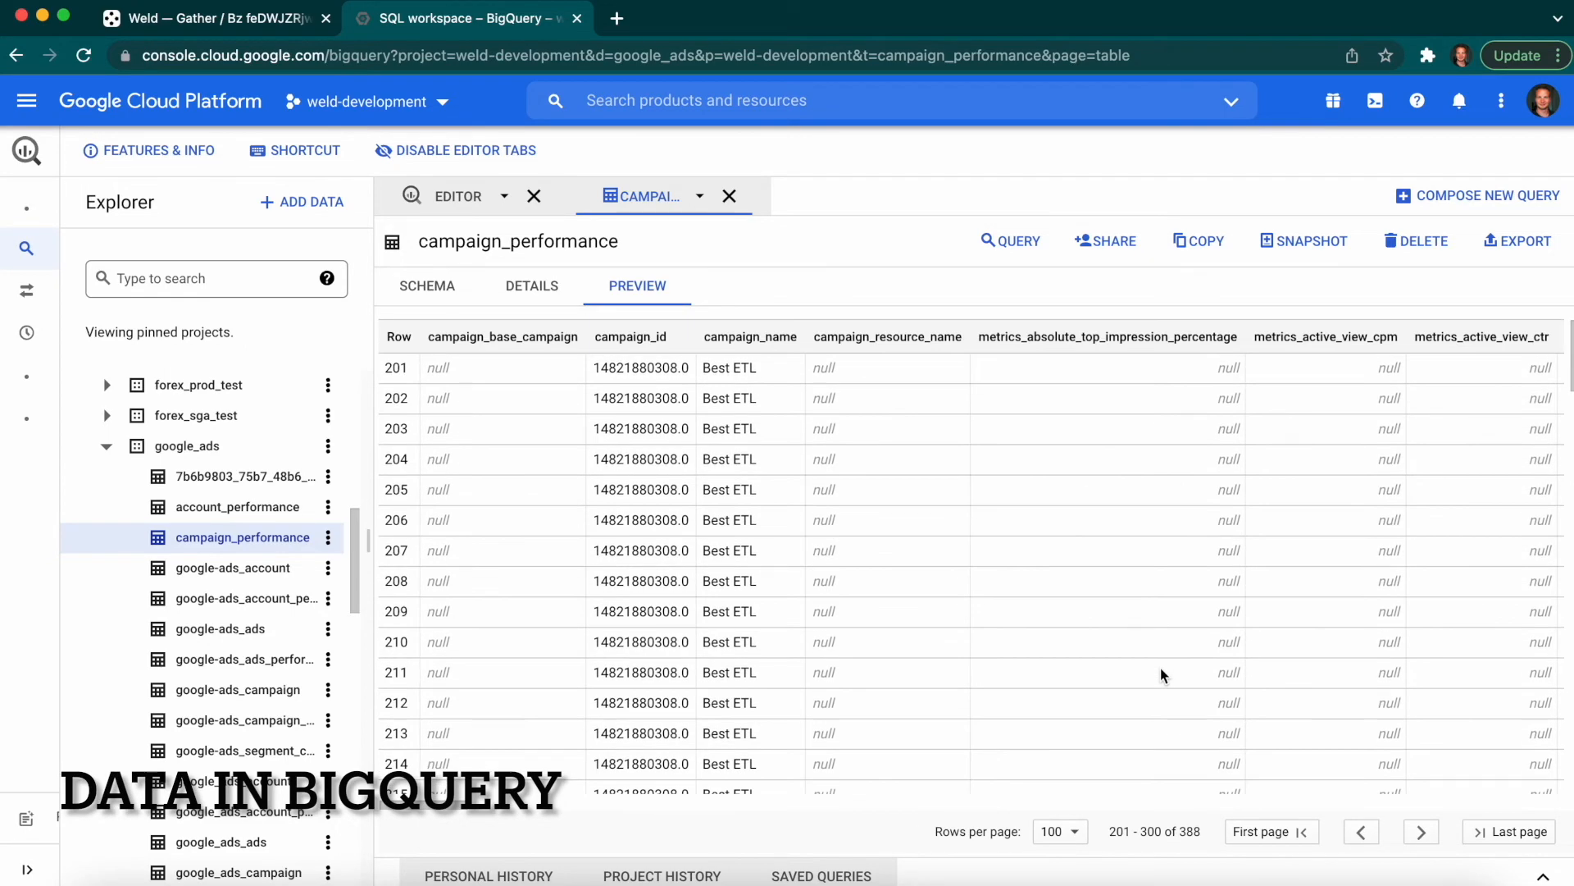
{"action": "scroll", "coordinate": [1159, 668], "scroll_direction": "right", "scroll_amount": 10}
{"action": "scroll", "coordinate": [1160, 667], "scroll_direction": "left", "scroll_amount": 10}
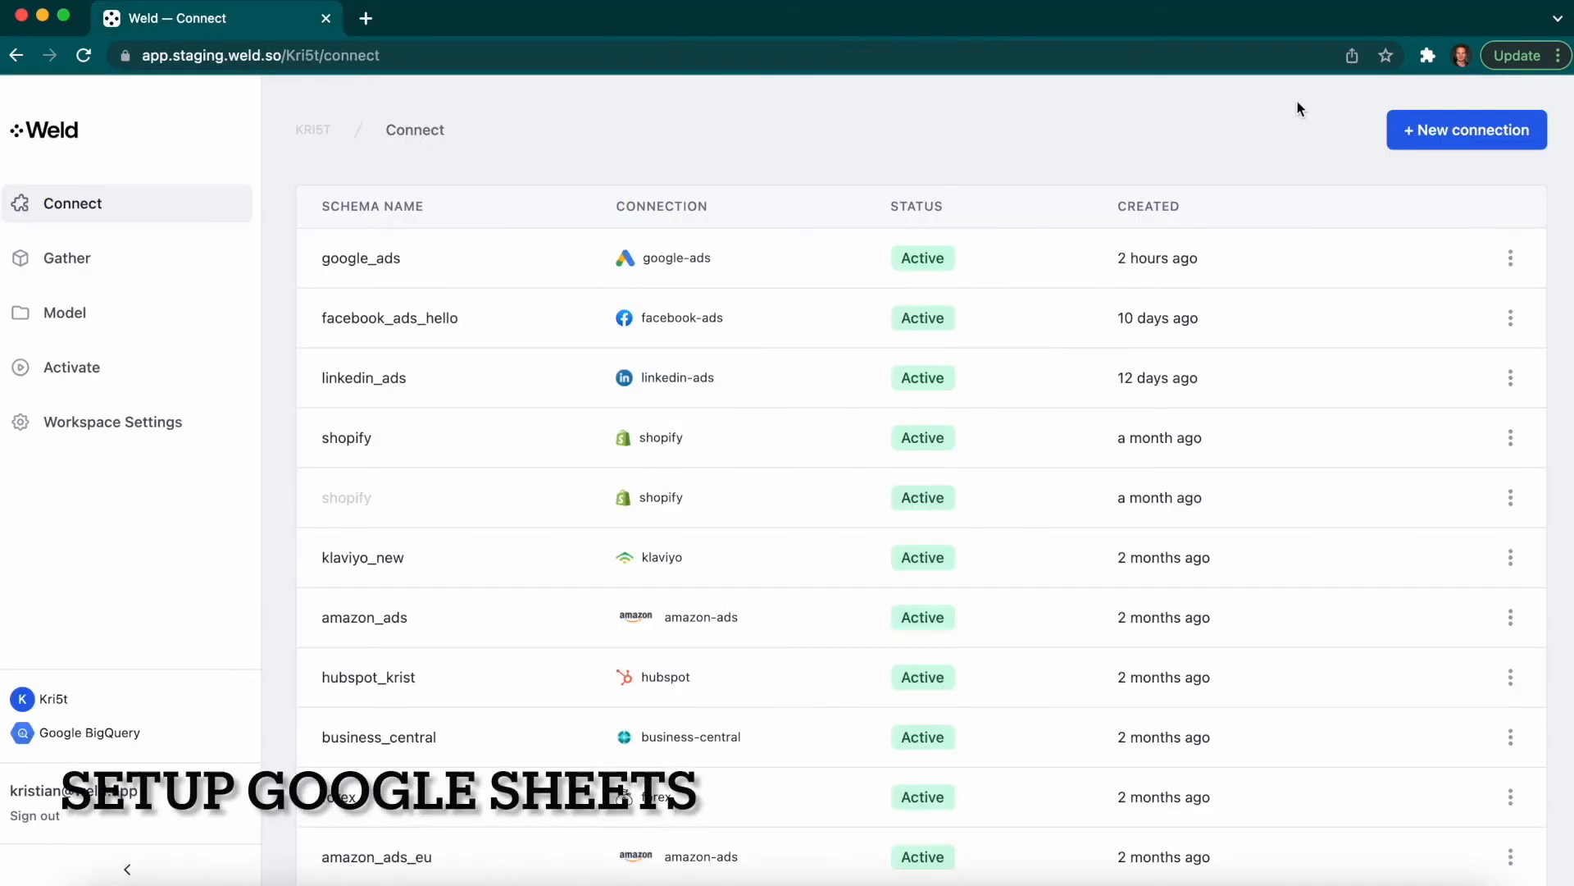
- In Weld, add a Google Sheets connection with the schema name google_sheets and authorize it with the Google account
{"action": "left_click", "coordinate": [1444, 136]}
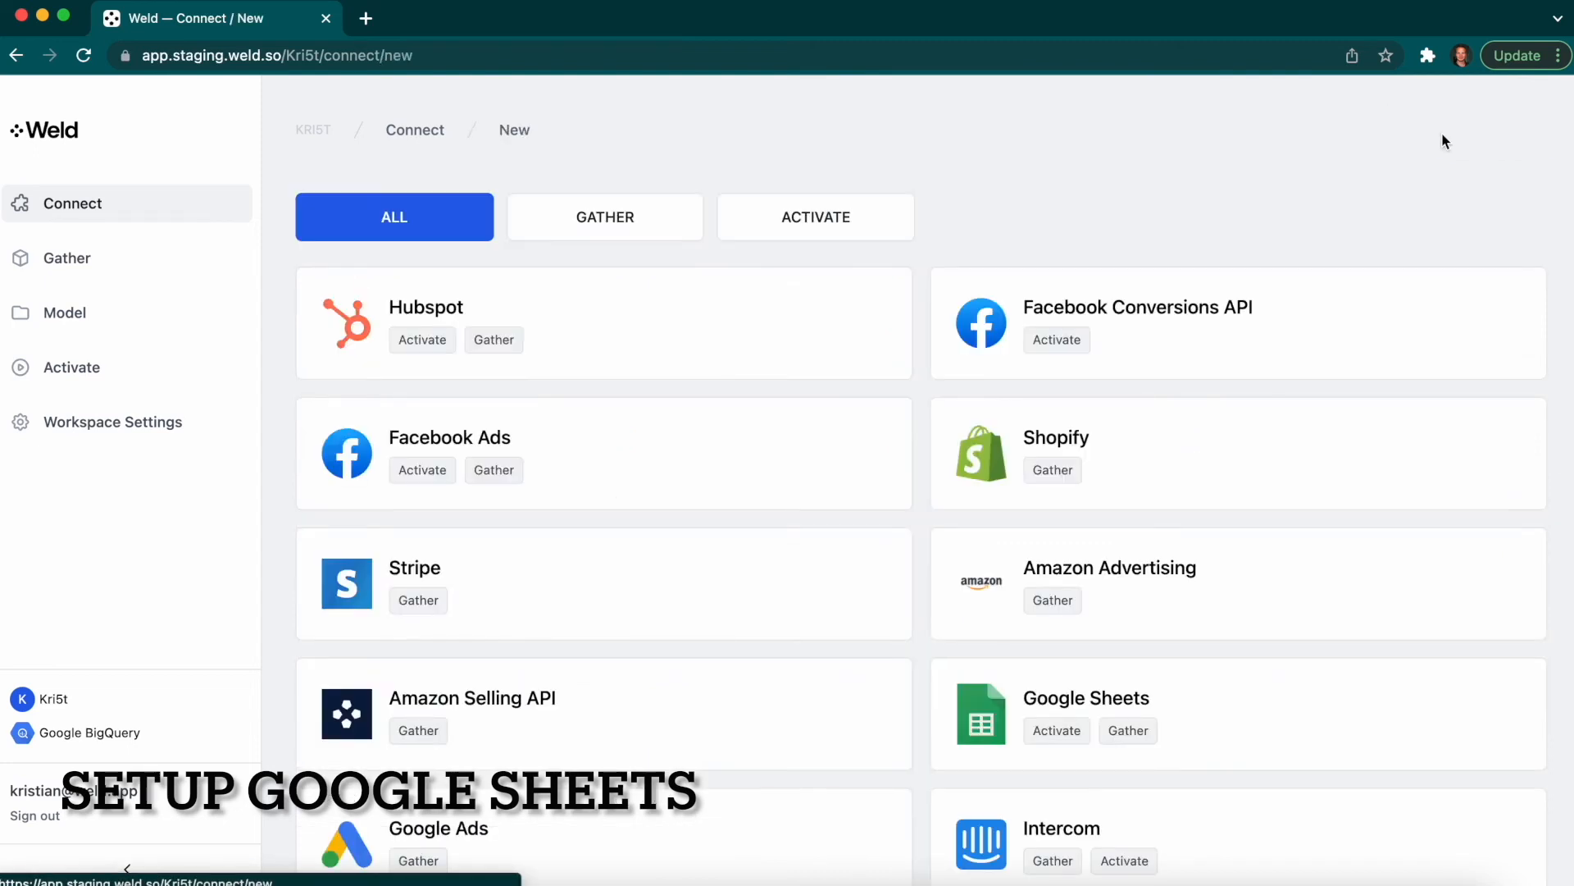
{"action": "scroll", "coordinate": [1214, 130], "scroll_direction": "down", "scroll_amount": 3}
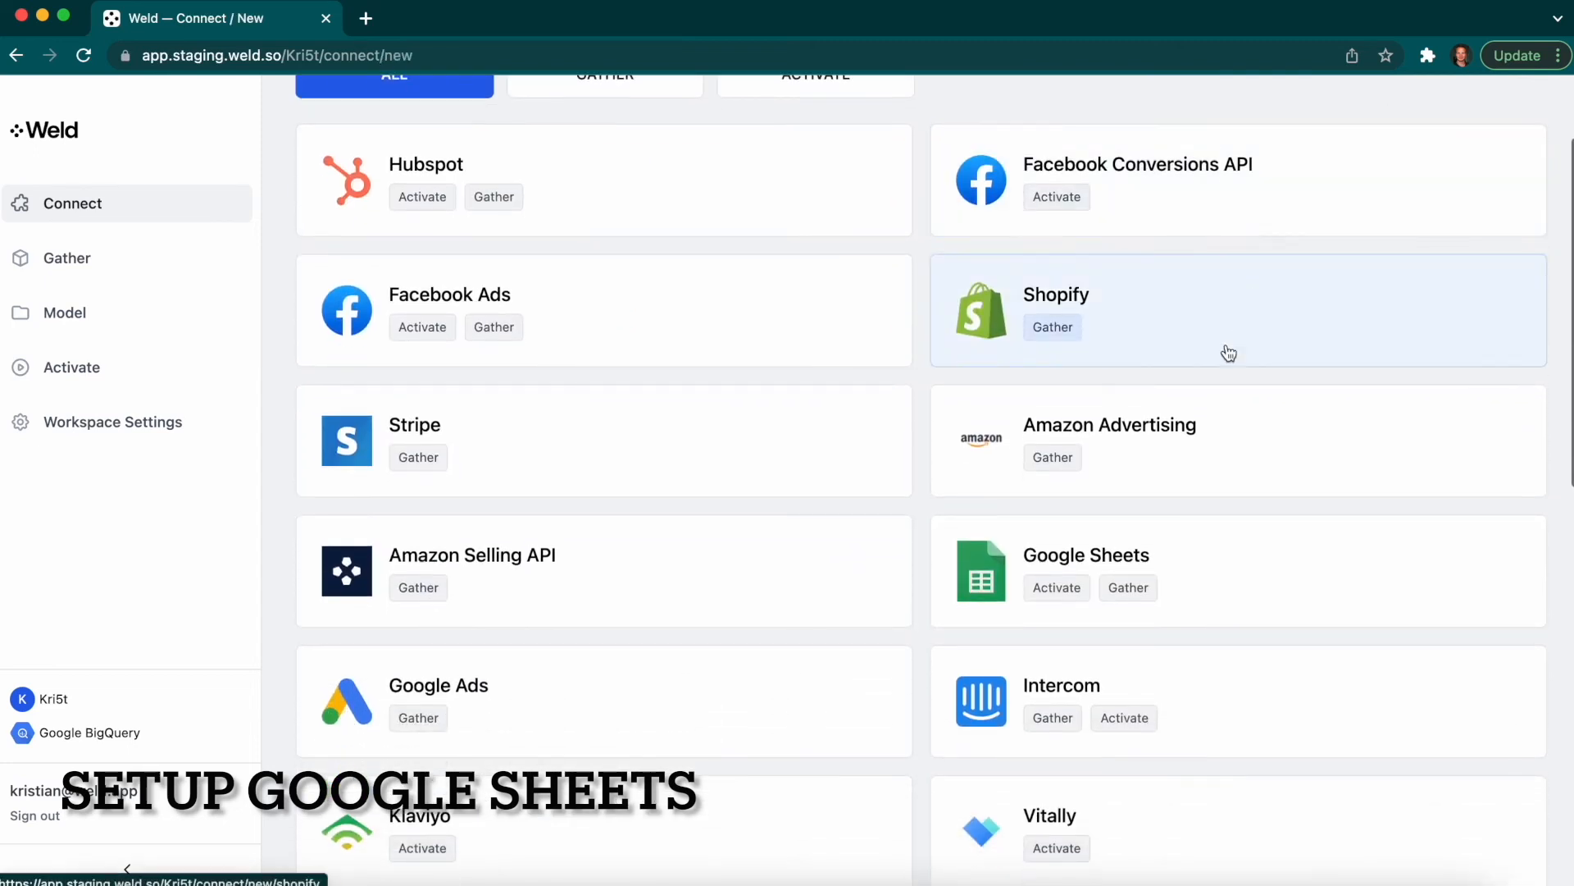
{"action": "left_click", "coordinate": [1221, 579]}
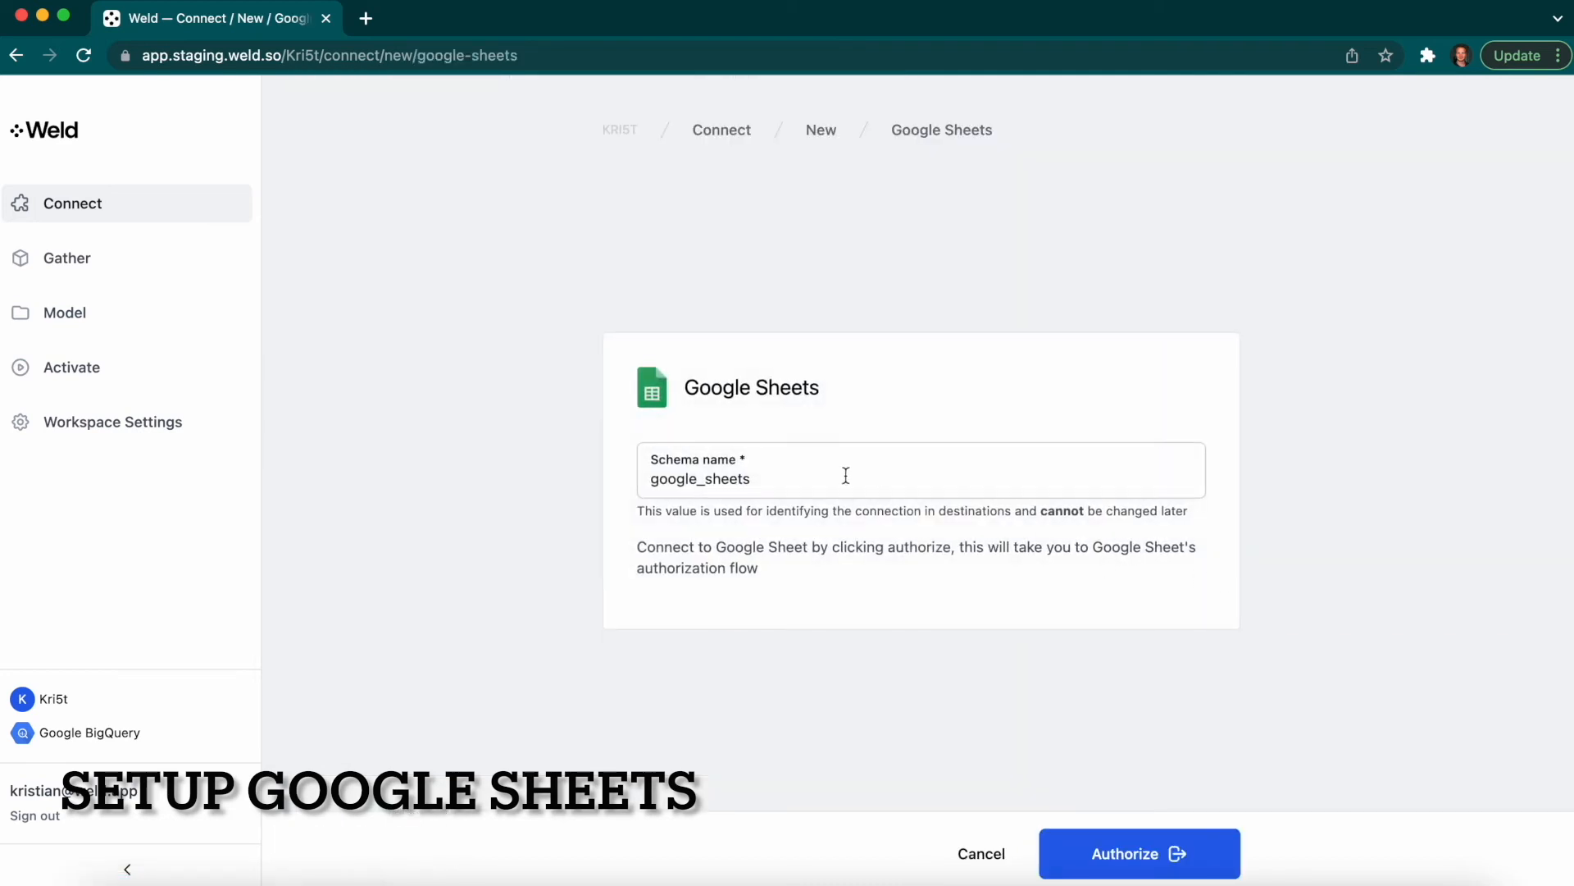
{"action": "left_click", "coordinate": [1159, 853]}
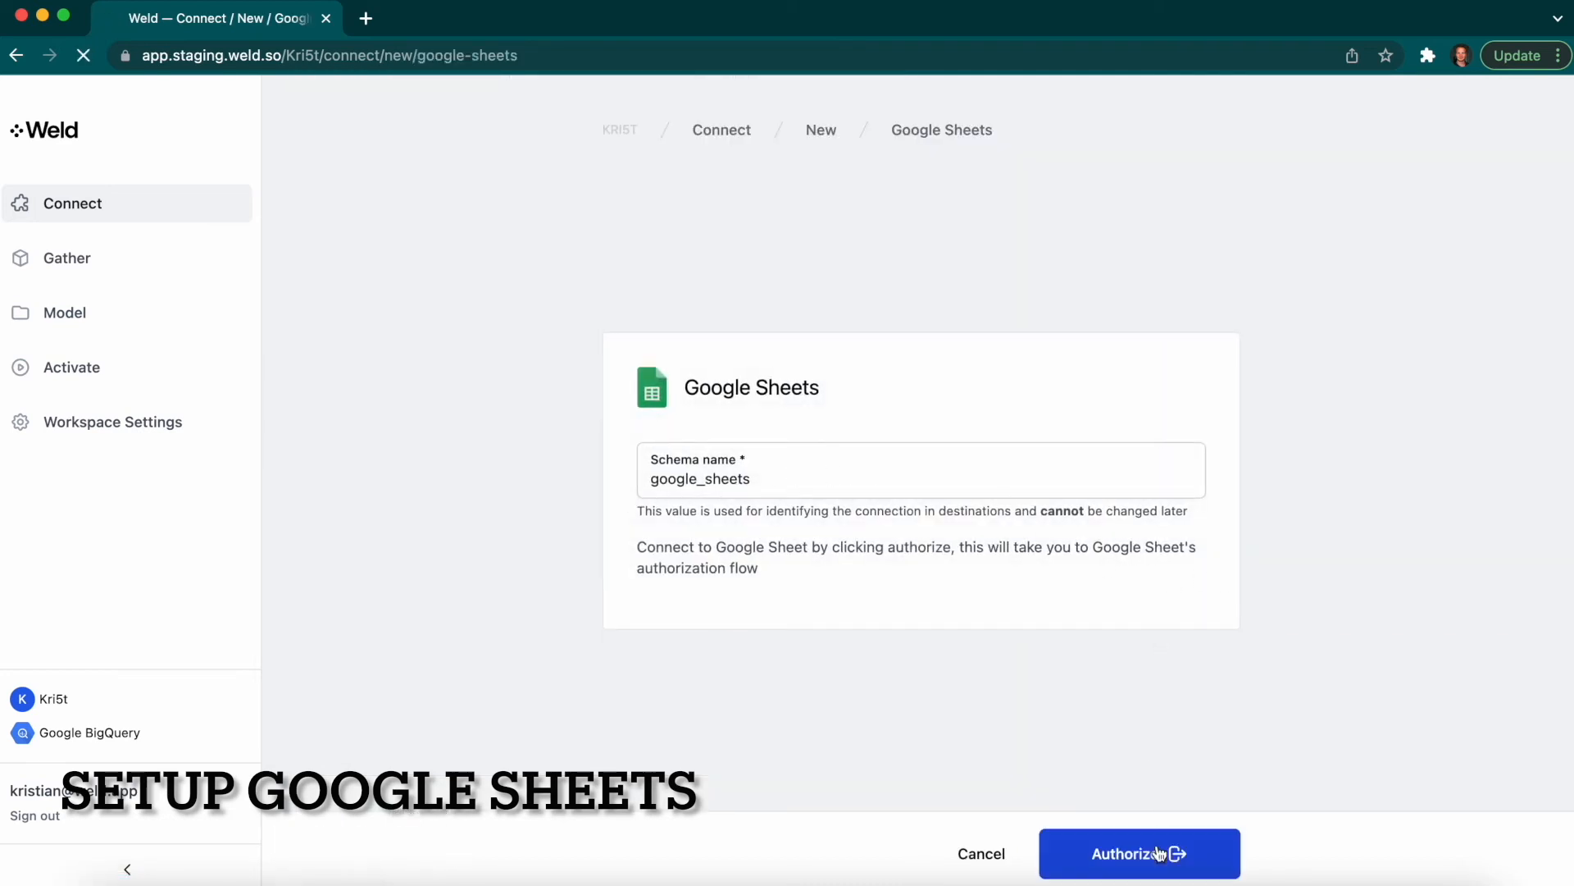
{"action": "left_click", "coordinate": [791, 441]}
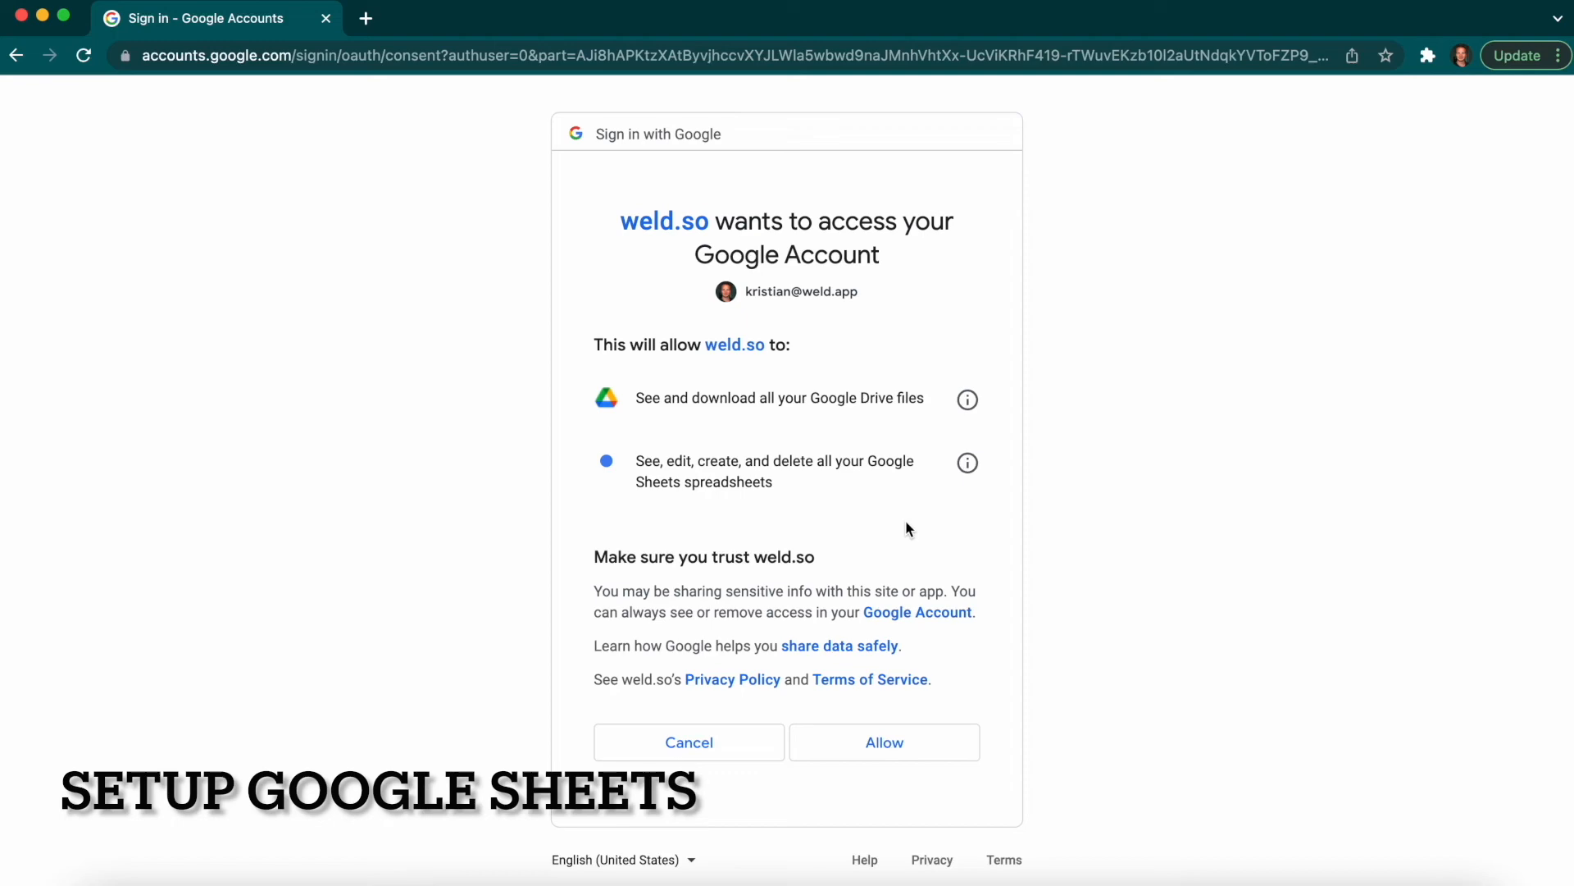
{"action": "left_click", "coordinate": [735, 681]}
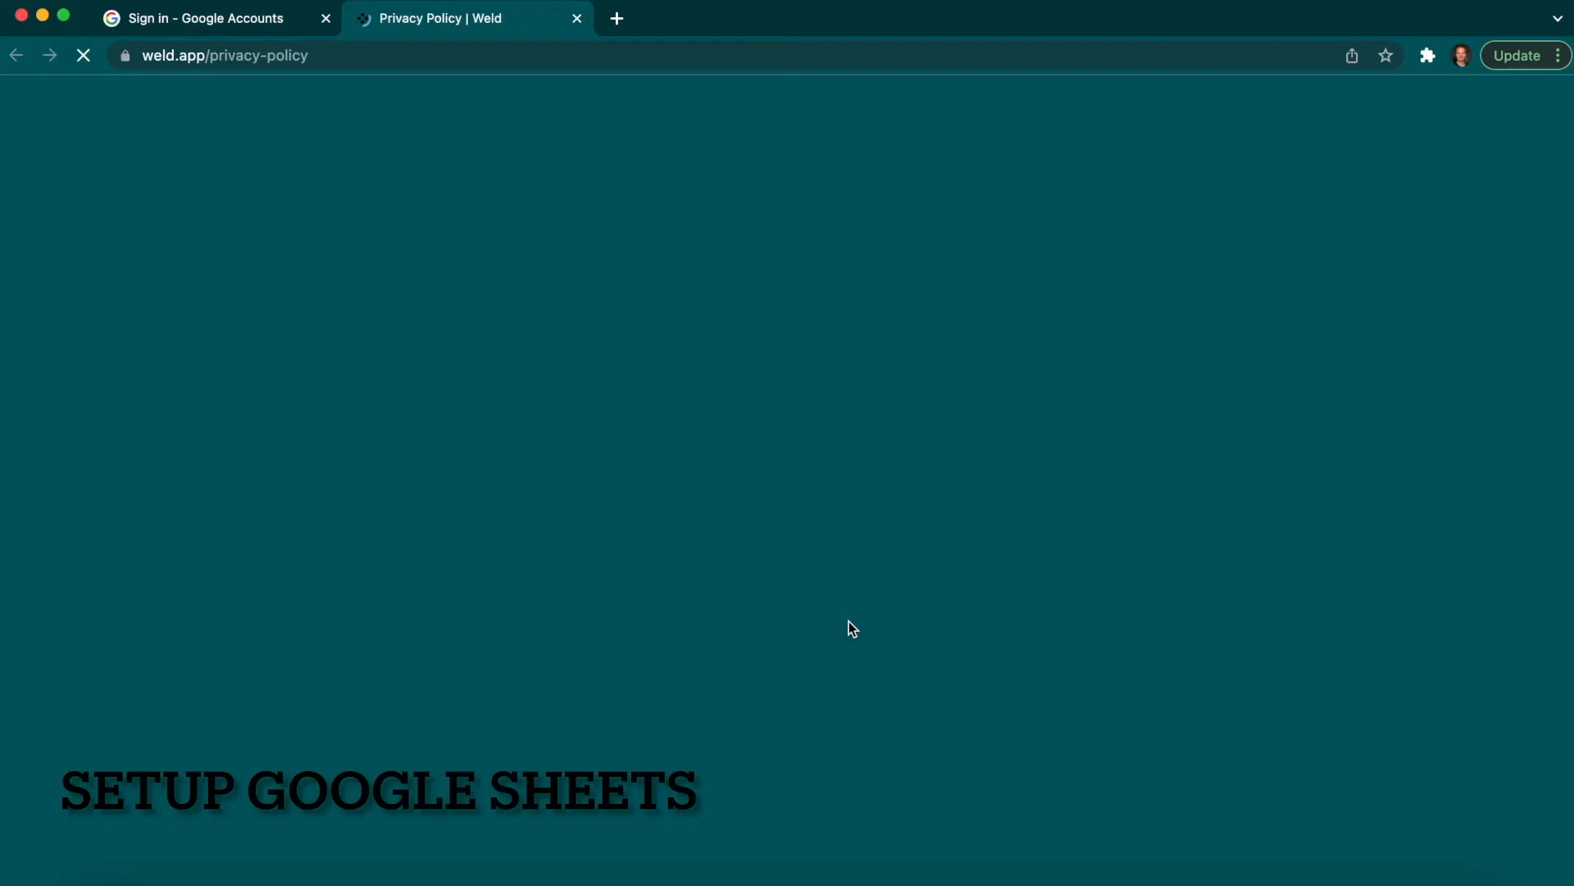
{"action": "key", "text": "super+q"}
{"action": "key", "text": "super+w"}
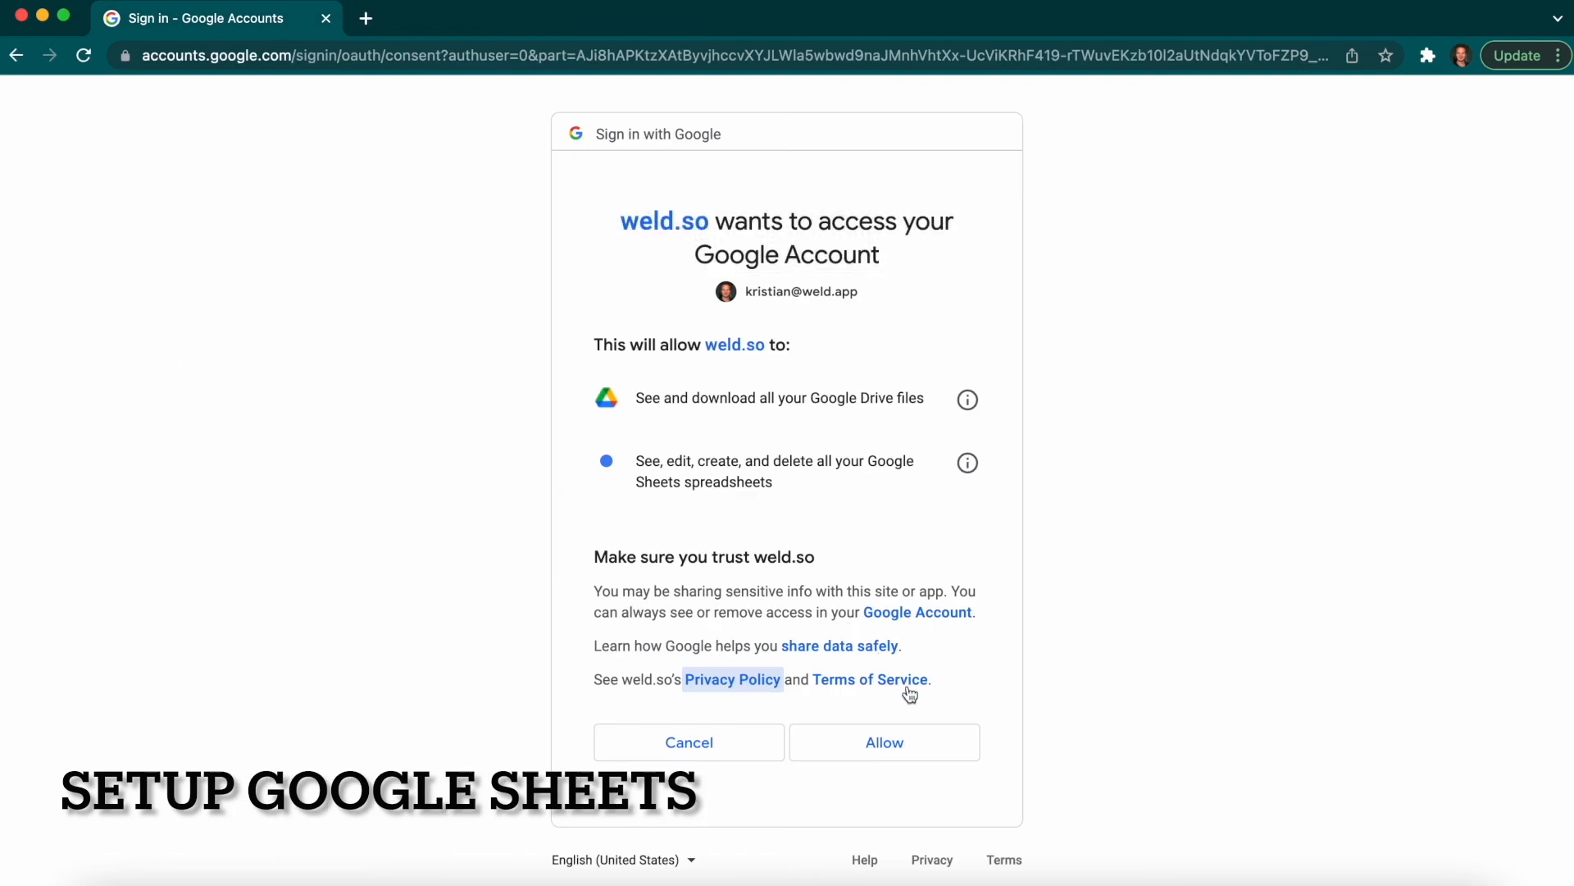
{"action": "left_click", "coordinate": [1040, 681]}
- Allow weld.so to access the Google account for Google Sheets and go to the list of Gather syncs
{"action": "left_click", "coordinate": [906, 747]}
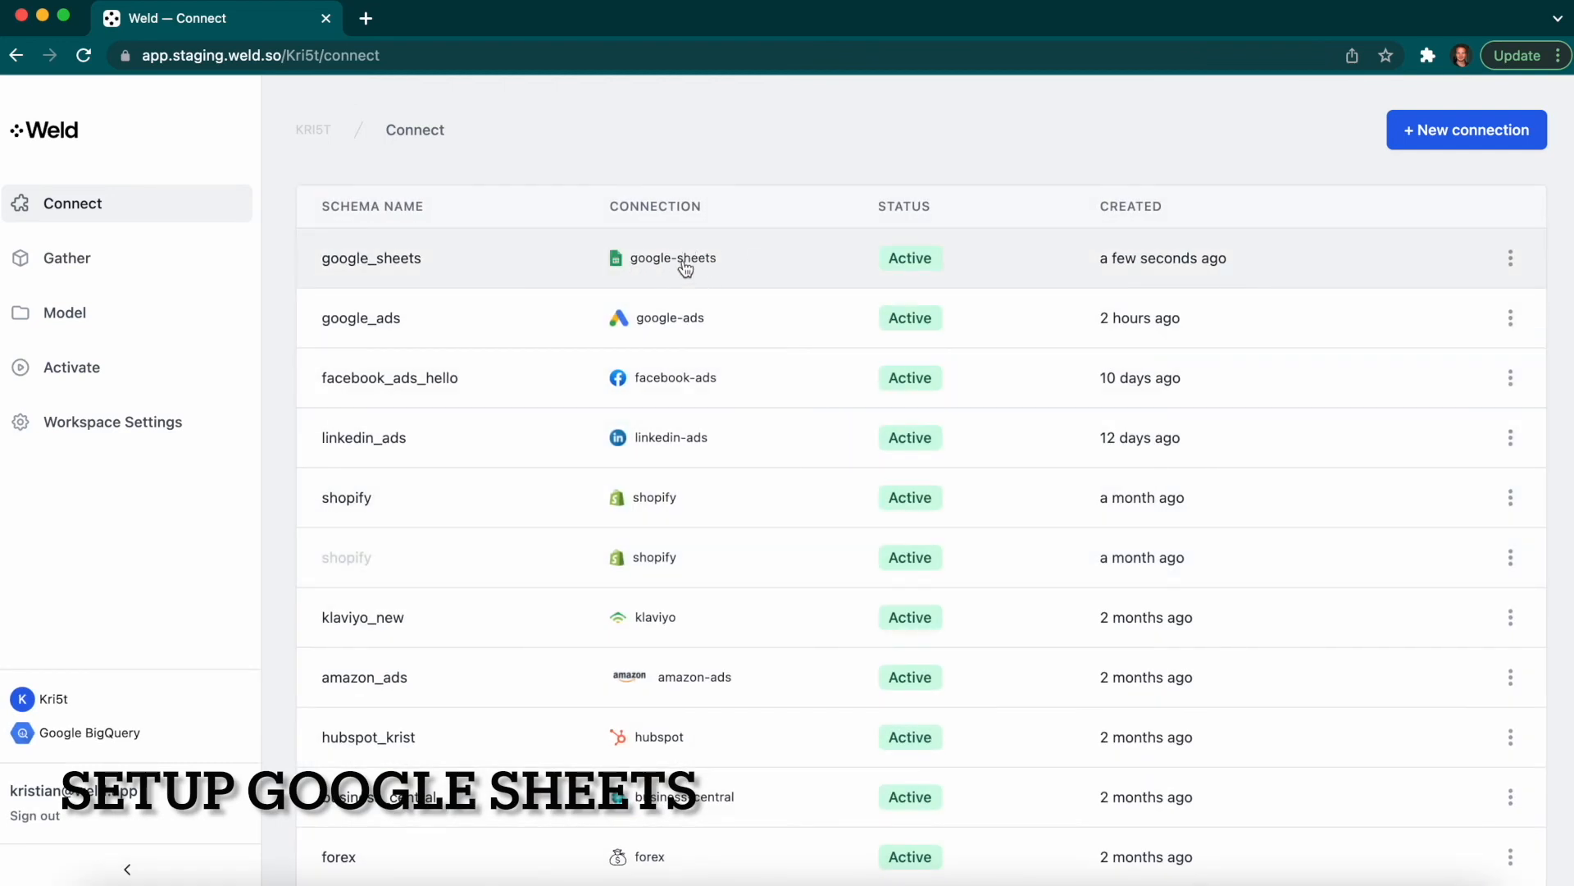
{"action": "left_click", "coordinate": [148, 262]}
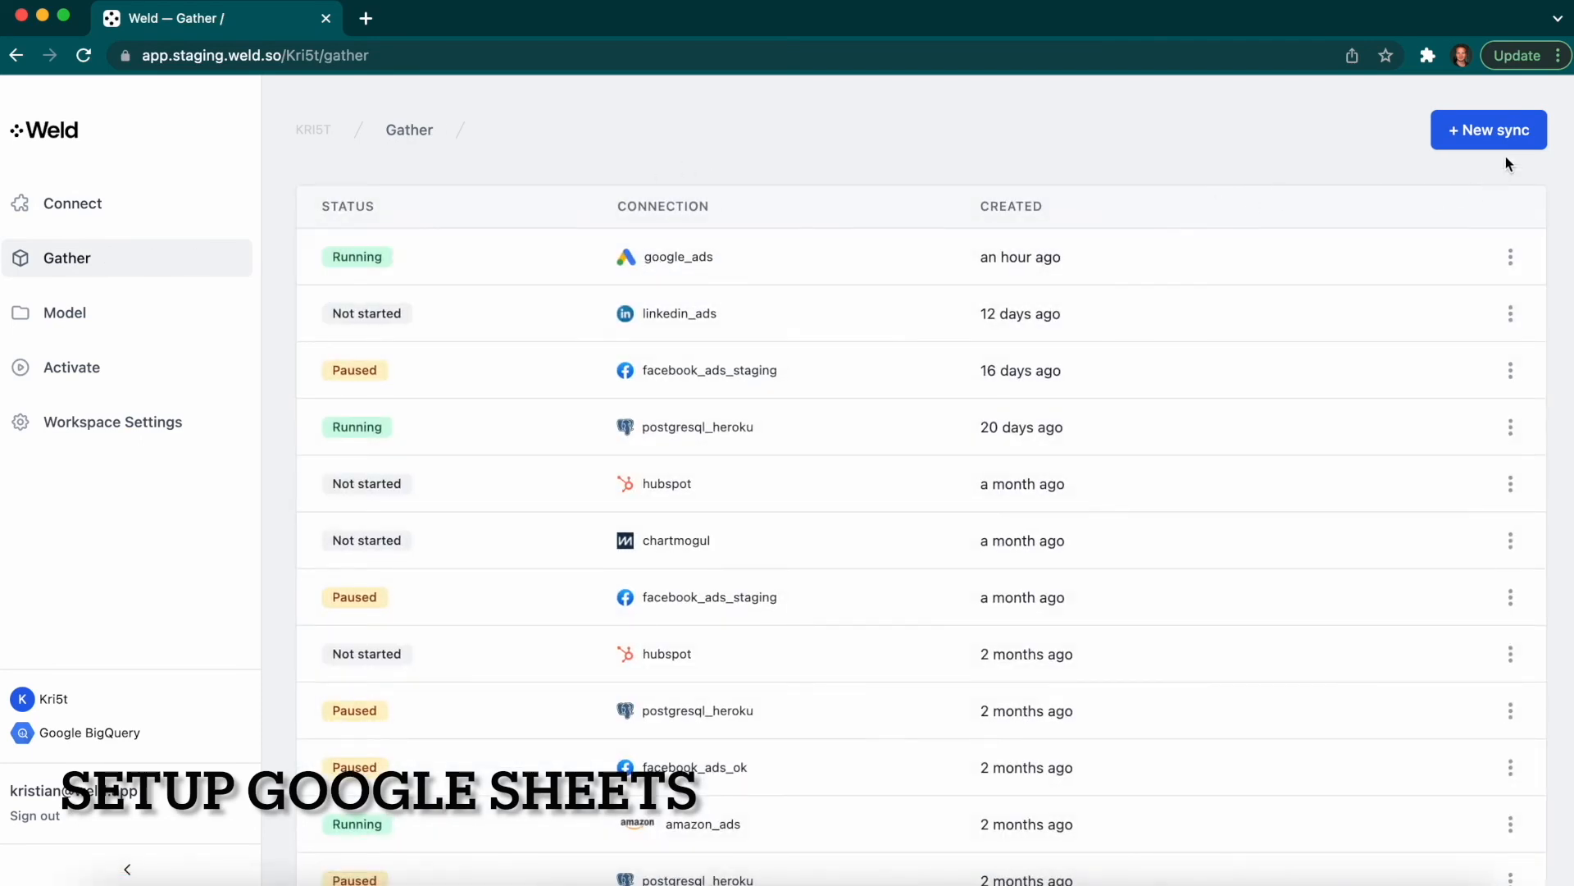
- Start a new Gather sync with the google_sheets connection as its source
{"action": "left_click", "coordinate": [1501, 131]}
{"action": "left_click", "coordinate": [869, 512]}
{"action": "type", "text": "google"}
{"action": "key", "text": "Down"}
{"action": "key", "text": "Return"}
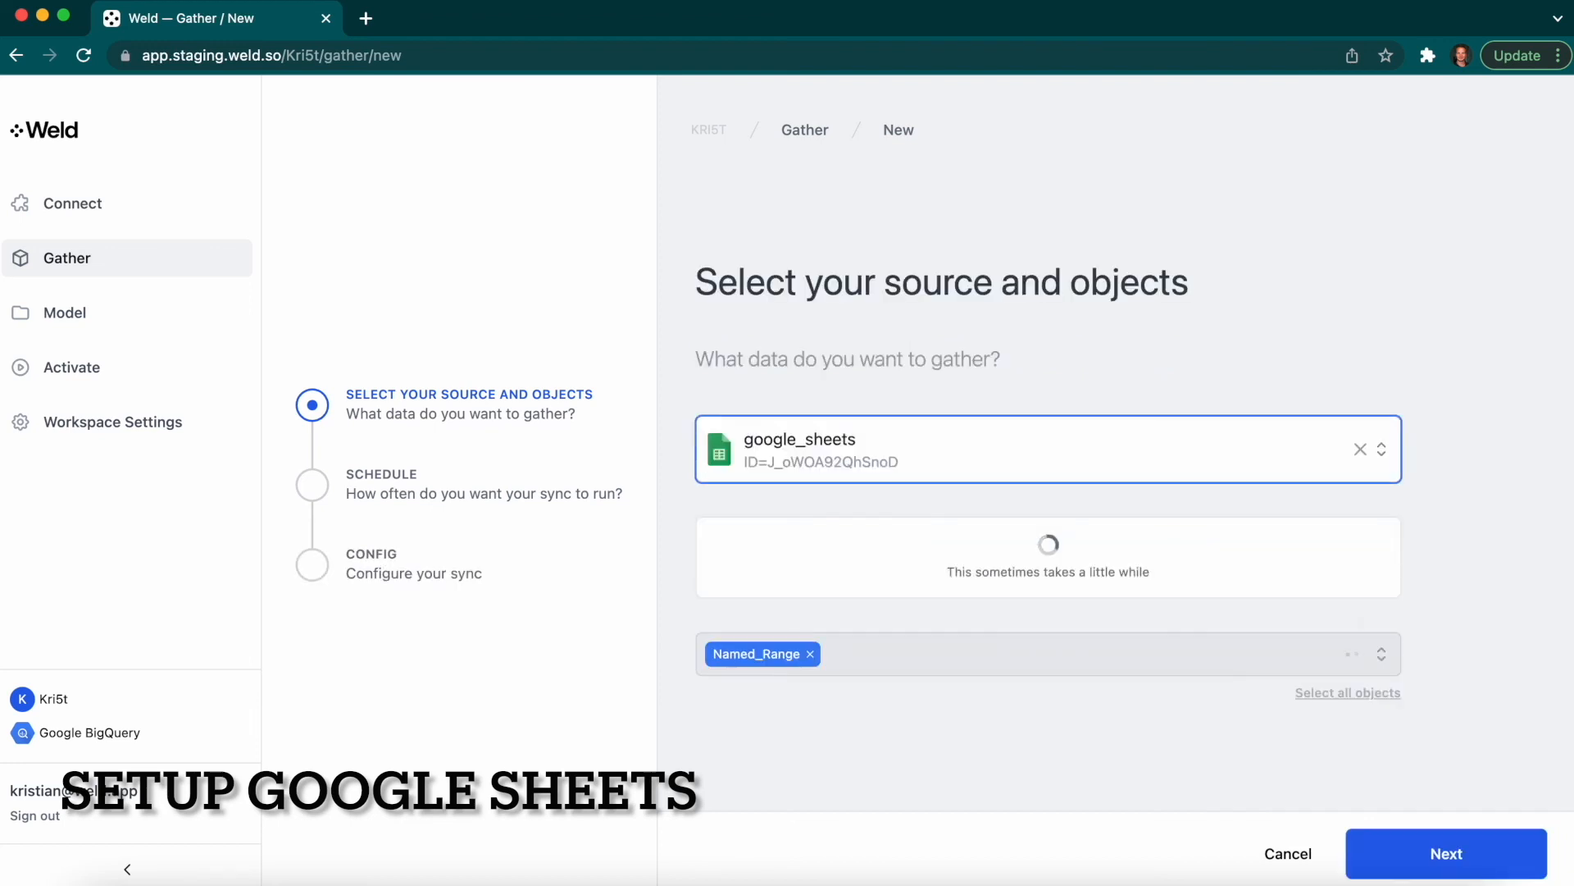
- Choose Linear issues as the spreadsheet in the google_sheets source settings
{"action": "scroll", "coordinate": [1083, 573], "scroll_direction": "down", "scroll_amount": 3}
{"action": "left_click", "coordinate": [919, 414]}
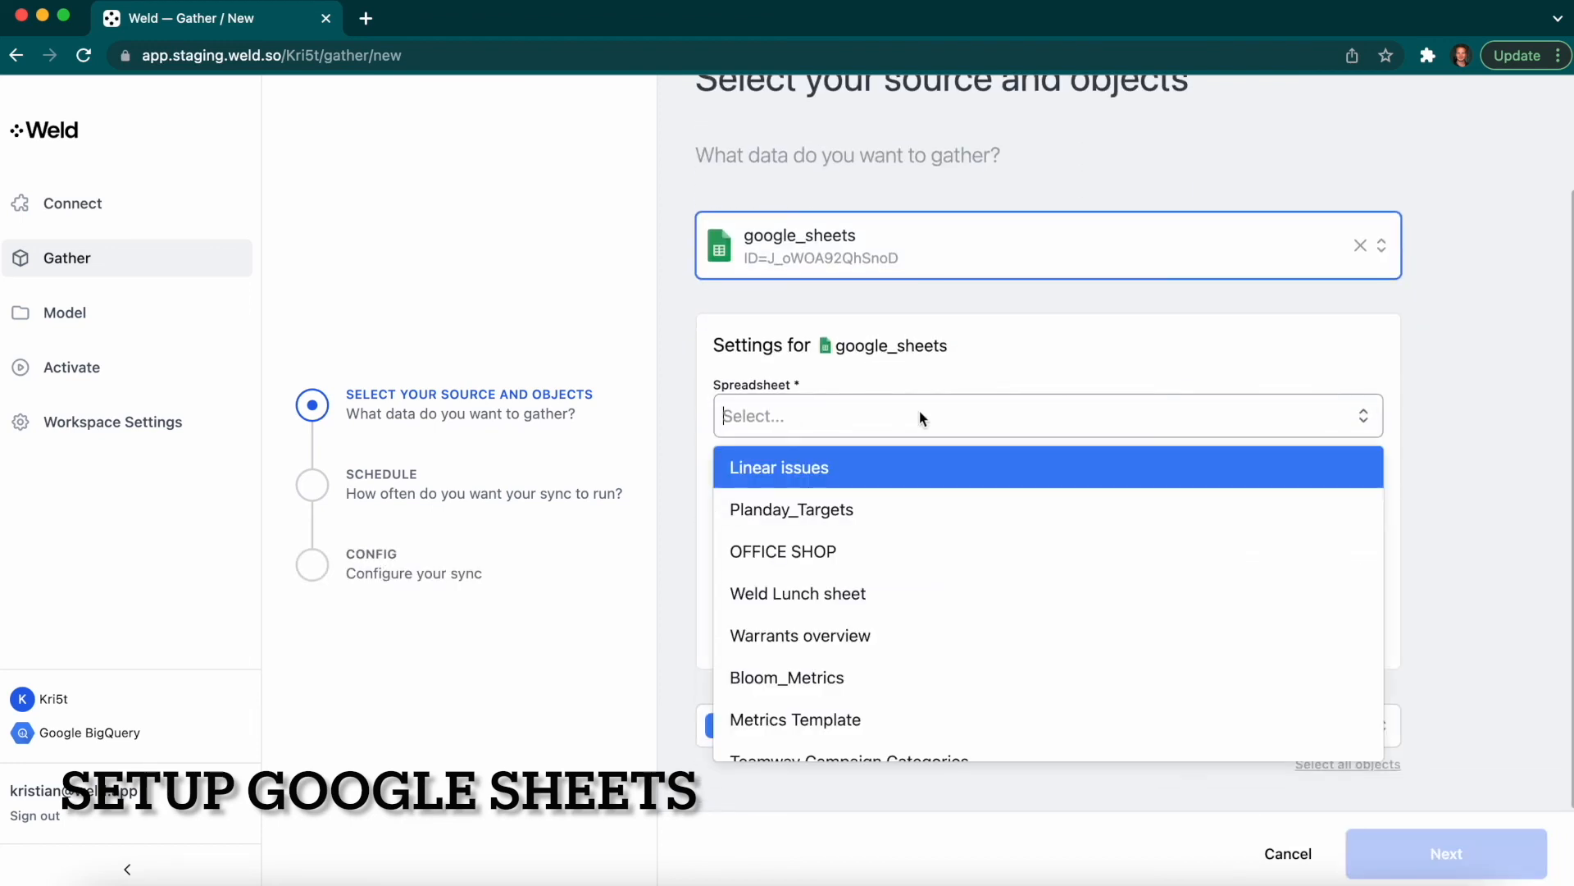
{"action": "scroll", "coordinate": [959, 529], "scroll_direction": "down", "scroll_amount": 5}
{"action": "scroll", "coordinate": [959, 528], "scroll_direction": "up", "scroll_amount": 5}
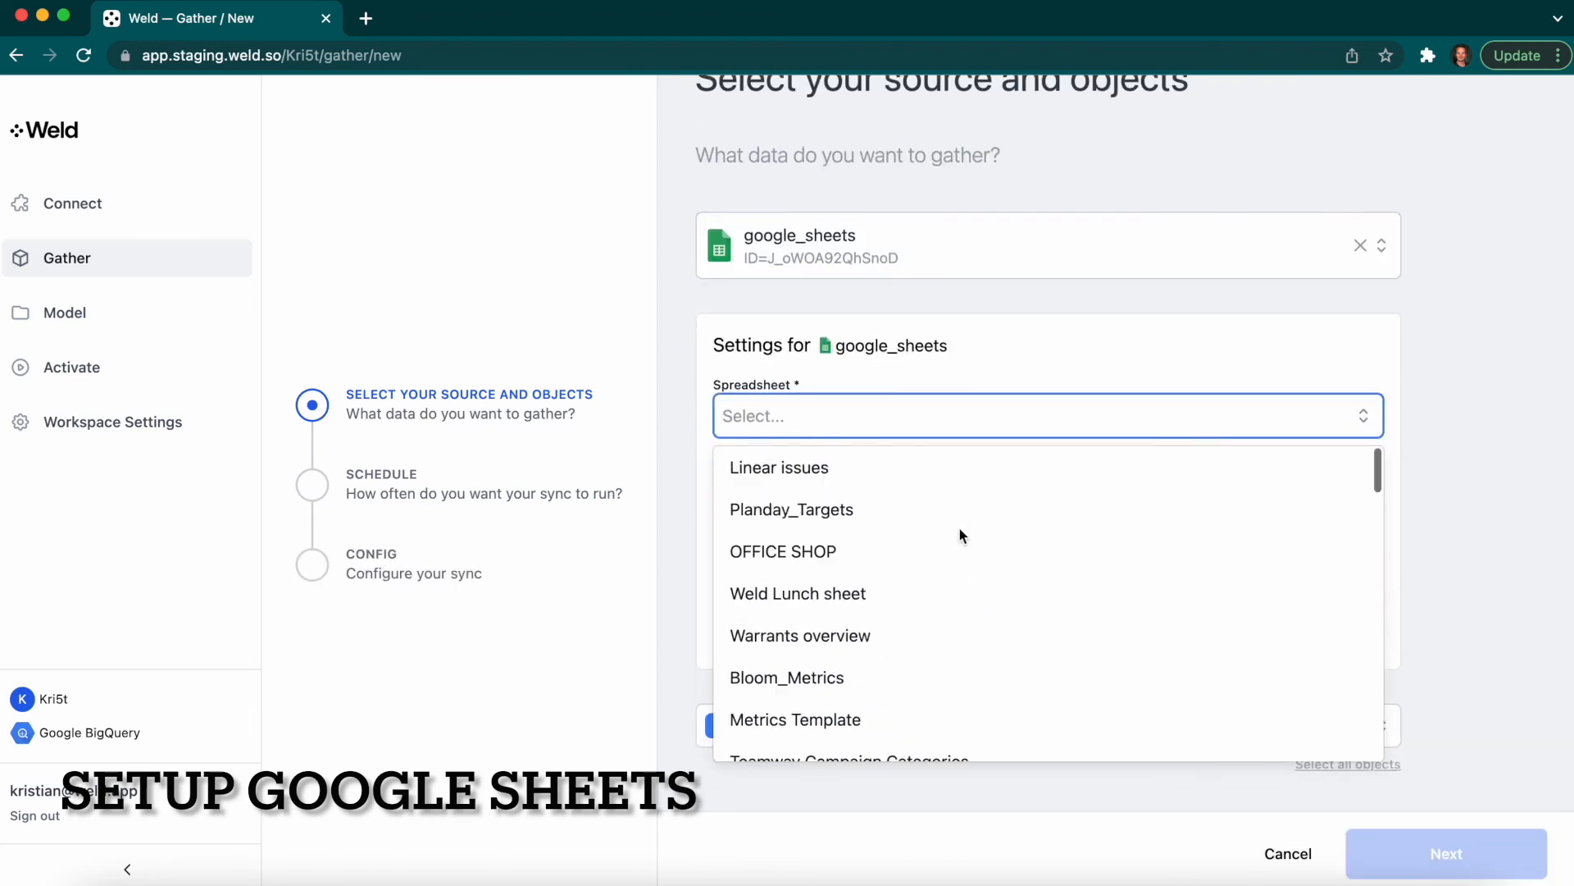
{"action": "left_click", "coordinate": [883, 474]}
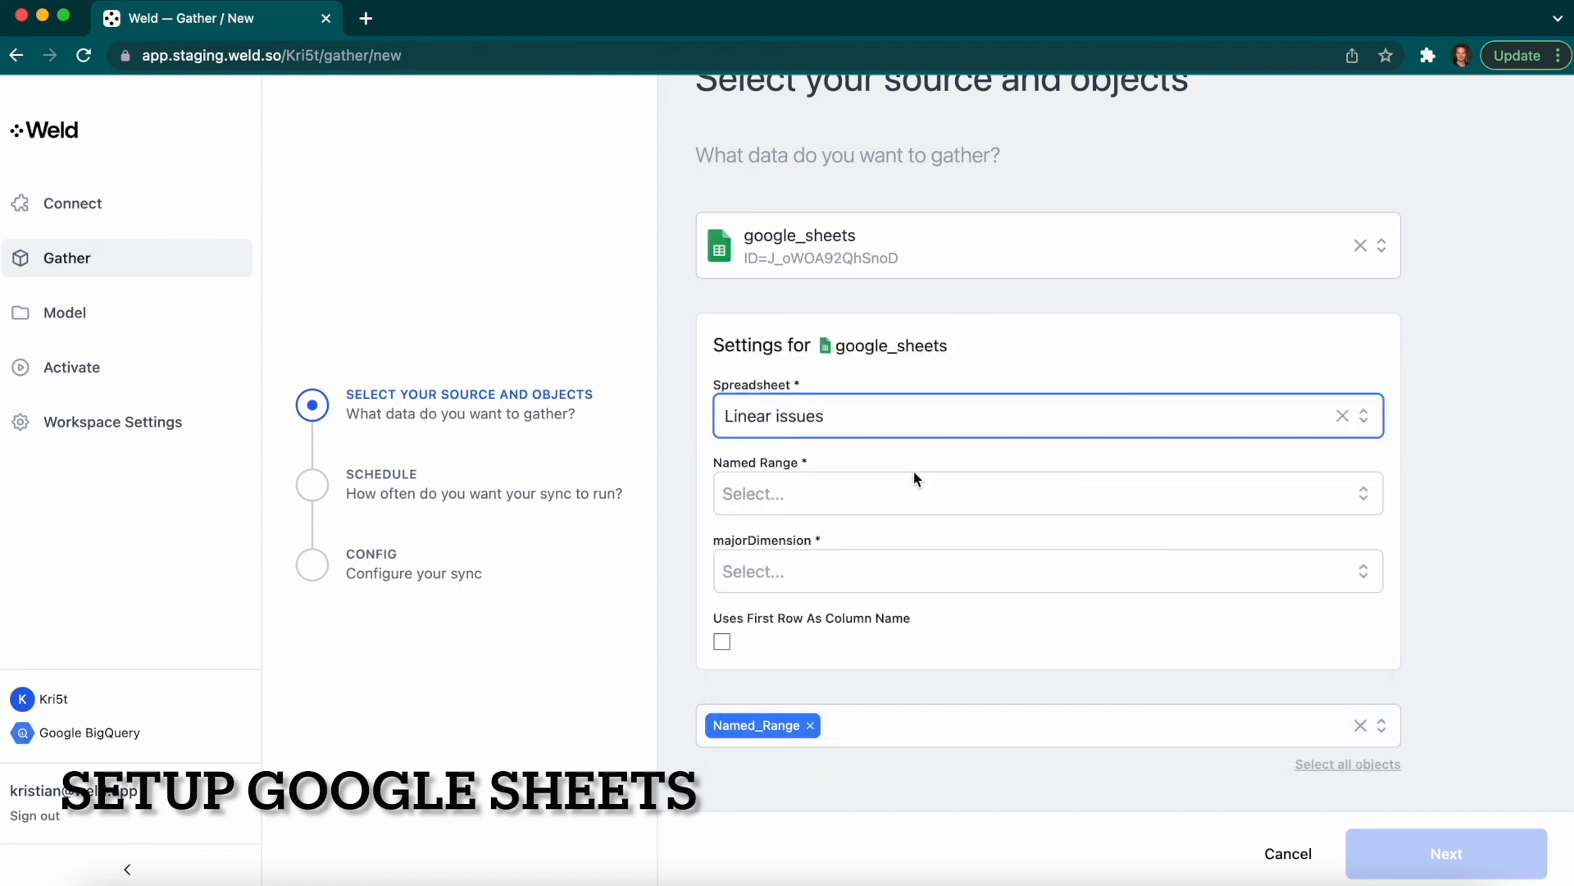
- Set the named range to Data3 and majorDimension to COLUMNS, and enable using the first row as column names
{"action": "left_click", "coordinate": [920, 500]}
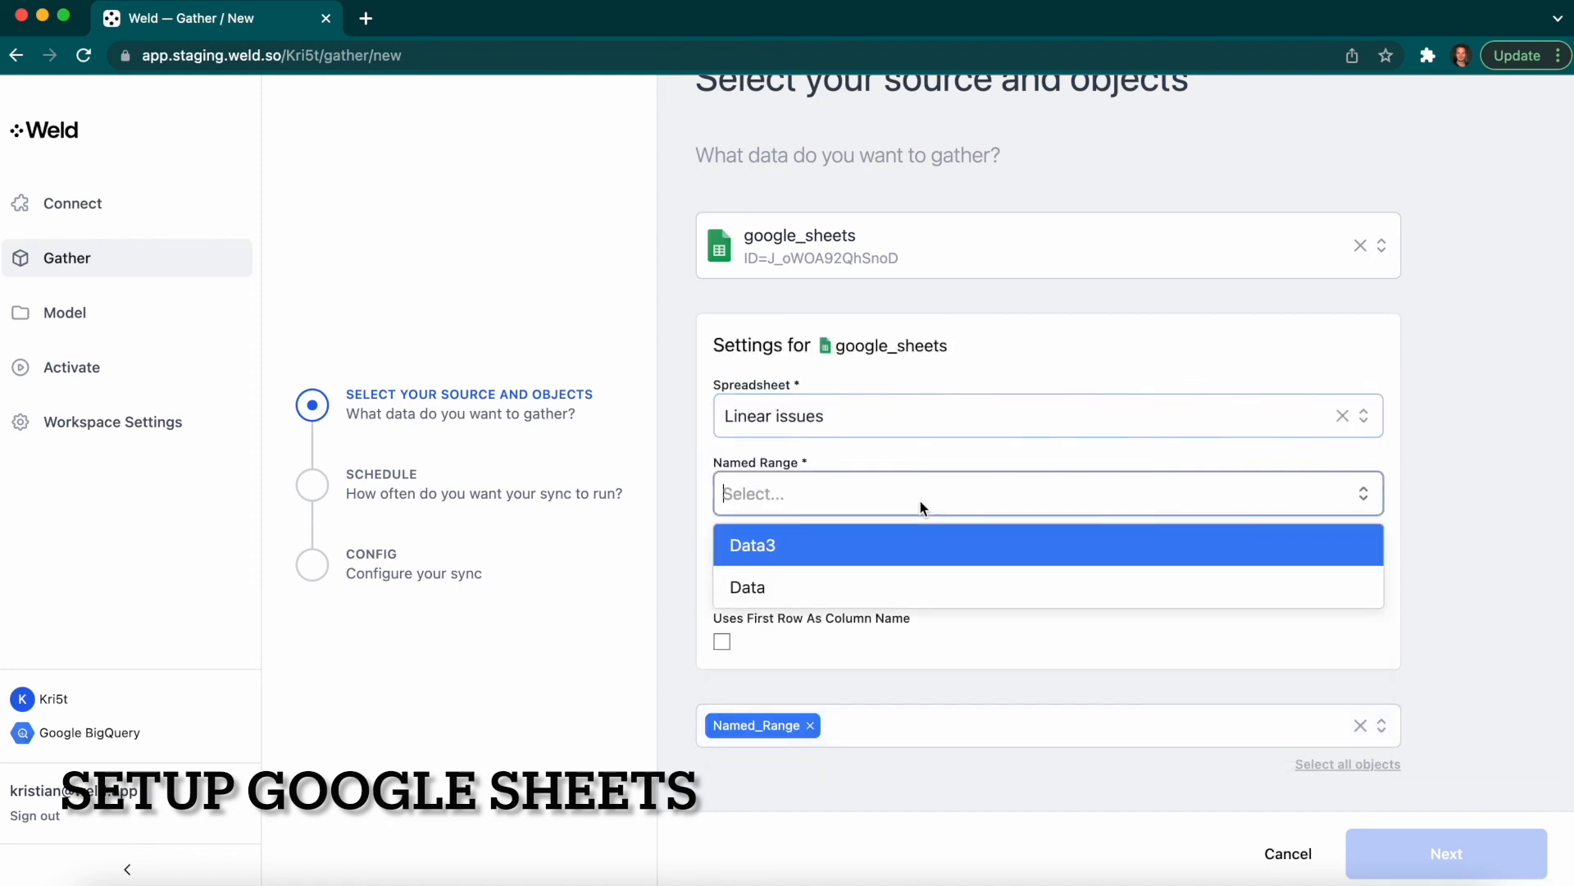
{"action": "left_click", "coordinate": [885, 554]}
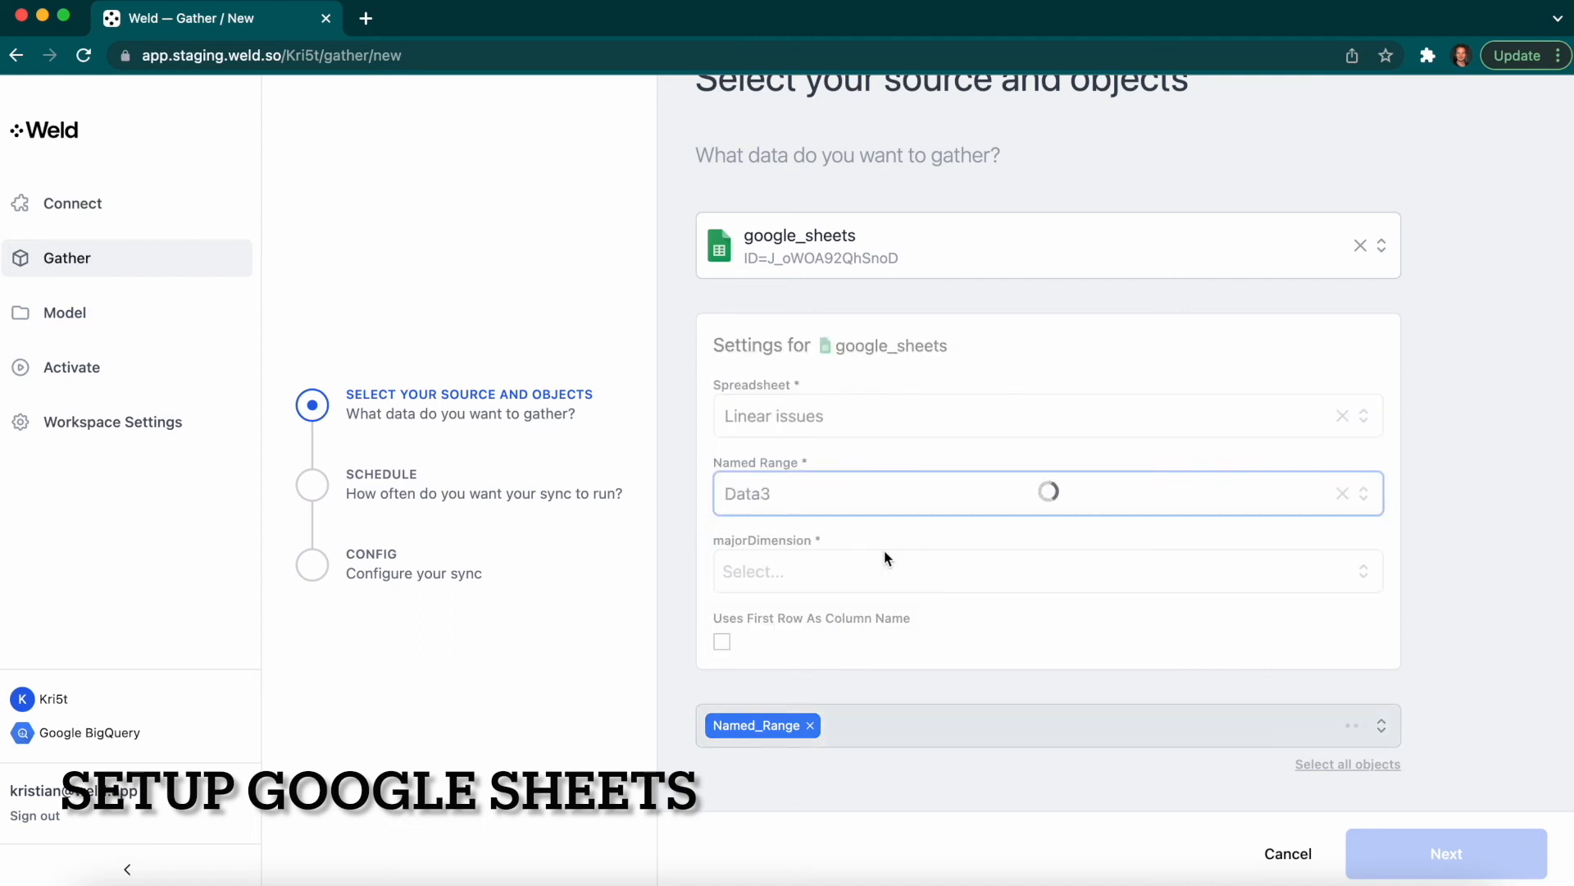
{"action": "left_click", "coordinate": [892, 584]}
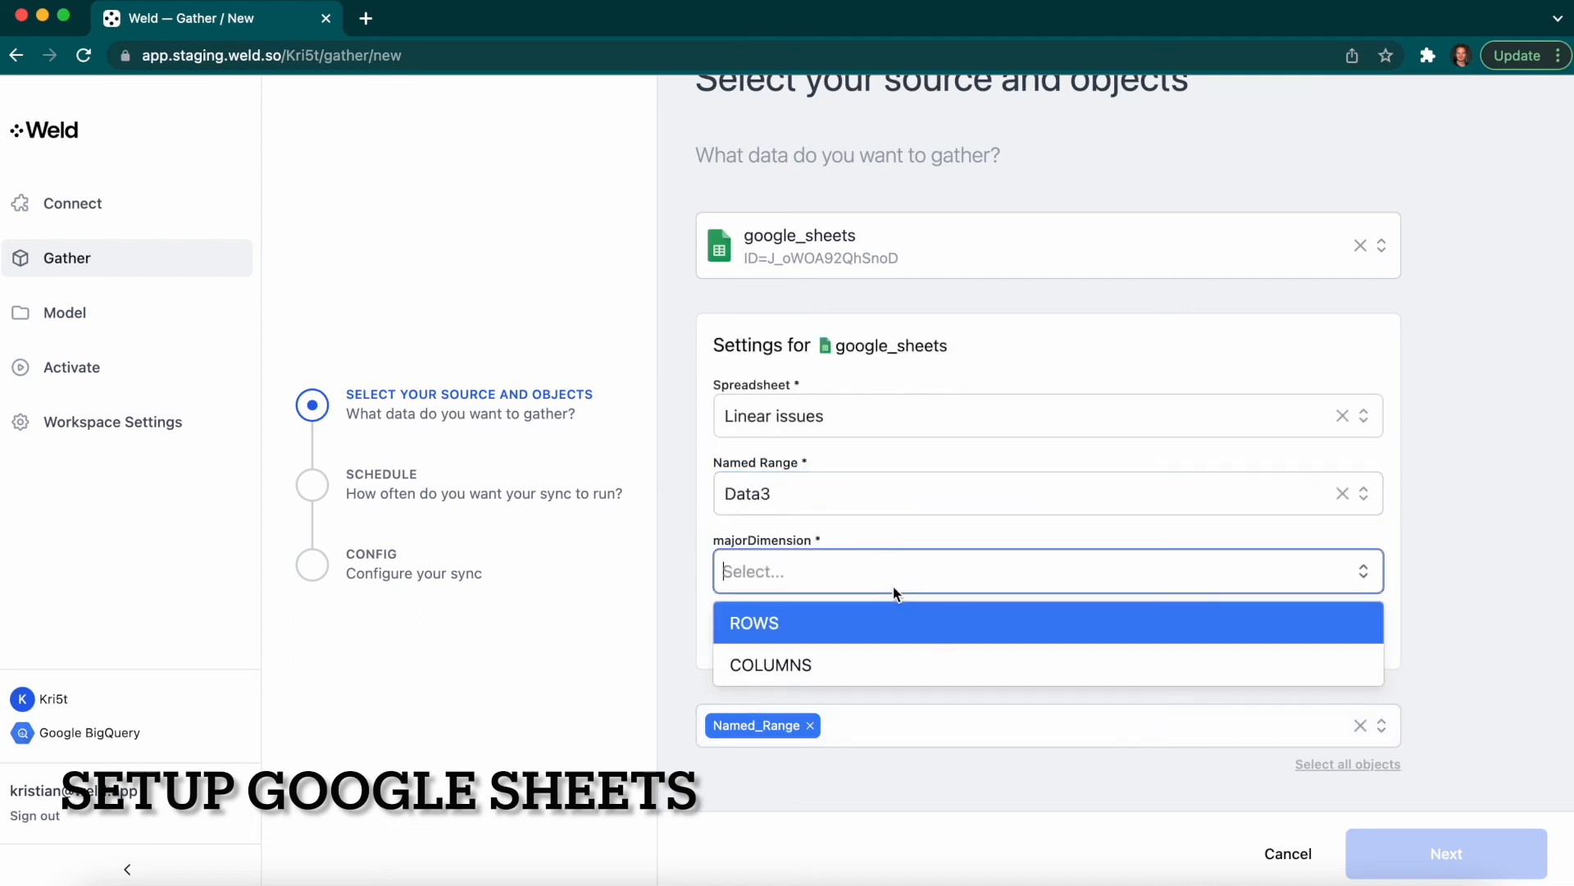
{"action": "left_click", "coordinate": [902, 663]}
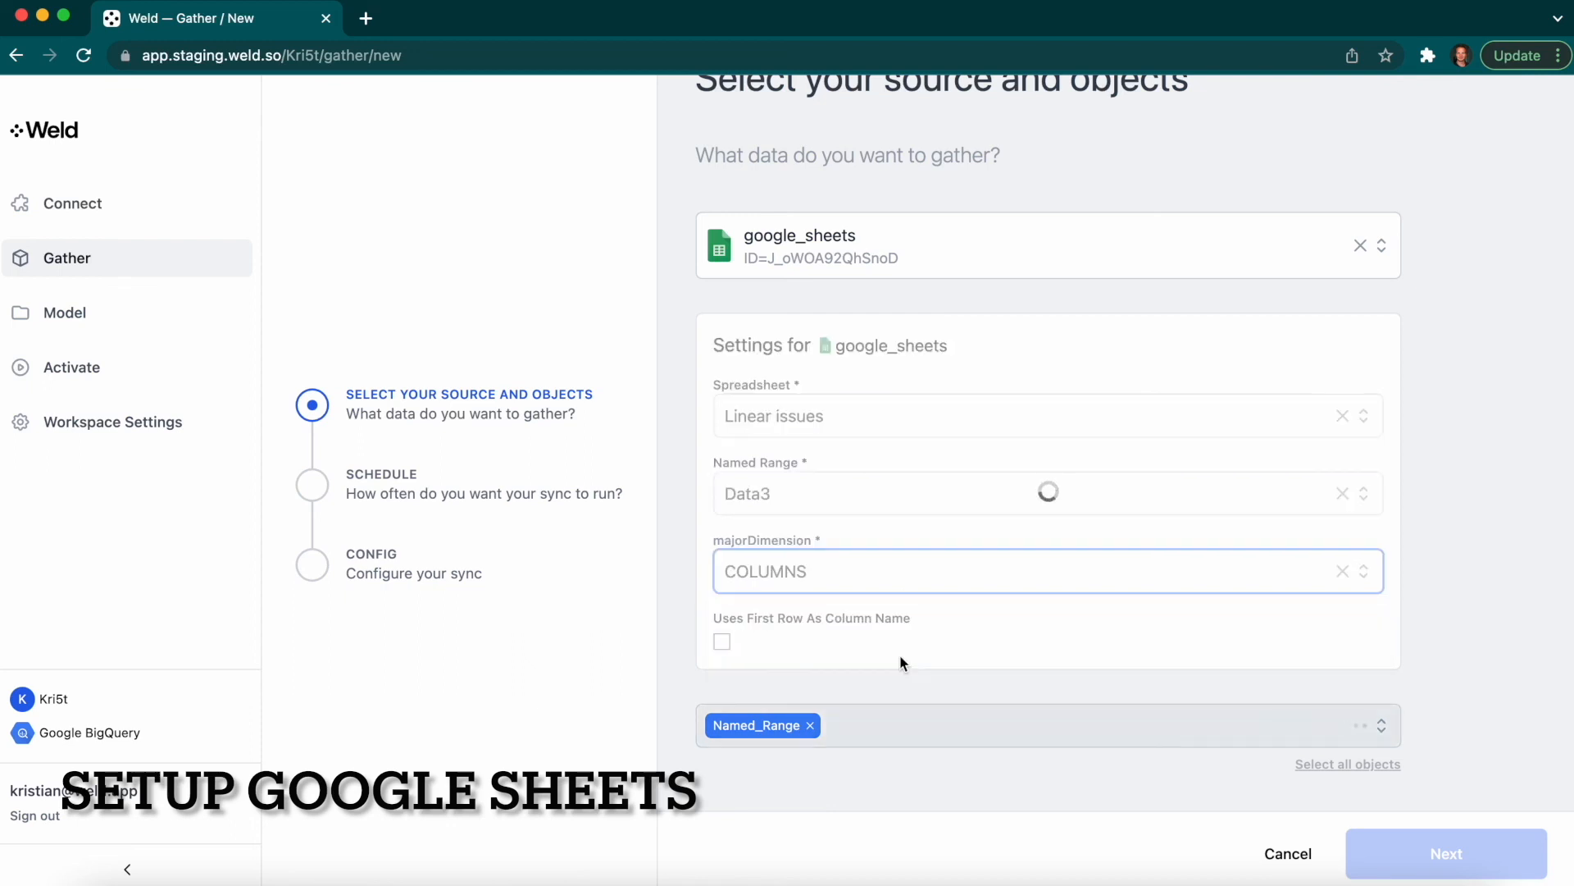
{"action": "left_click", "coordinate": [722, 641]}
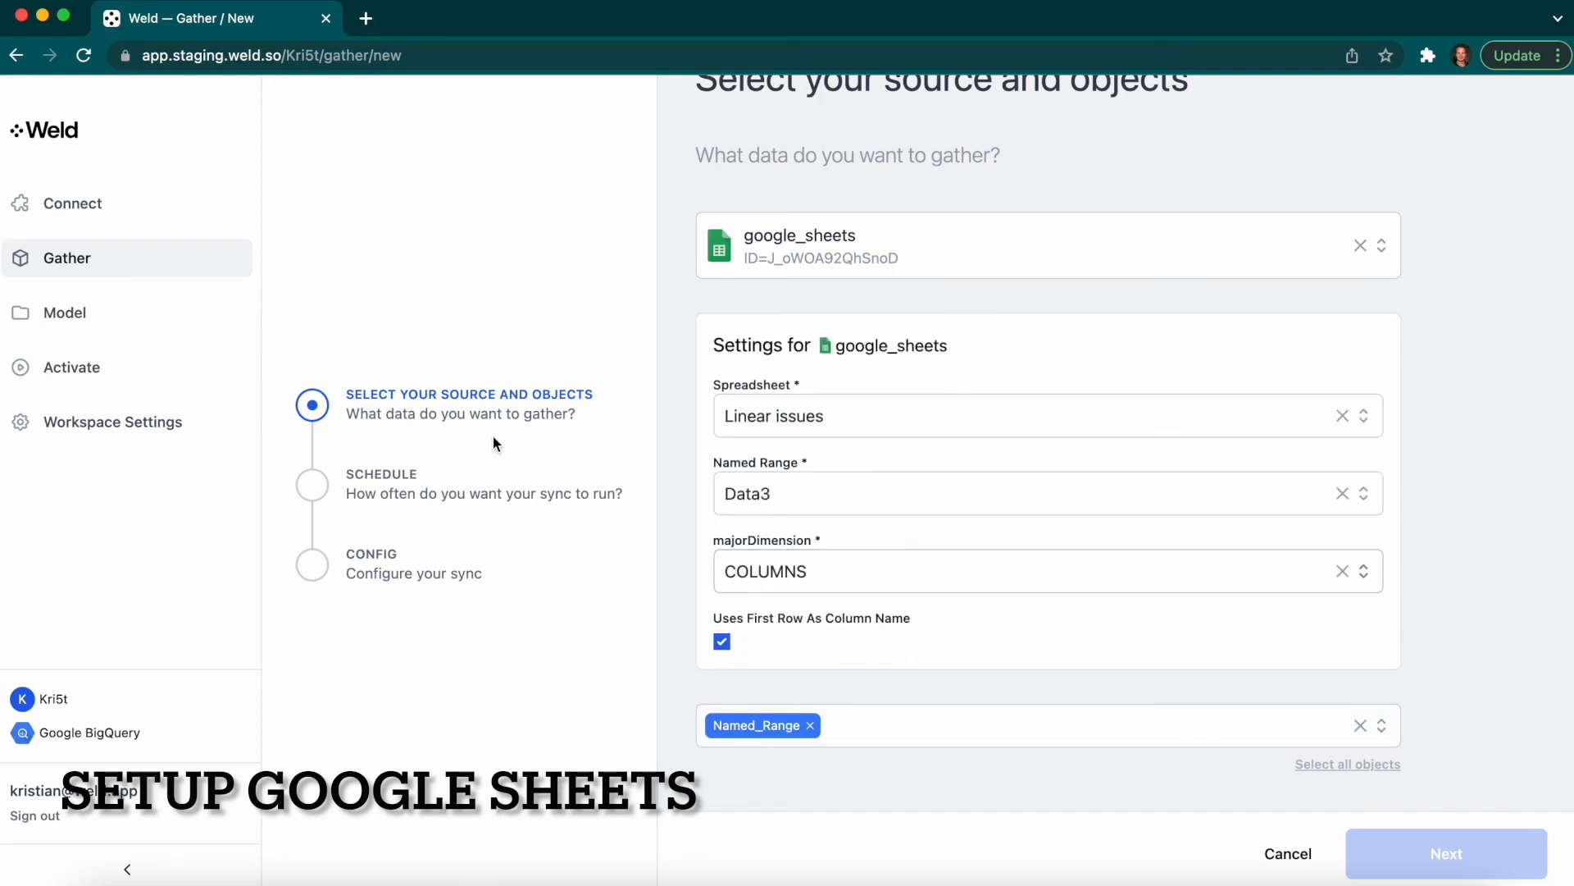
- Schedule the sync to run every 5 minutes and create it without excluding or hashing any columns
{"action": "left_click", "coordinate": [478, 496]}
{"action": "left_click", "coordinate": [484, 417]}
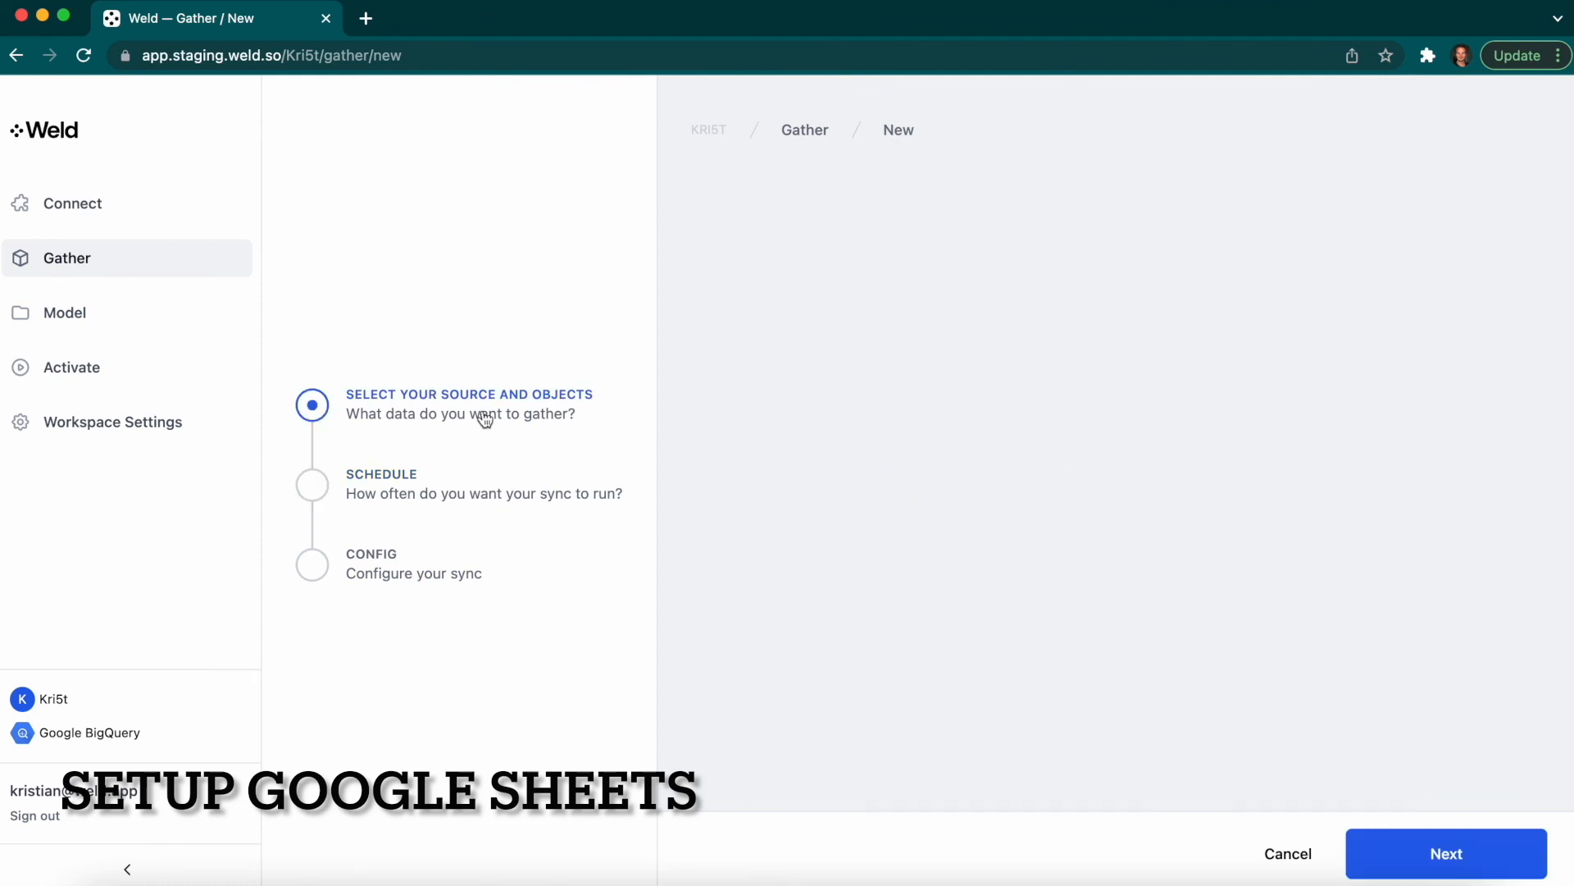
{"action": "left_click", "coordinate": [1483, 861]}
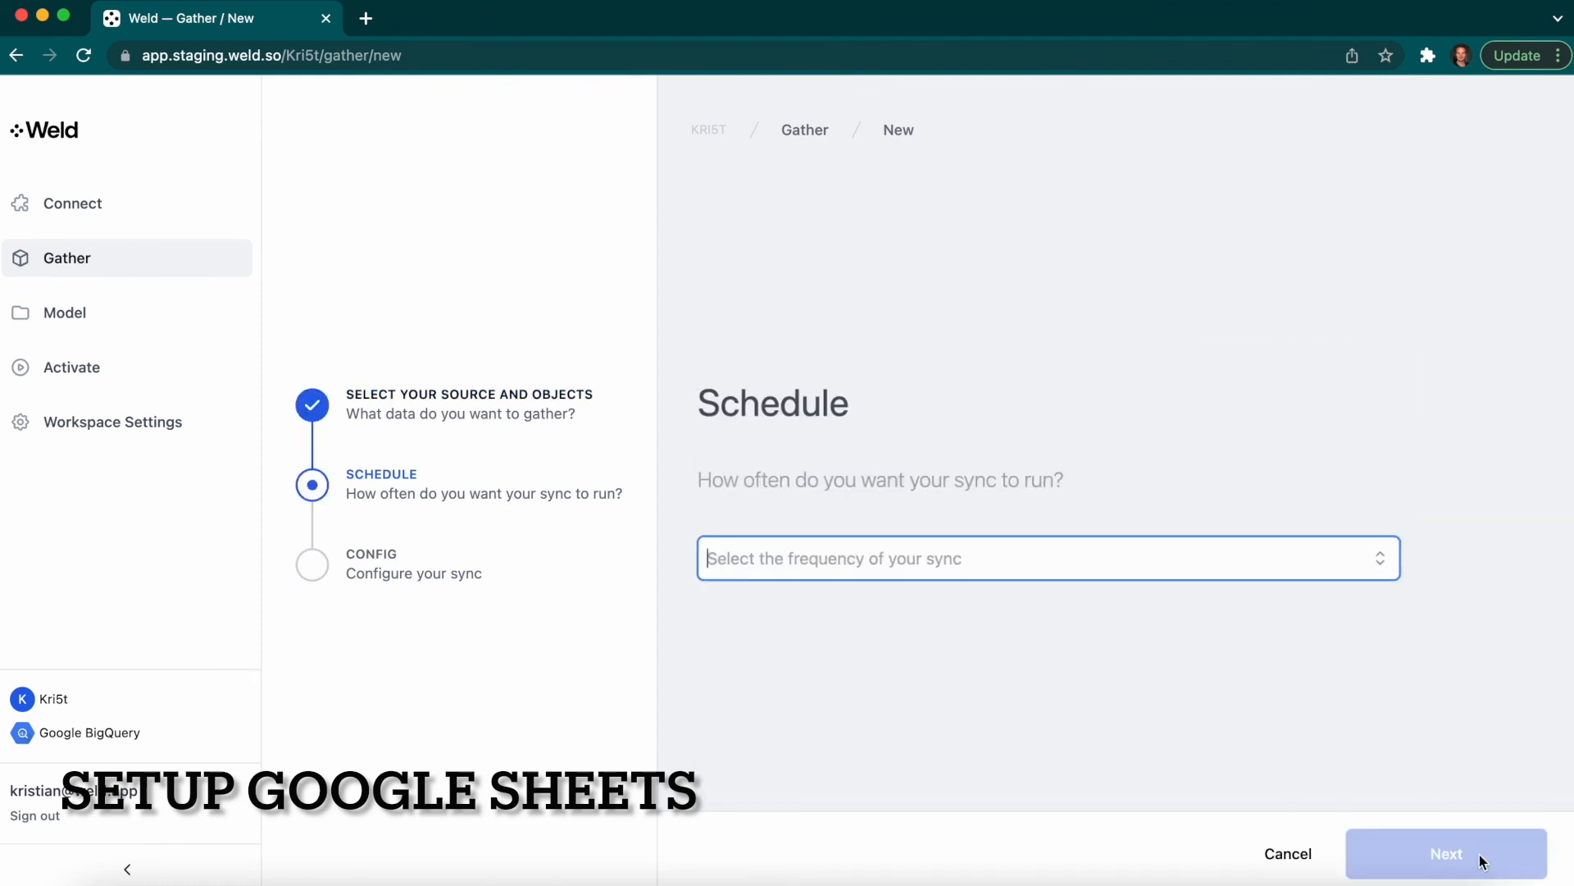
{"action": "left_click", "coordinate": [1158, 559]}
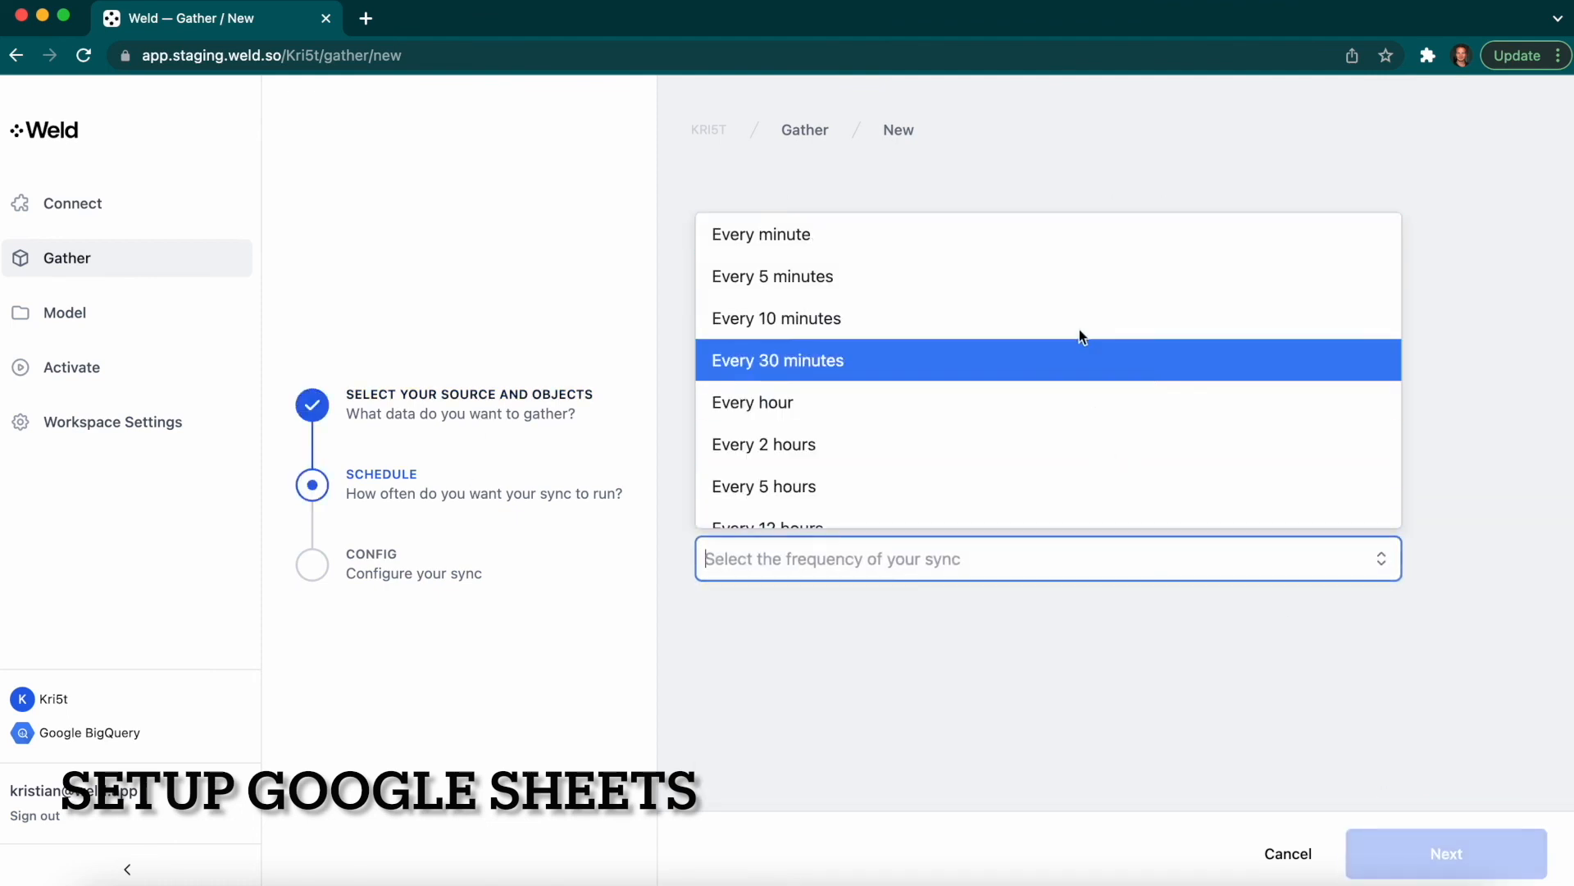
{"action": "left_click", "coordinate": [1056, 285]}
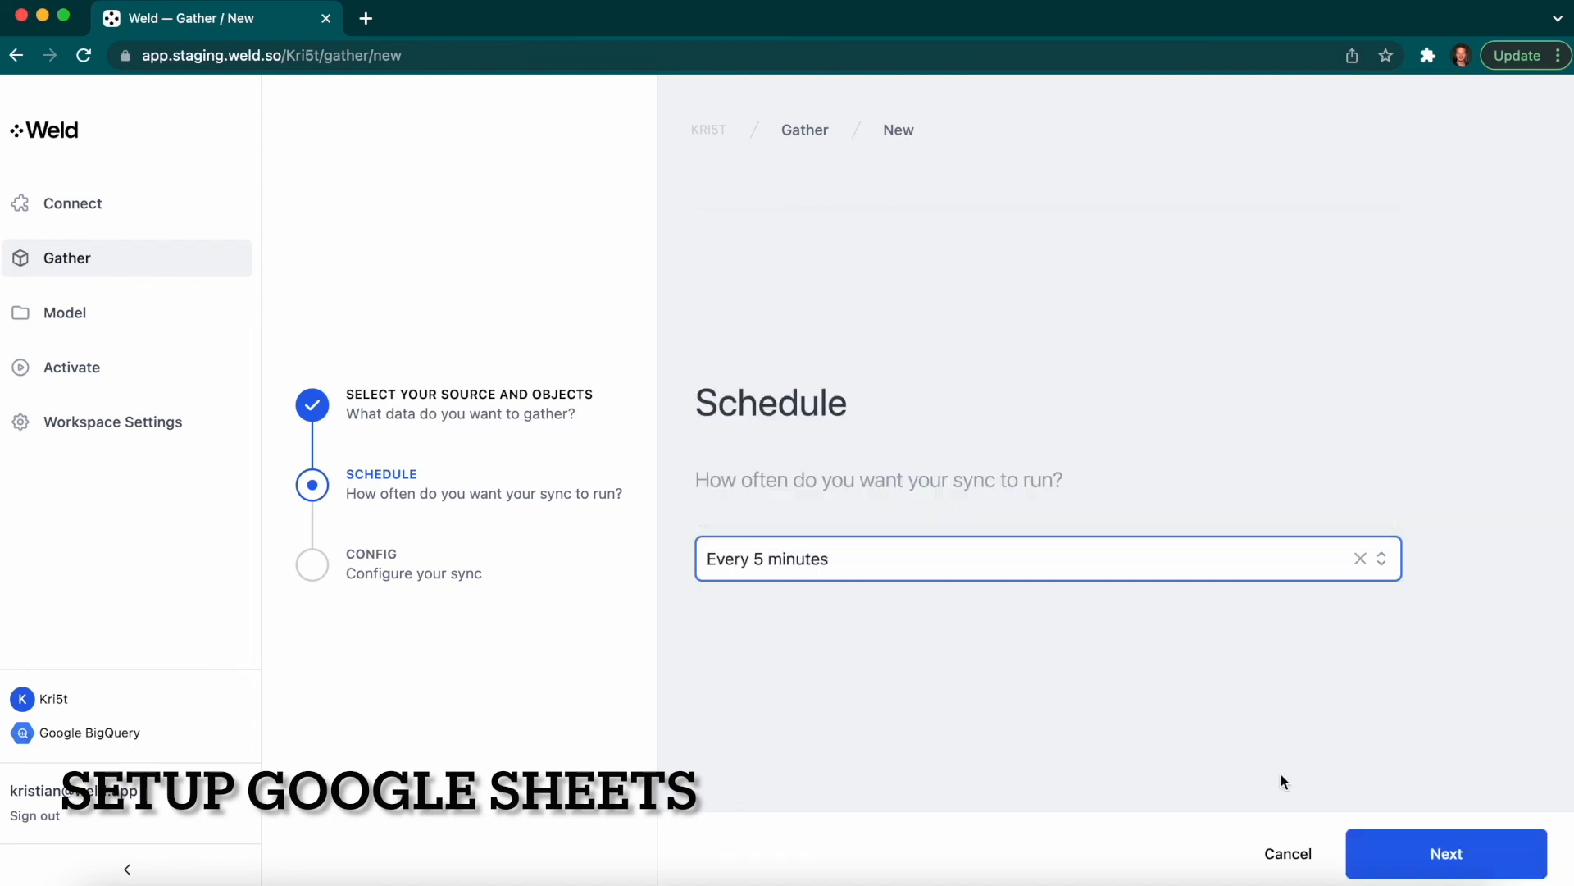
{"action": "left_click", "coordinate": [1450, 858]}
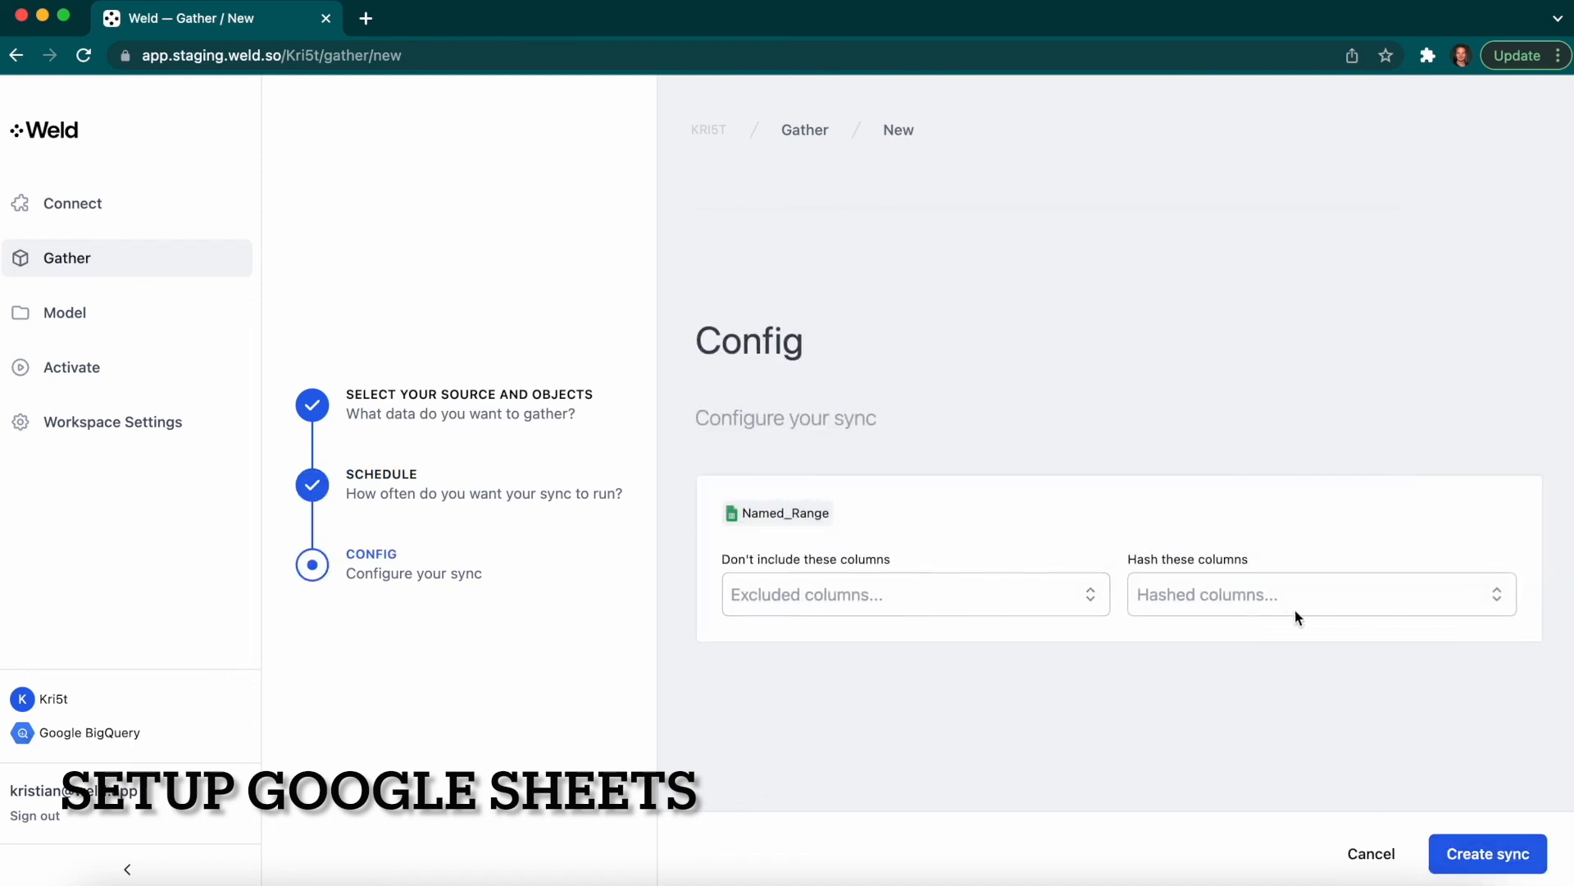
{"action": "left_click", "coordinate": [1491, 856]}
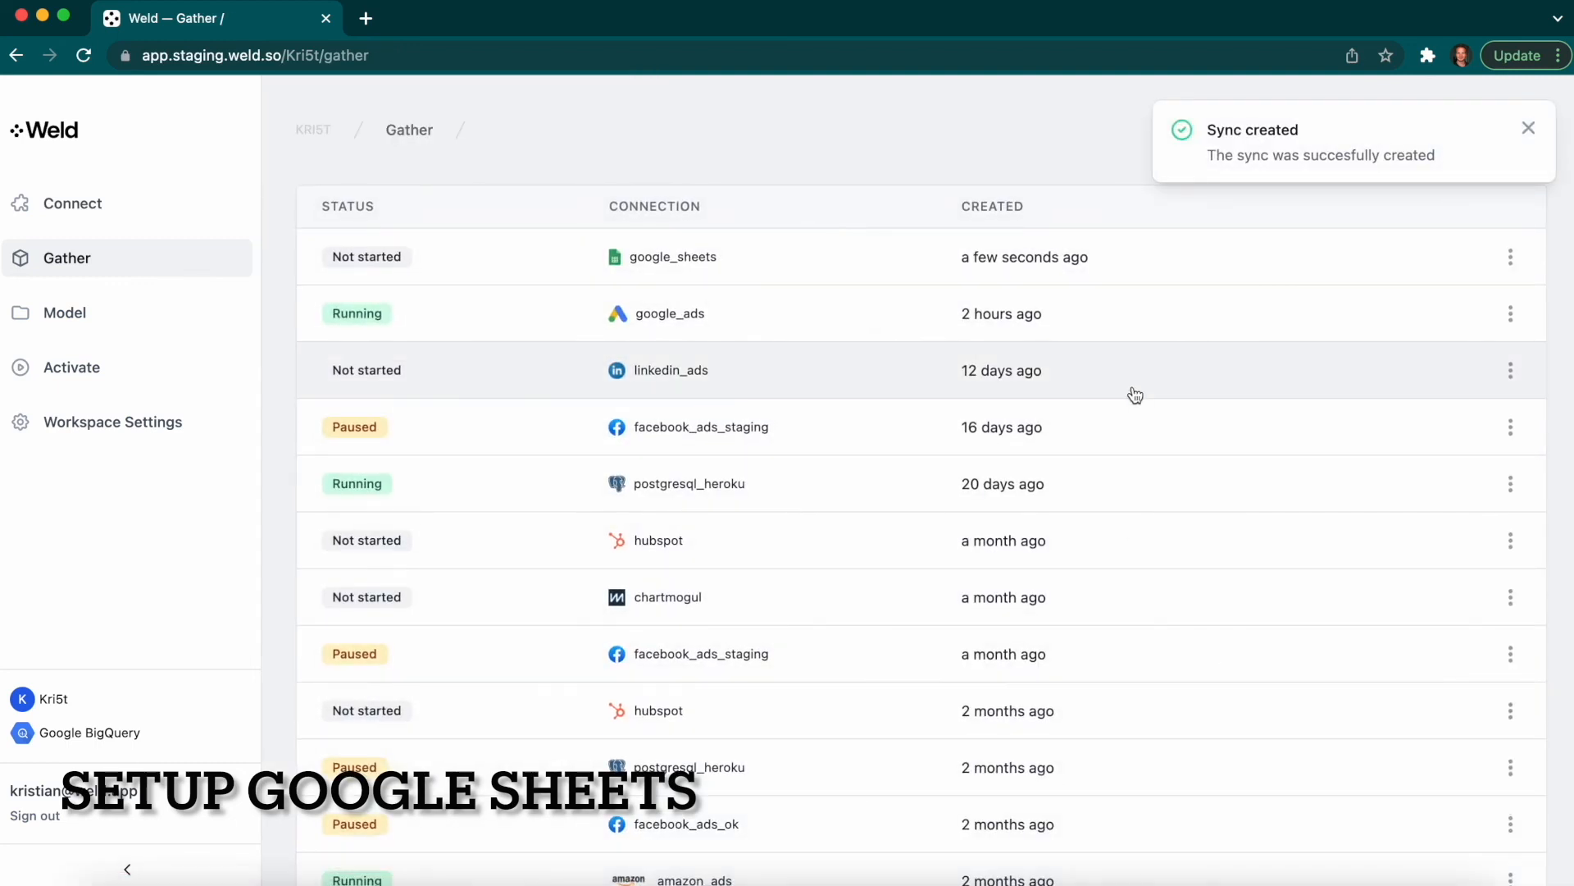
{"action": "left_click", "coordinate": [1527, 129]}
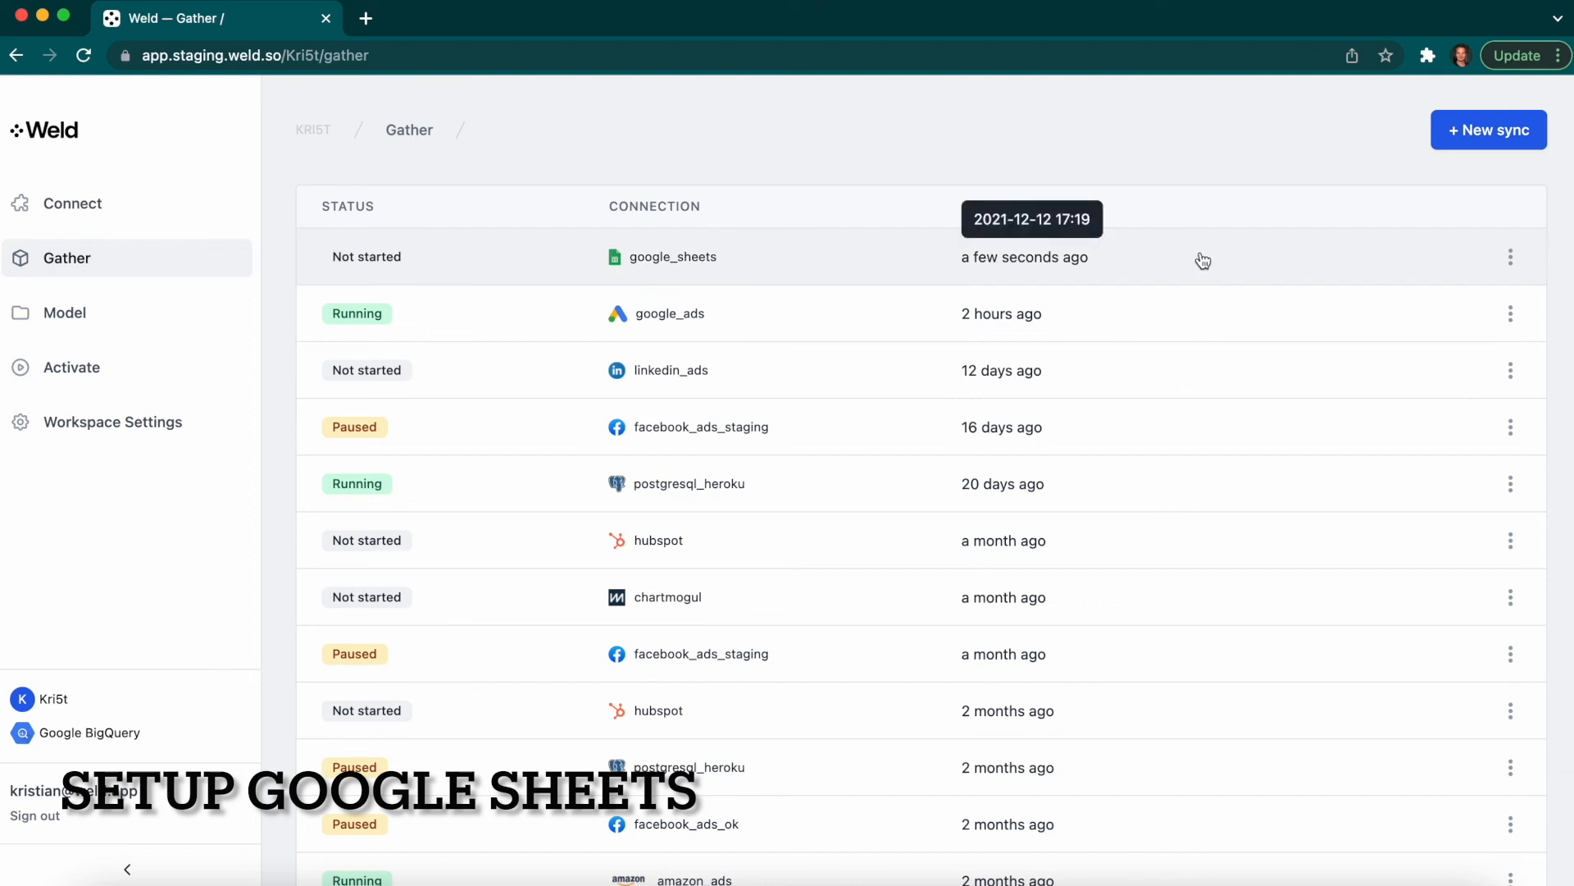
- Open the new google_sheets sync, start it, and dismiss the notification
{"action": "left_click", "coordinate": [1203, 260]}
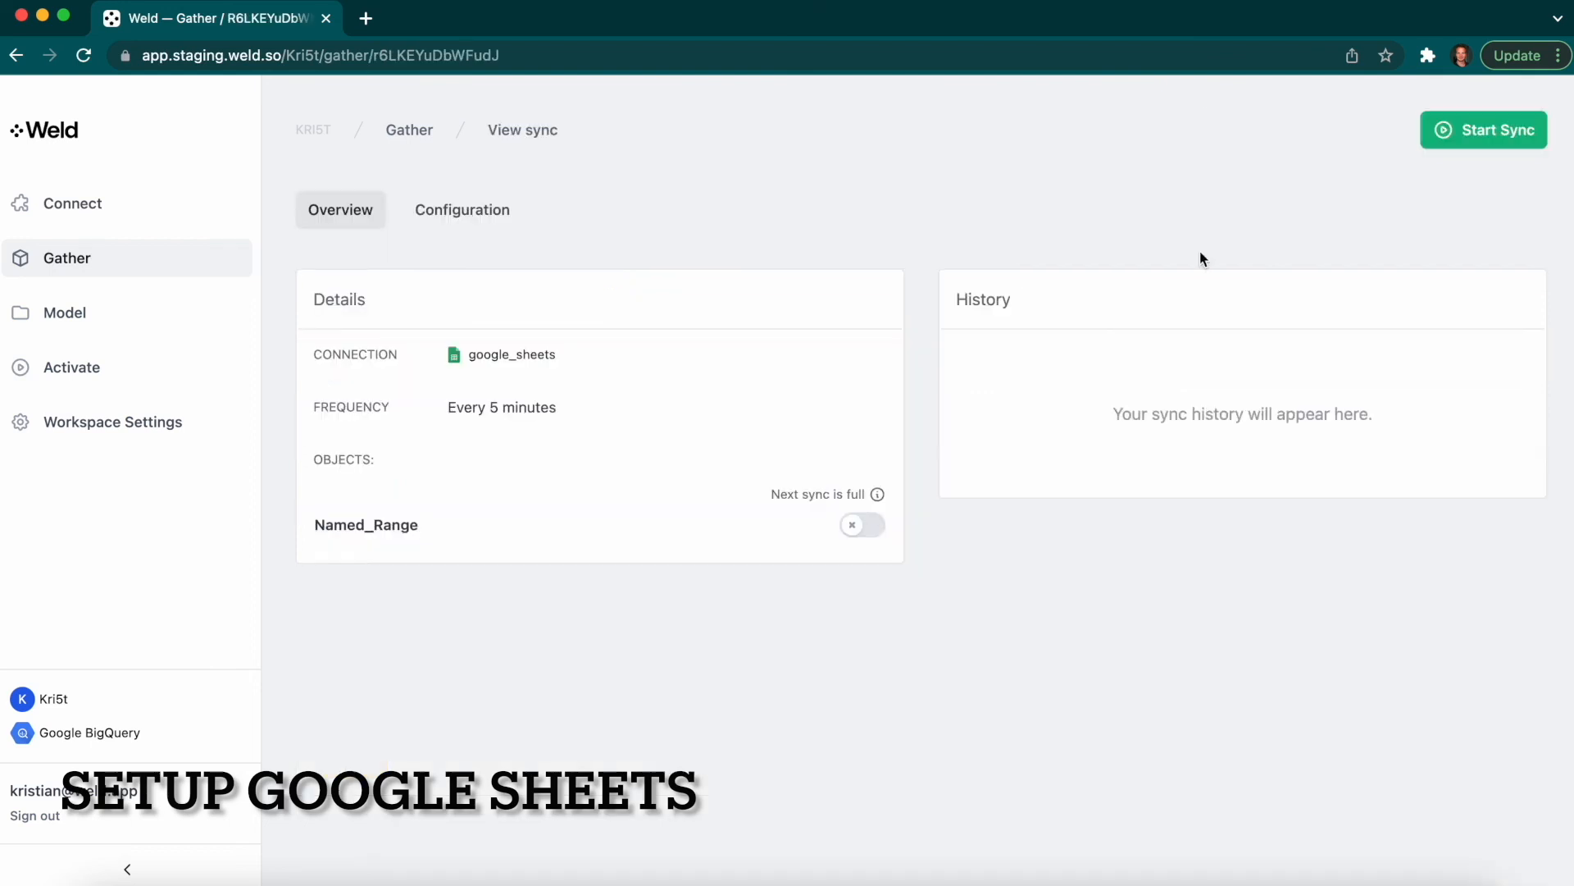
{"action": "left_click", "coordinate": [1455, 146]}
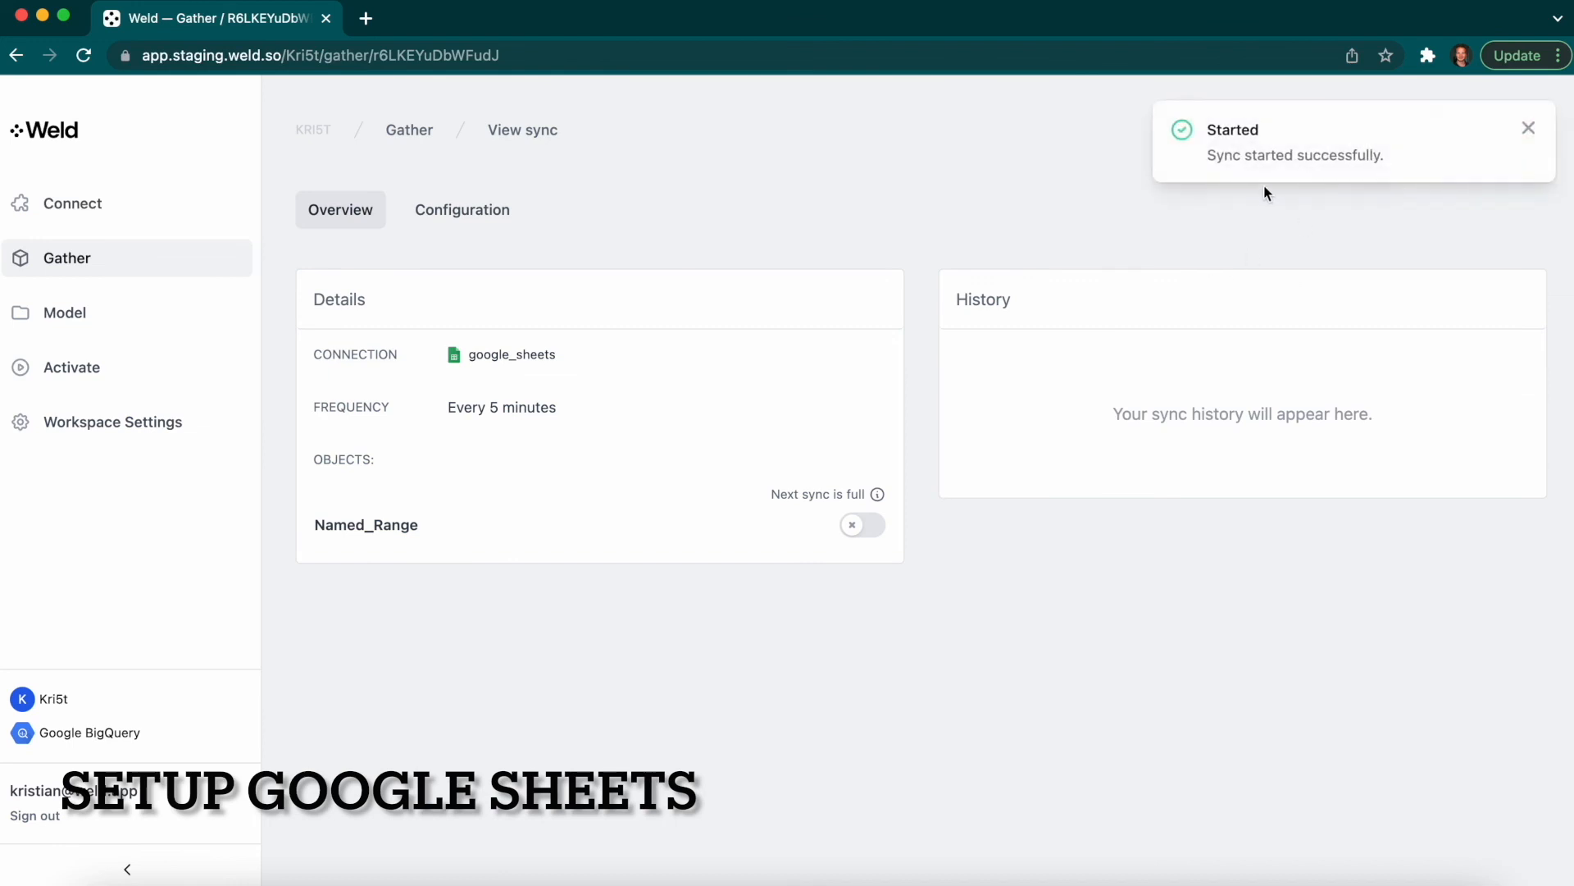
{"action": "left_click", "coordinate": [1529, 128]}
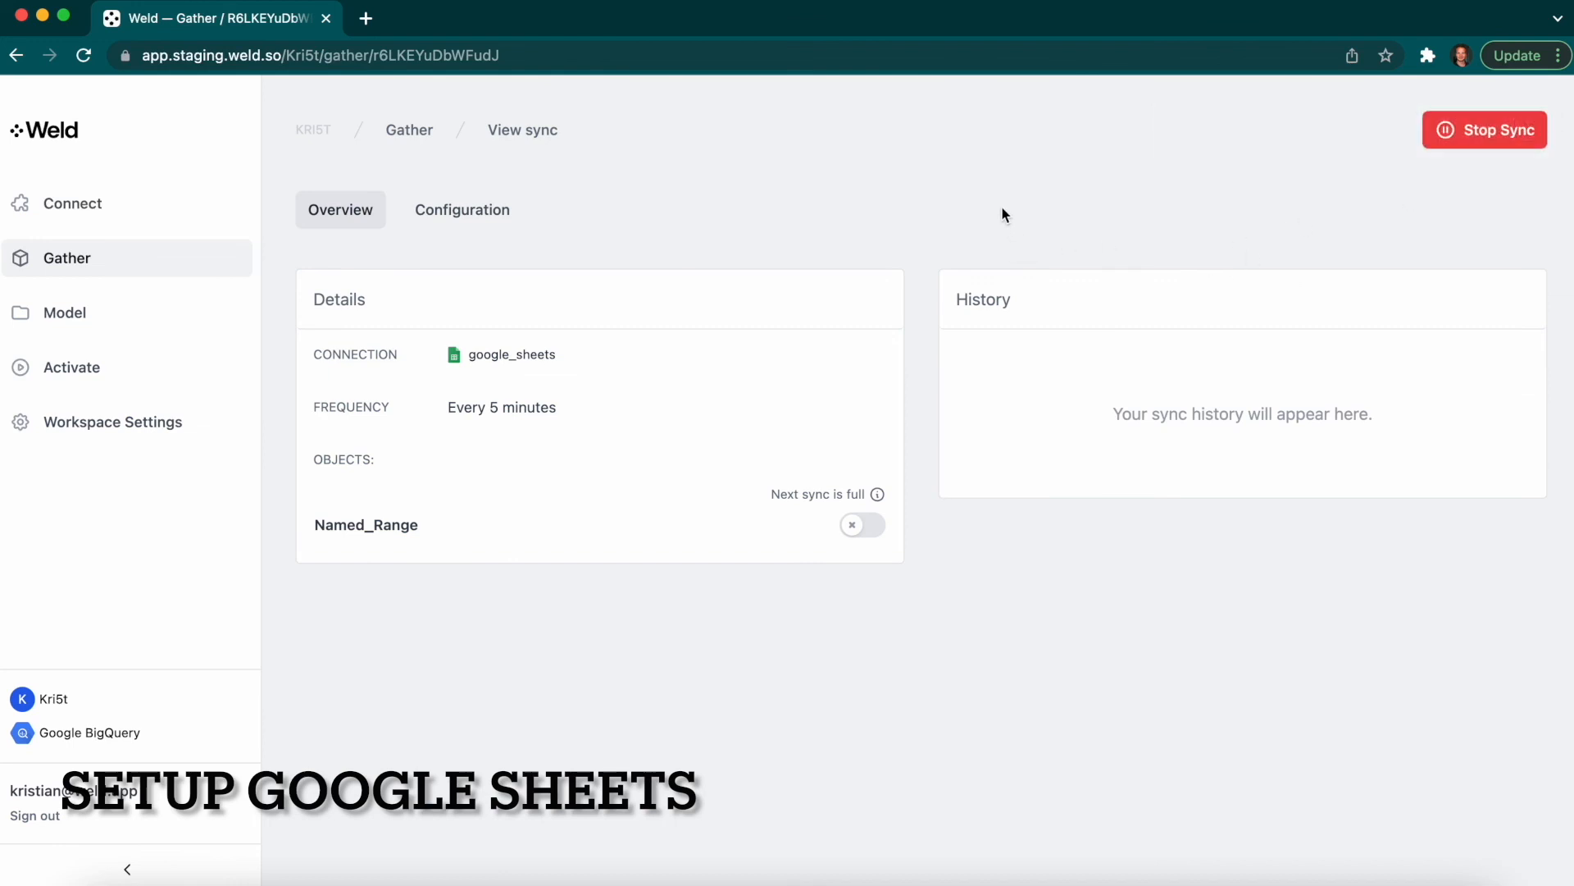